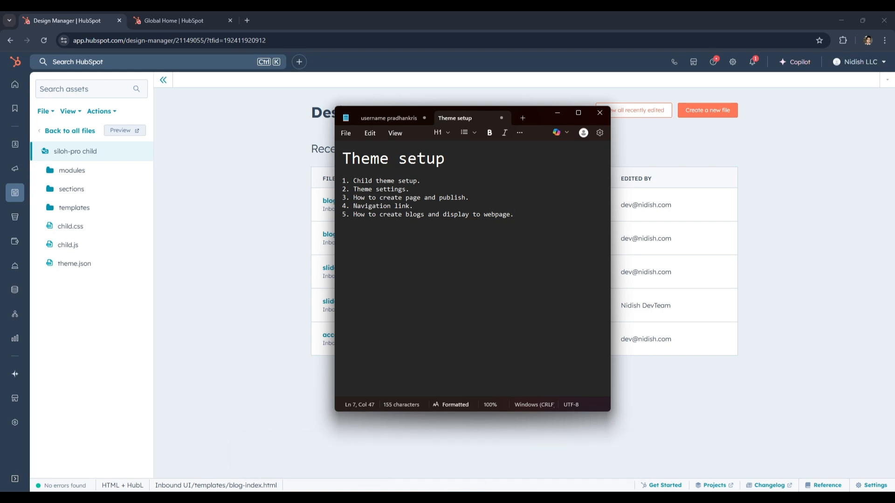
click(242, 207)
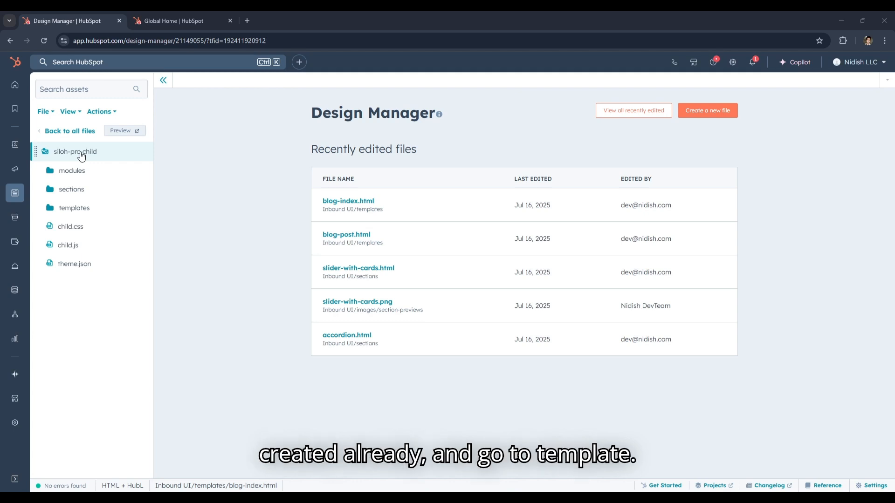
click(82, 212)
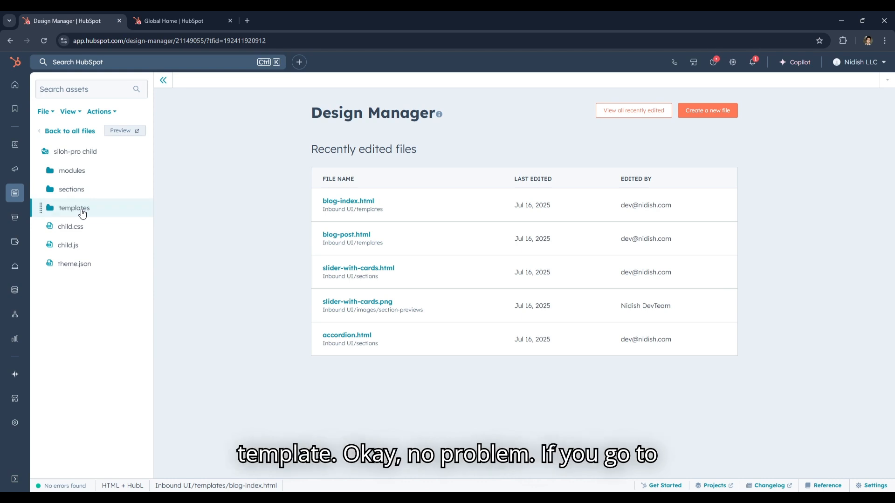
click(72, 132)
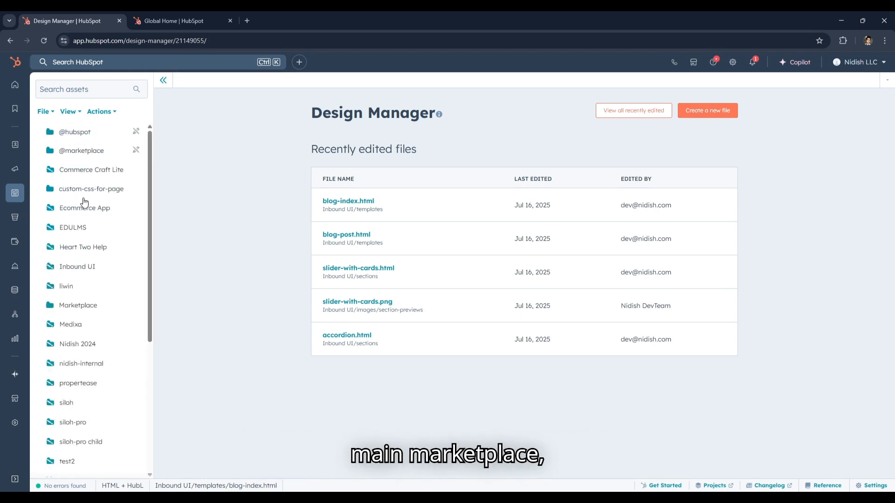
click(91, 150)
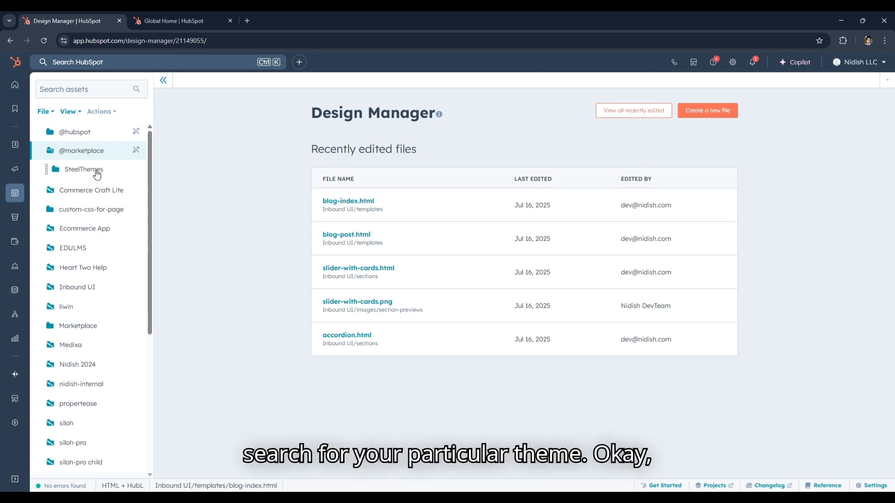
click(86, 173)
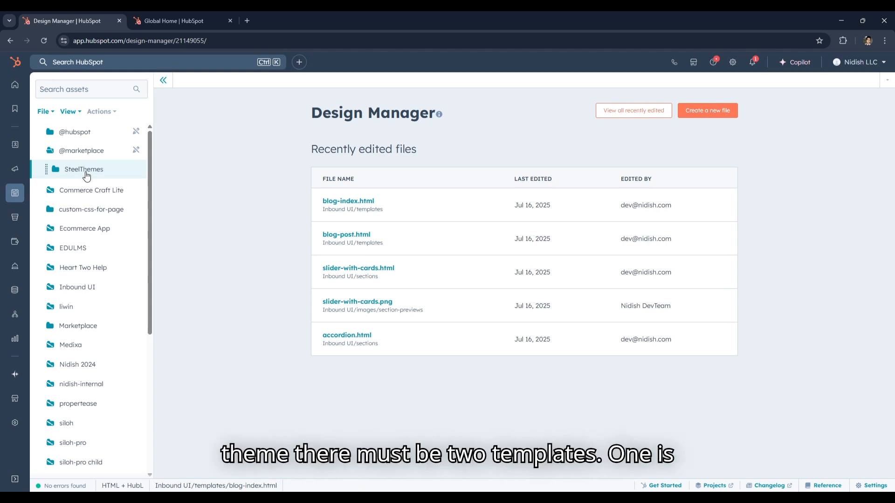
click(85, 173)
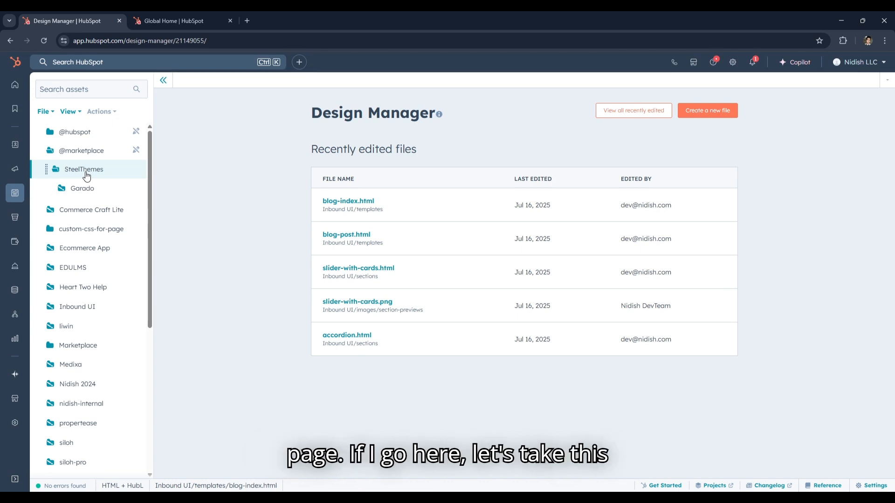
click(90, 191)
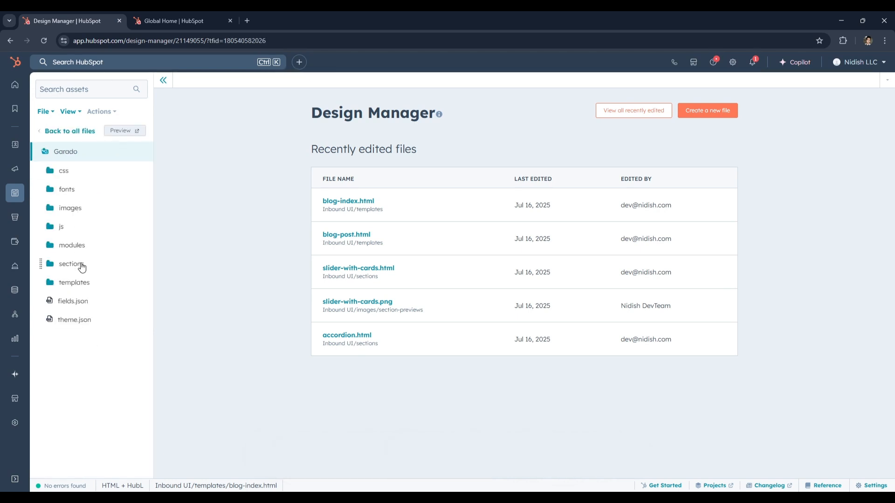
click(83, 283)
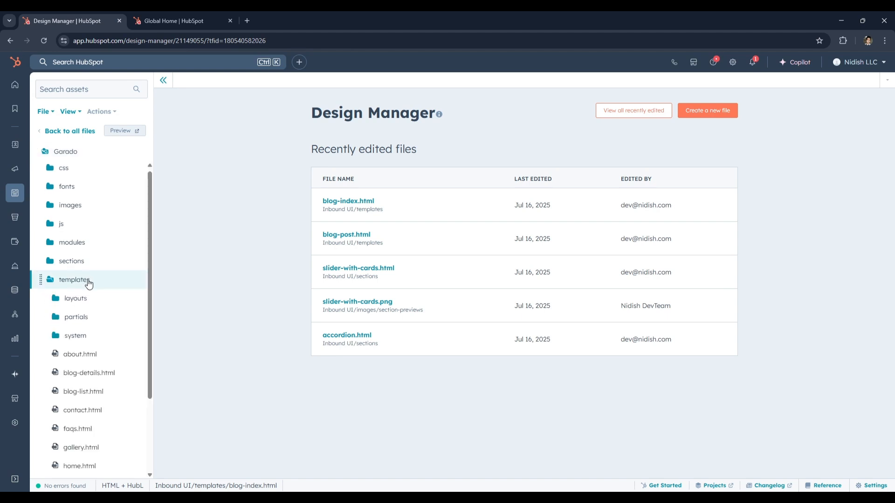
scroll(89, 282, down, 2)
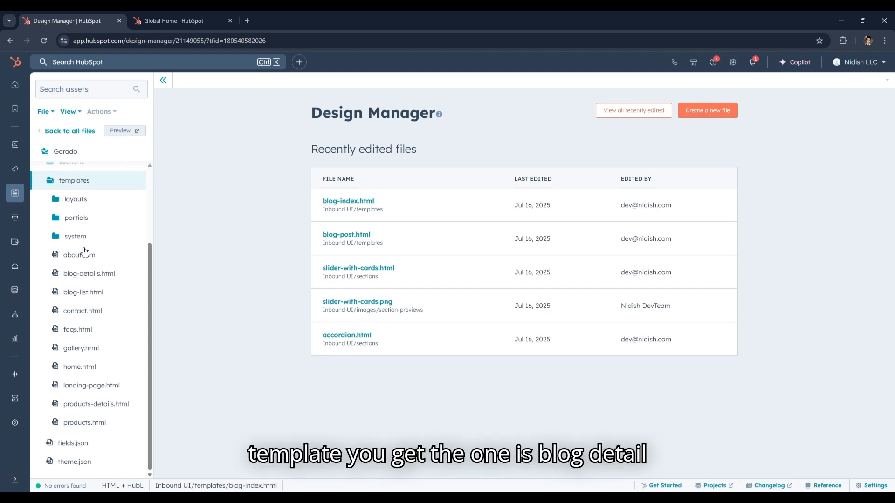
Open blog-details.html and blog-list.html from the Garado templates to examine the blog post and blog listing templates.
click(85, 278)
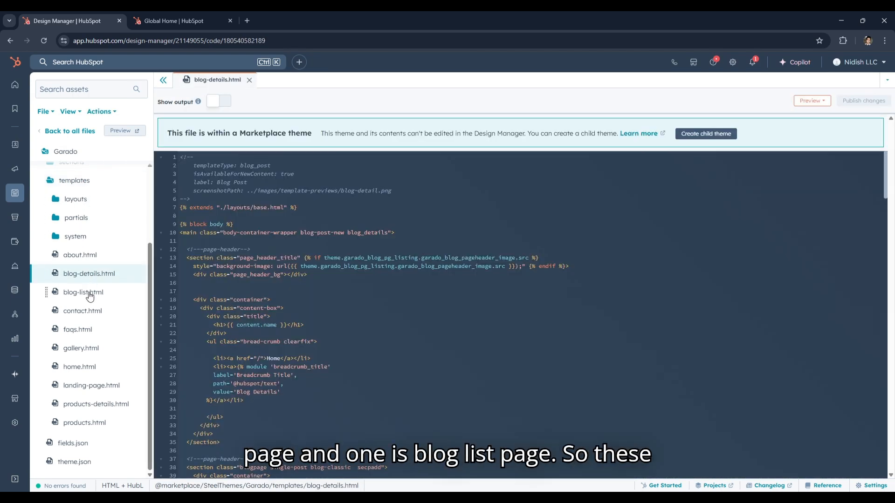
click(88, 293)
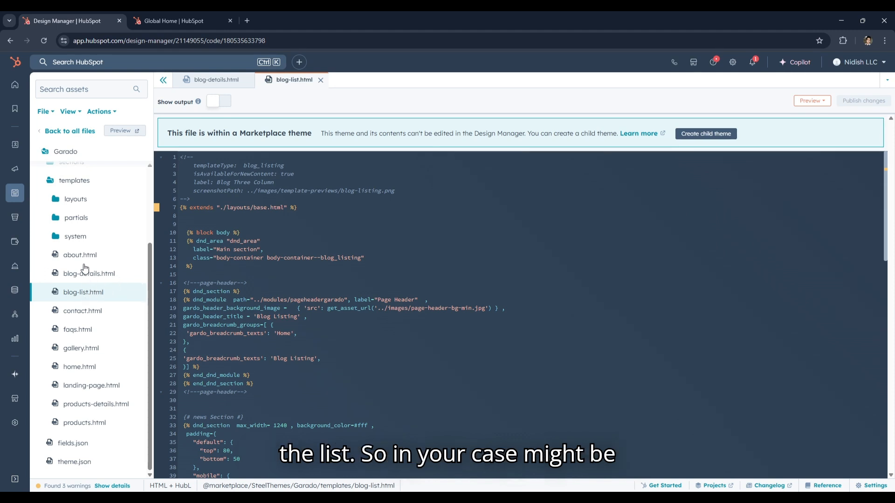
scroll(86, 273, up, 1)
scroll(86, 273, down, 1)
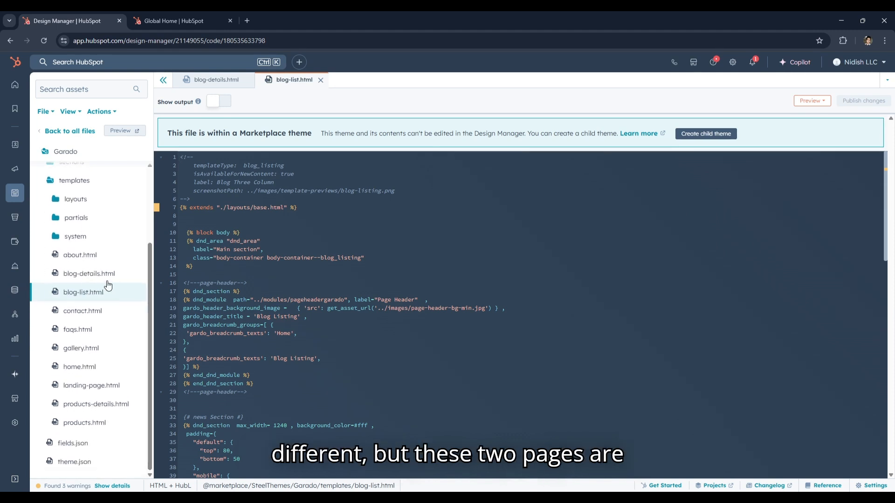
Close both open template files and browse the blog templates in the siloh-pro theme's templates folder.
click(71, 131)
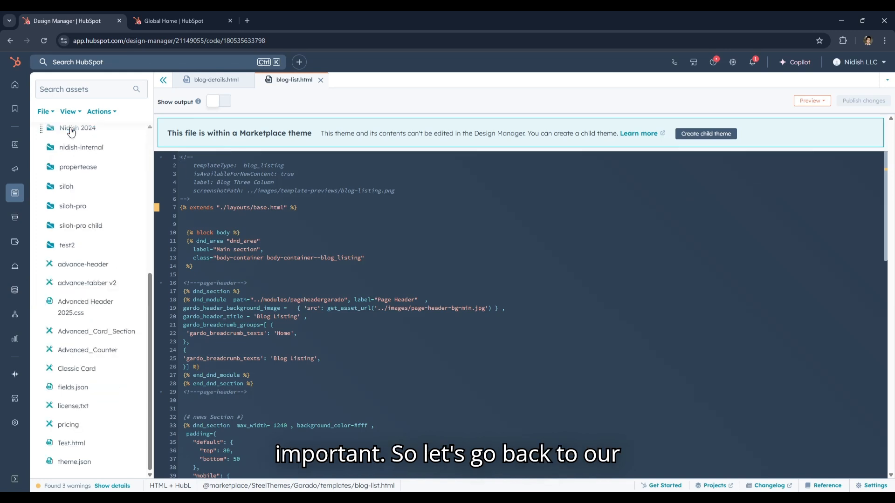
click(320, 81)
click(246, 80)
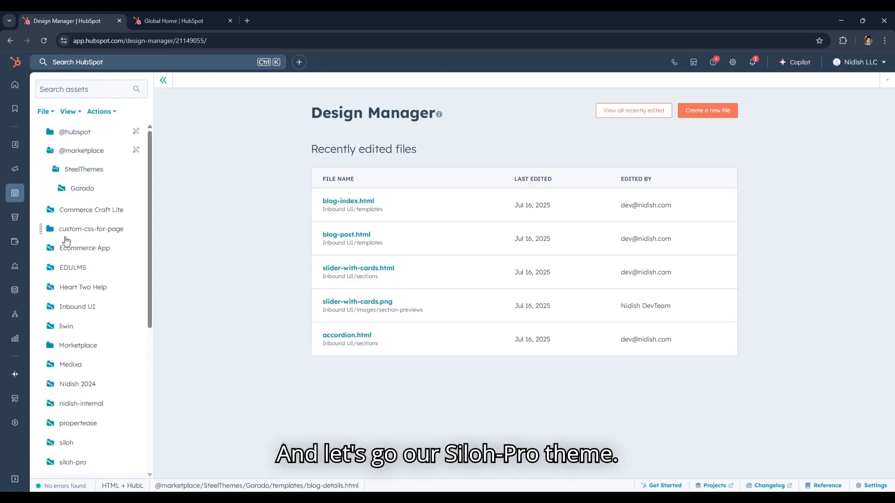
scroll(88, 295, down, 2)
scroll(98, 308, down, 1)
click(79, 370)
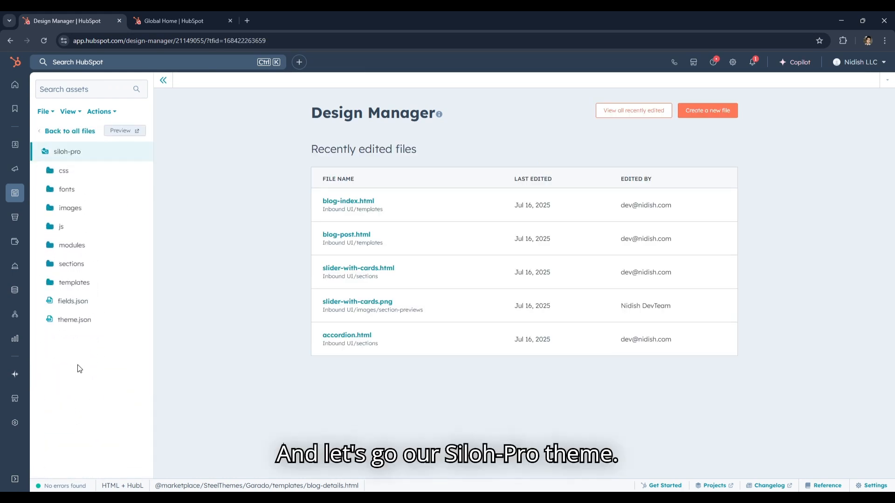
click(77, 283)
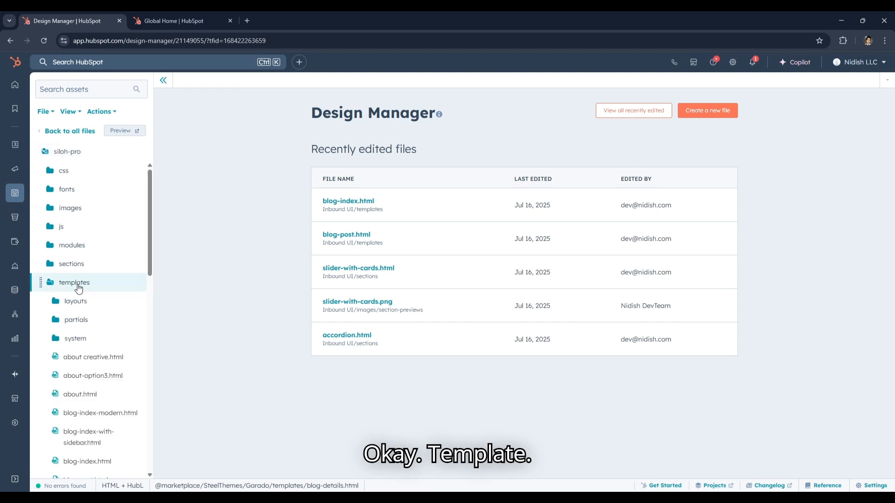
scroll(86, 288, down, 3)
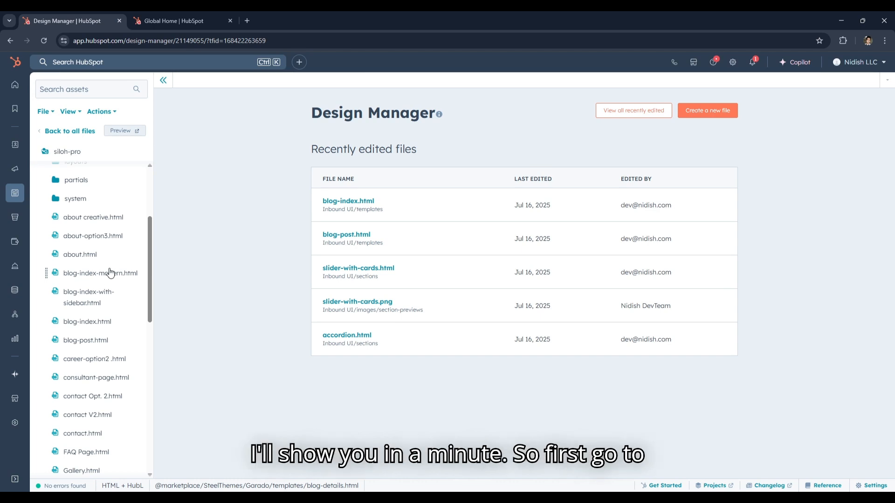
Switch to the HubSpot home page and open the account's Blog settings in the Content tools.
click(164, 18)
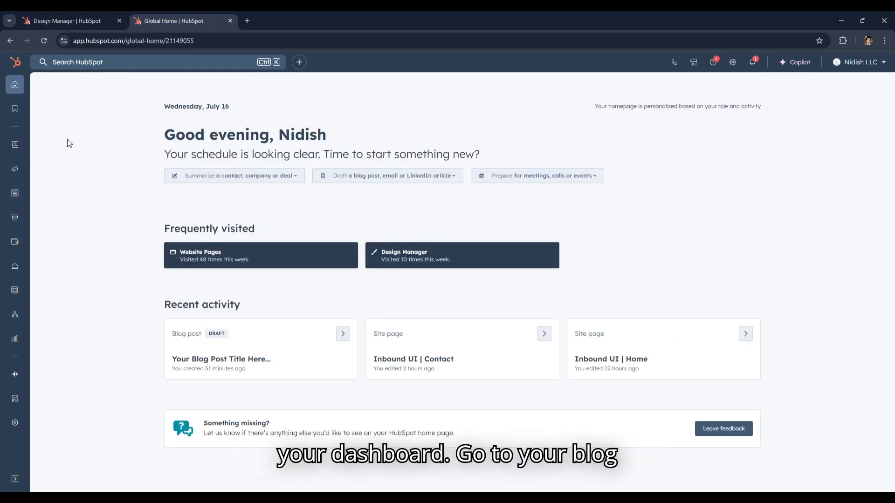
mouse_move(16, 201)
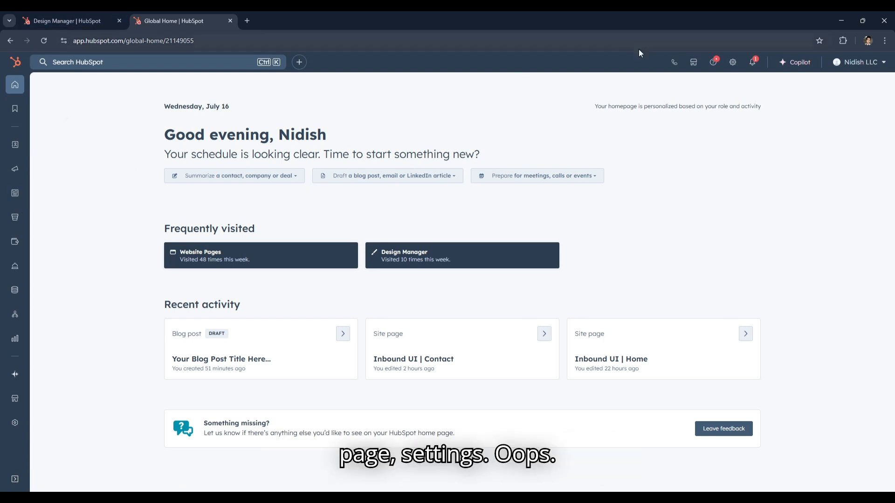
click(731, 69)
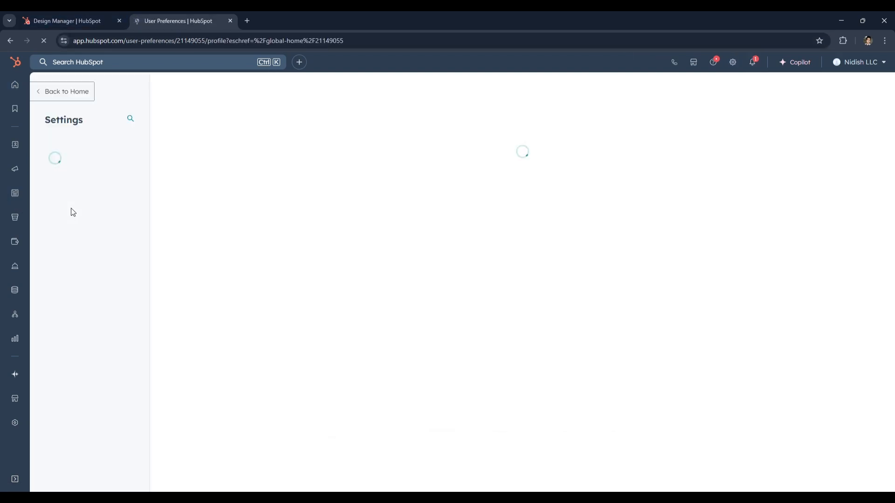
scroll(95, 305, down, 10)
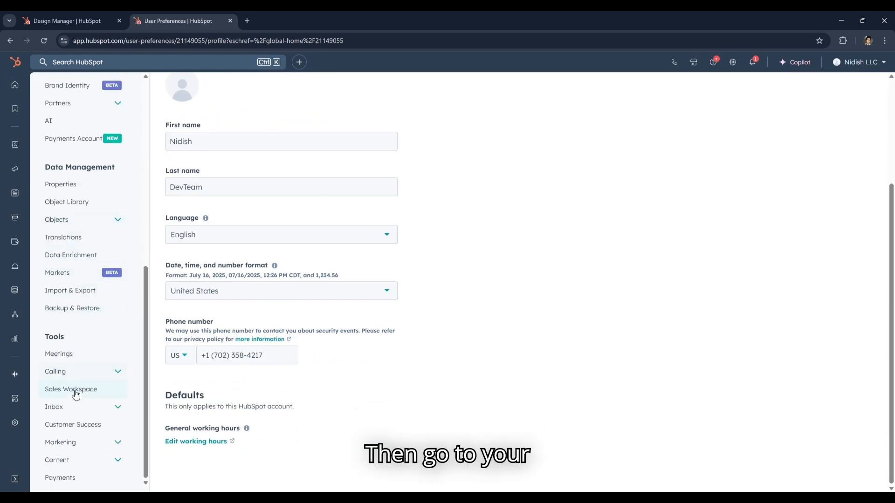
click(110, 461)
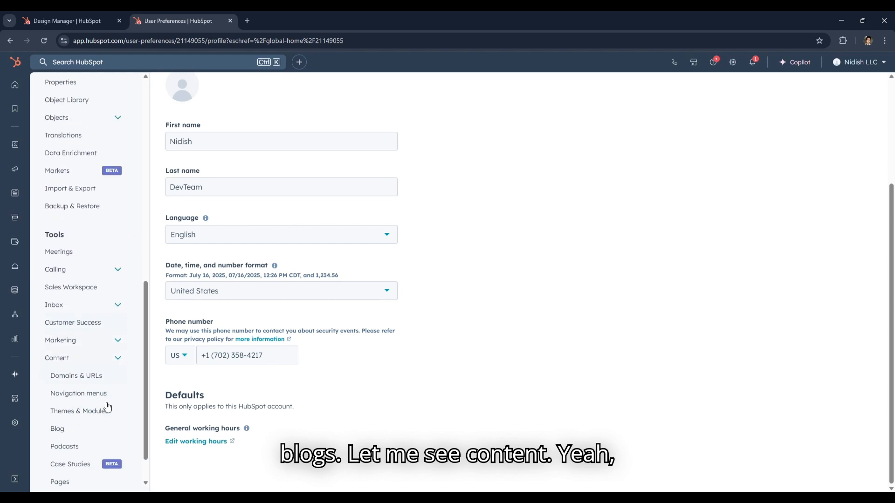
scroll(89, 373, down, 1)
click(65, 389)
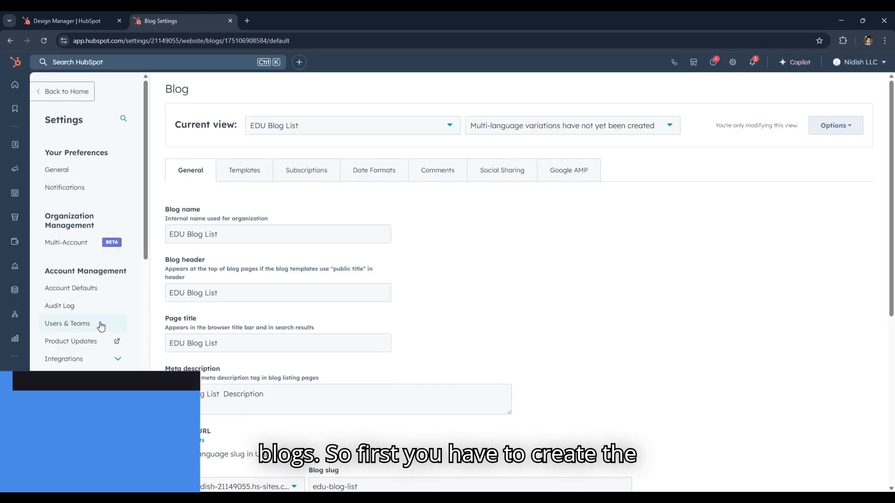
Look through the existing blogs available as the current view and start creating a new blog.
scroll(312, 194, down, 1)
scroll(312, 194, up, 1)
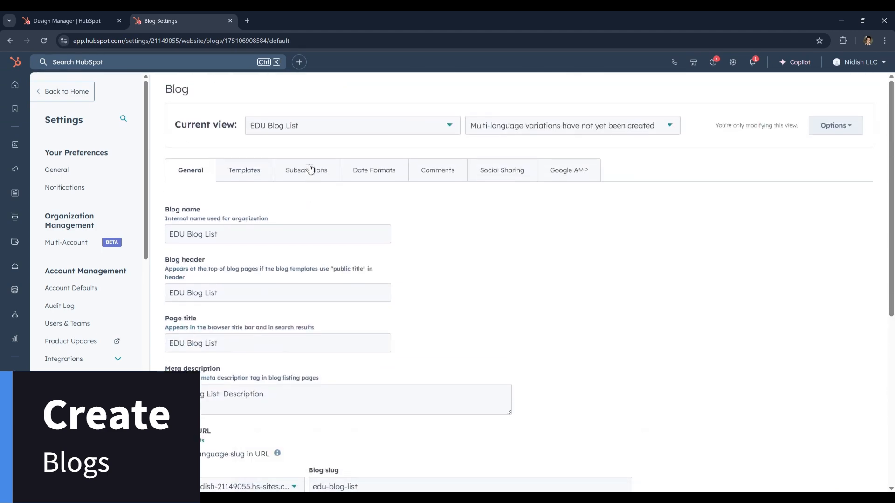
click(338, 126)
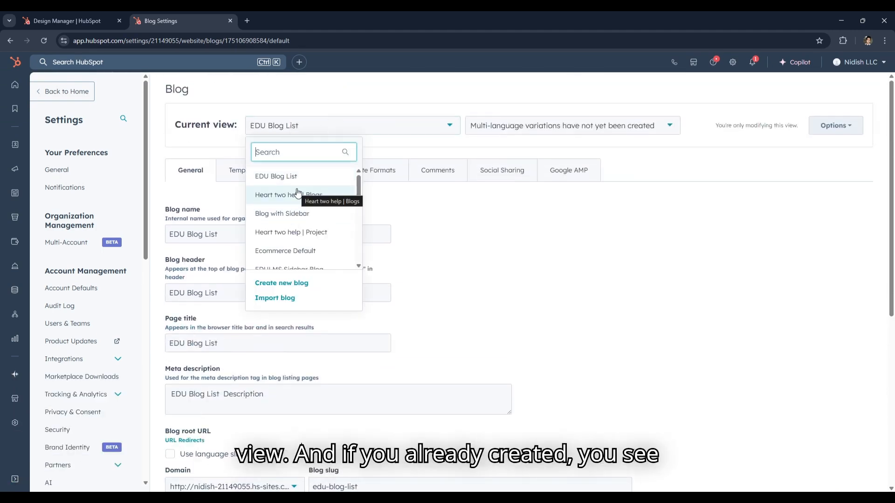
scroll(306, 229, down, 5)
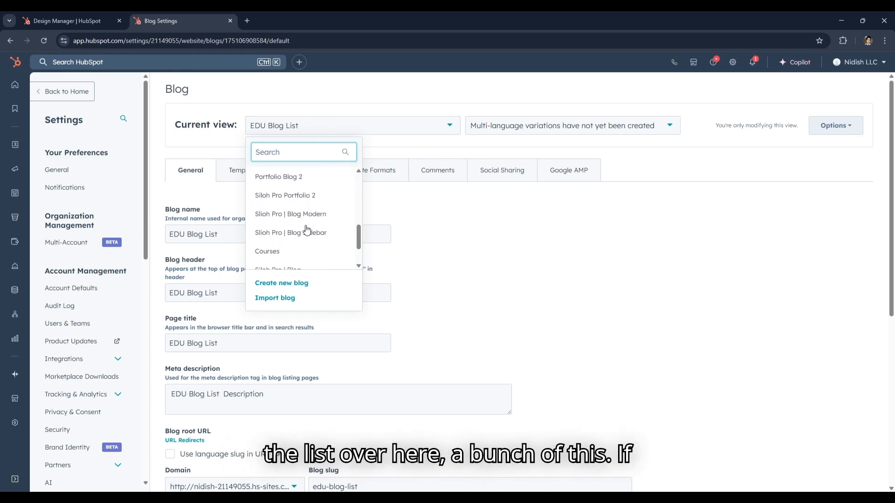
scroll(306, 229, up, 5)
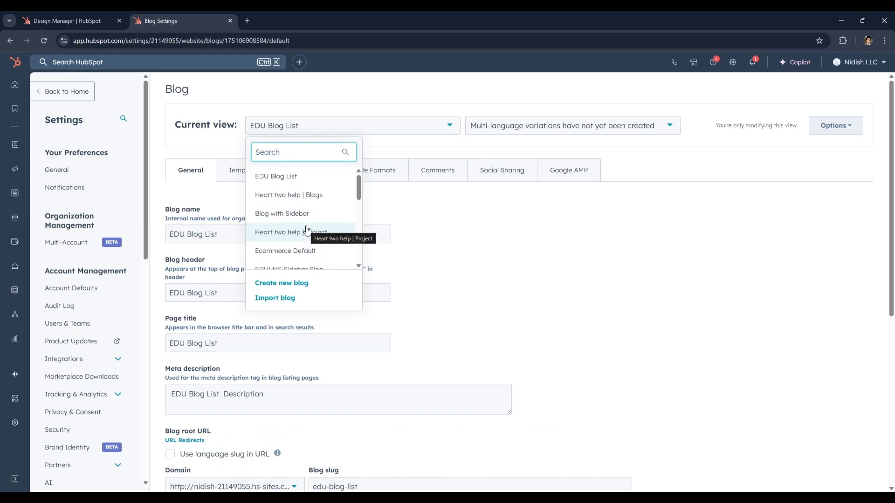
scroll(306, 231, down, 5)
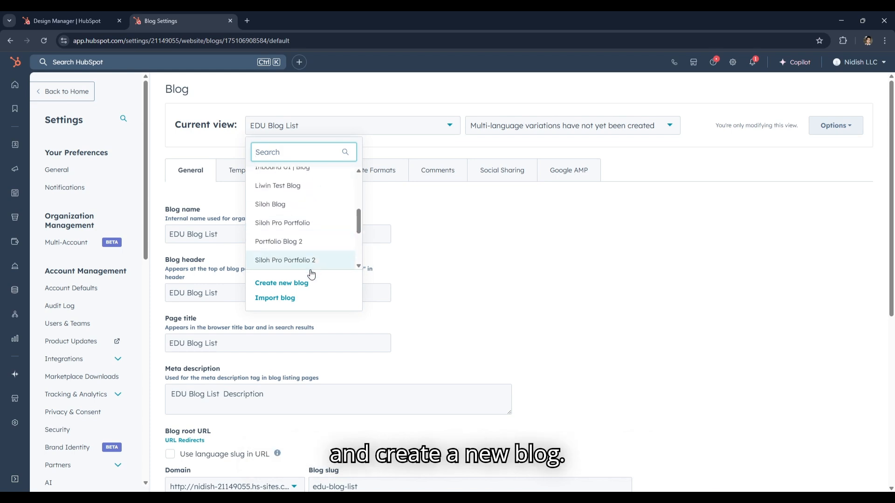
click(286, 282)
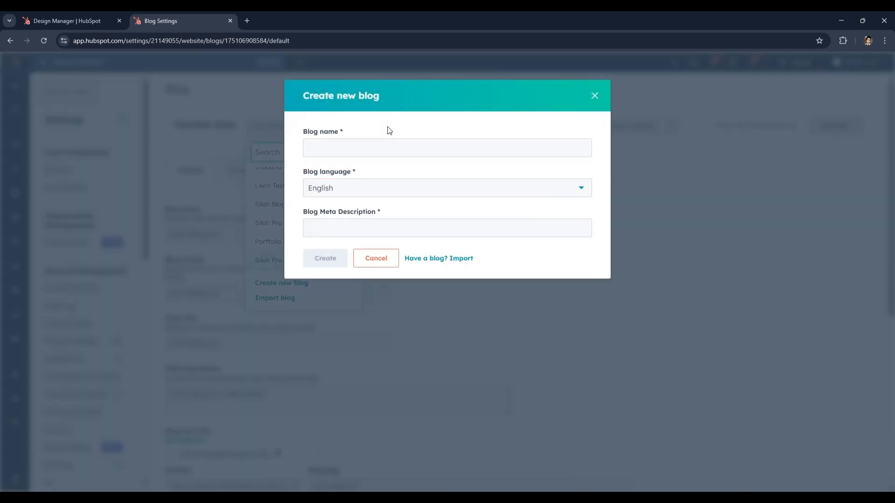
Name the new blog "Tutorial Blogs".
click(389, 147)
text(Tu)
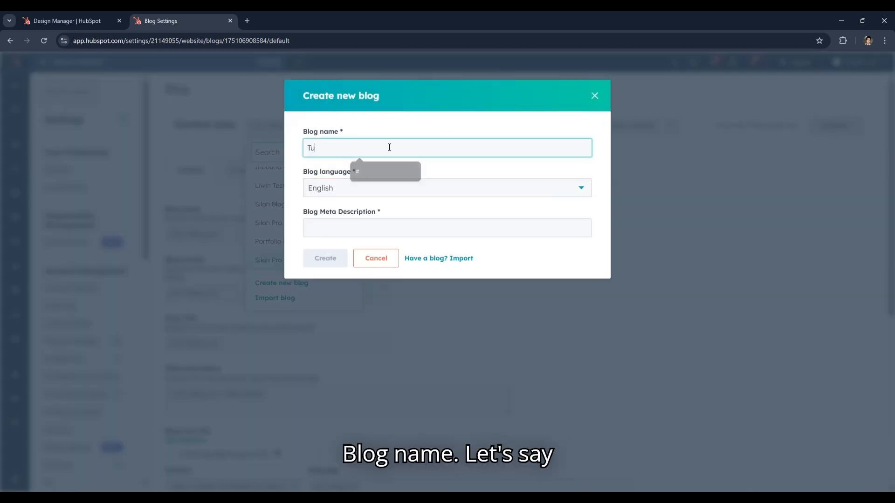
text(to)
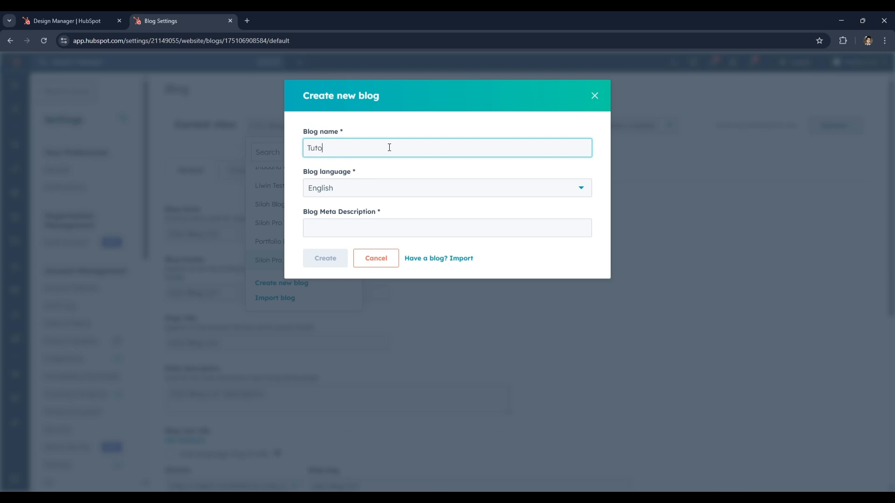
text(rial blog)
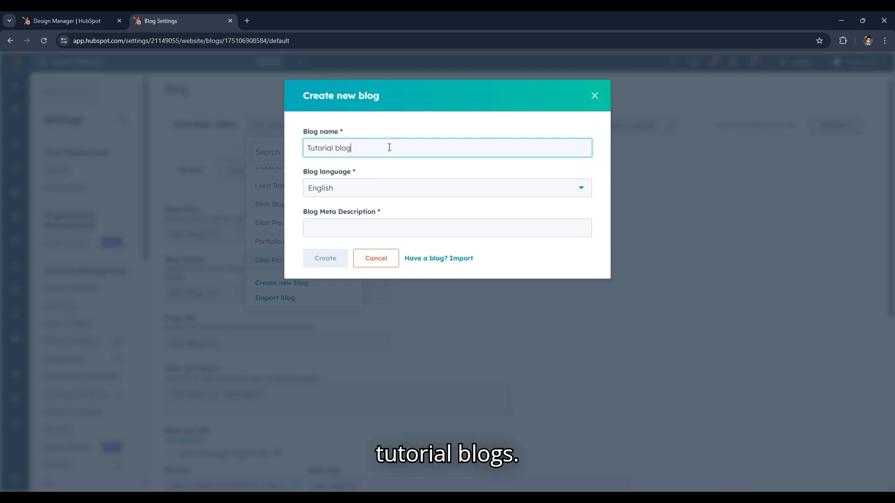
key(BackSpace)
key(BackSpace)
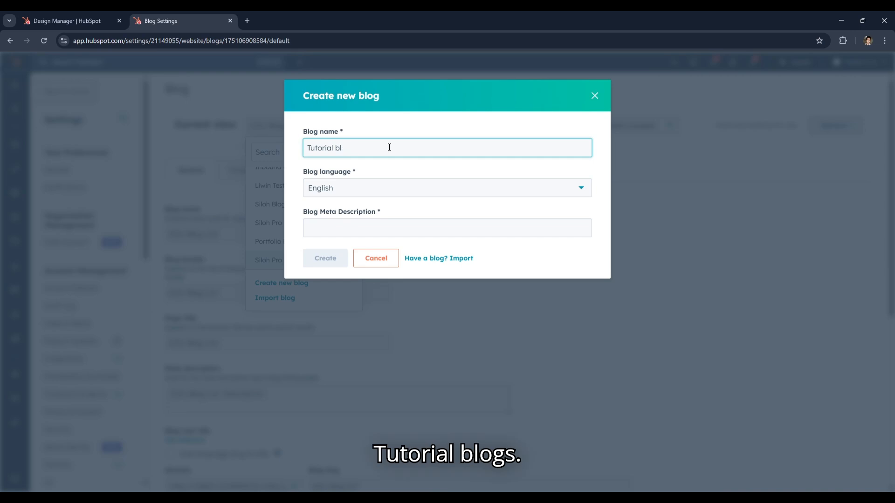
text(ogs)
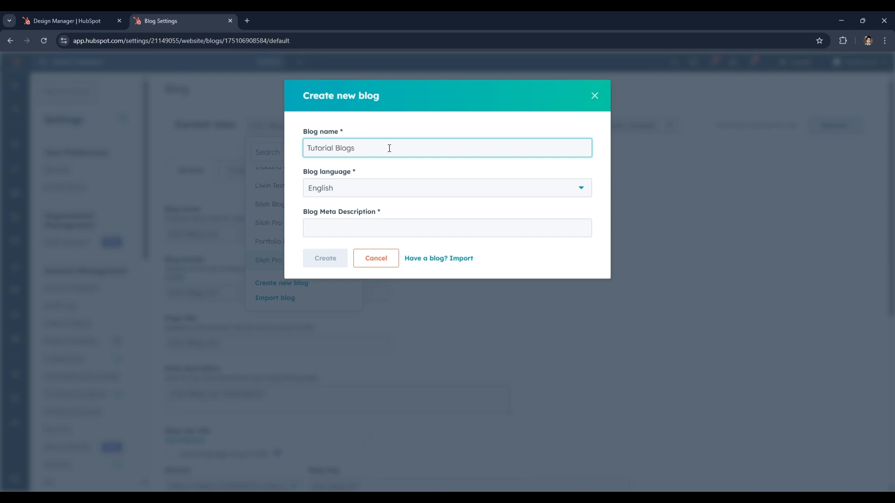
Reuse the blog name "Tutorial Blogs" as the blog meta description and create the blog.
click(362, 235)
drag(360, 149, 314, 149)
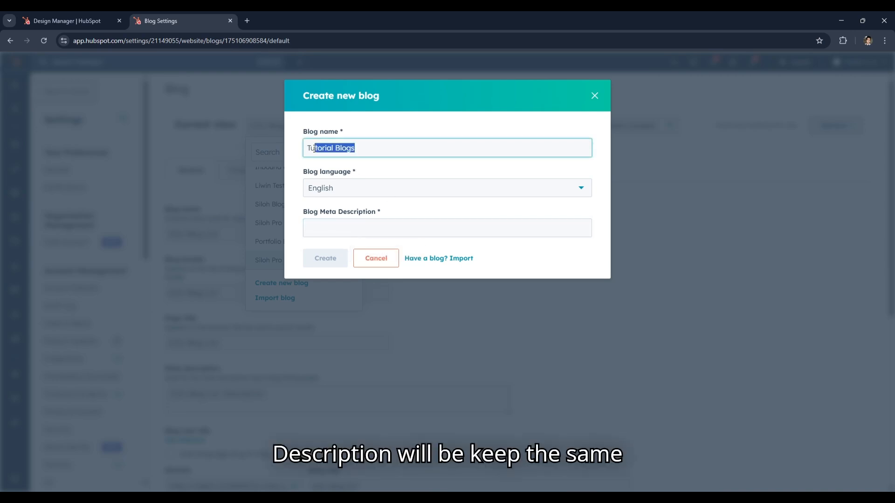
click(323, 148)
drag(385, 142, 271, 154)
key(ctrl+c)
click(317, 228)
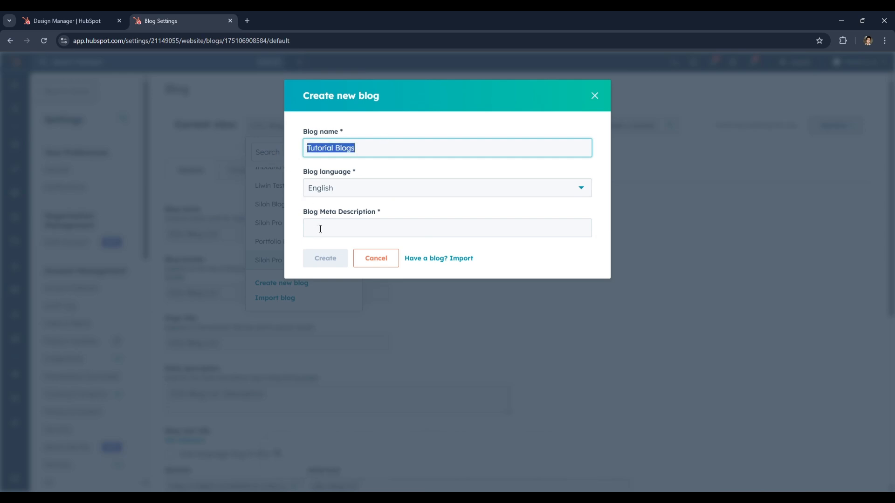
key(ctrl+v)
click(325, 259)
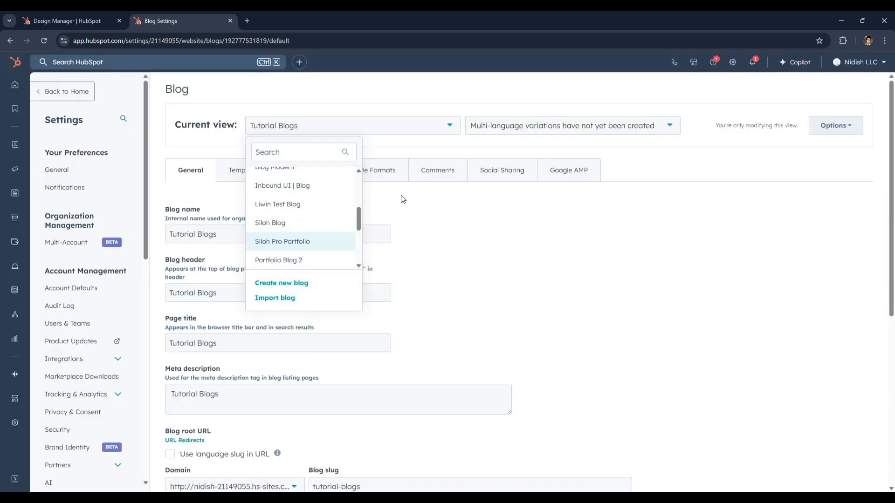
Review the general settings of Tutorial Blogs, including the blog name, header, page title and meta description.
click(449, 232)
scroll(257, 263, down, 5)
scroll(261, 260, up, 5)
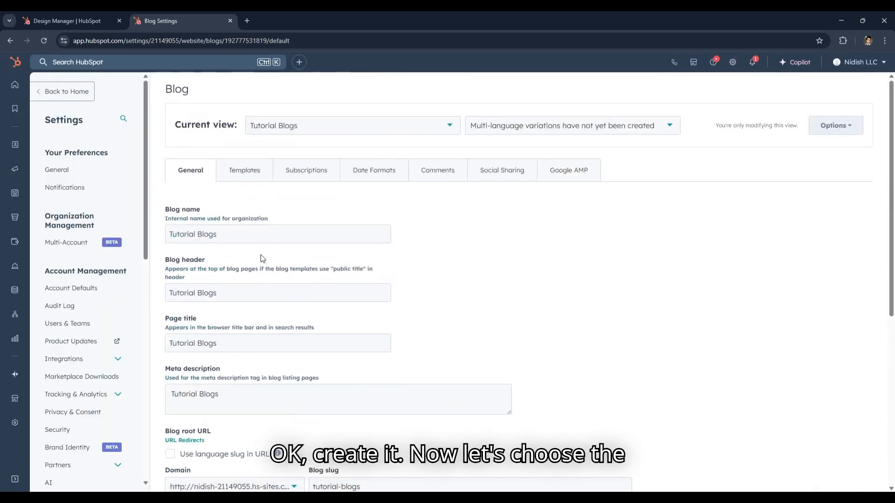
click(243, 171)
click(189, 170)
scroll(246, 235, down, 1)
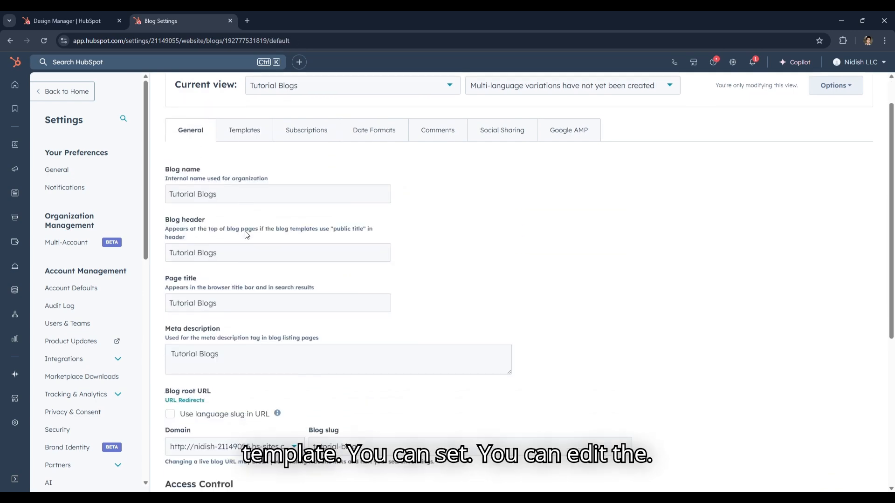
scroll(247, 234, down, 5)
scroll(253, 238, up, 6)
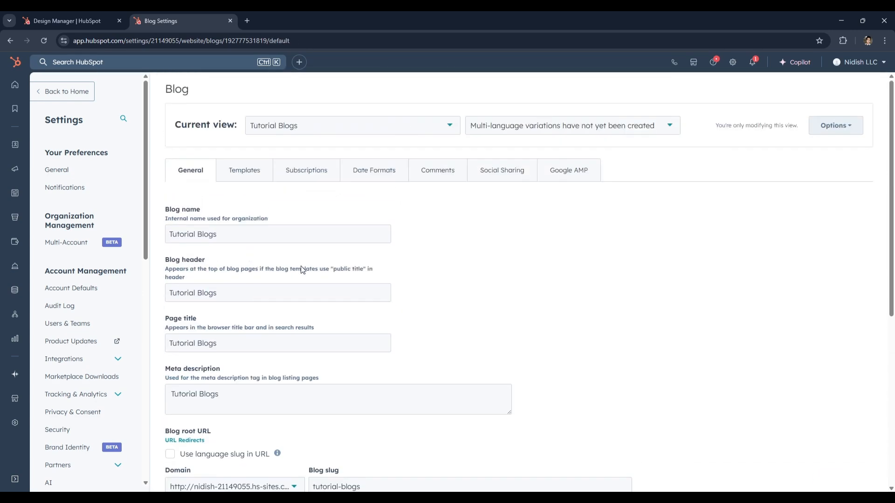
drag(289, 233, 171, 234)
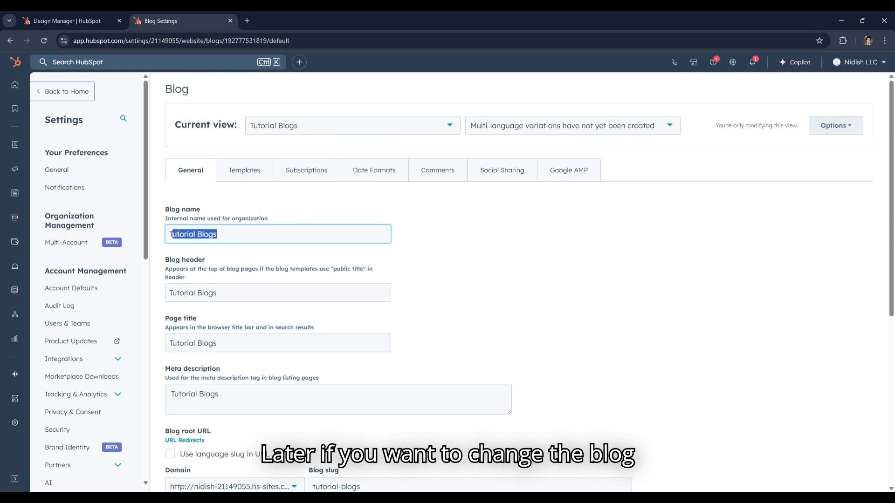
click(225, 293)
click(225, 342)
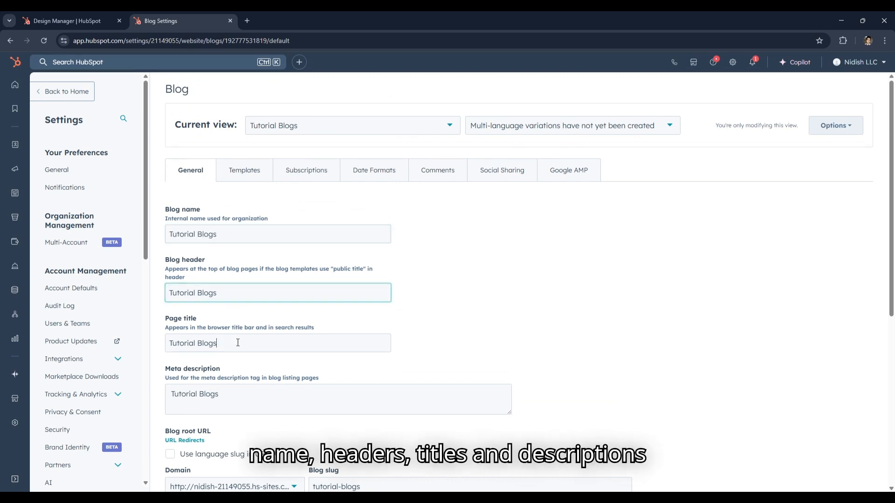
click(240, 401)
Examine the template settings of Tutorial Blogs, comparing the blog post template with the blog listing page section.
click(244, 175)
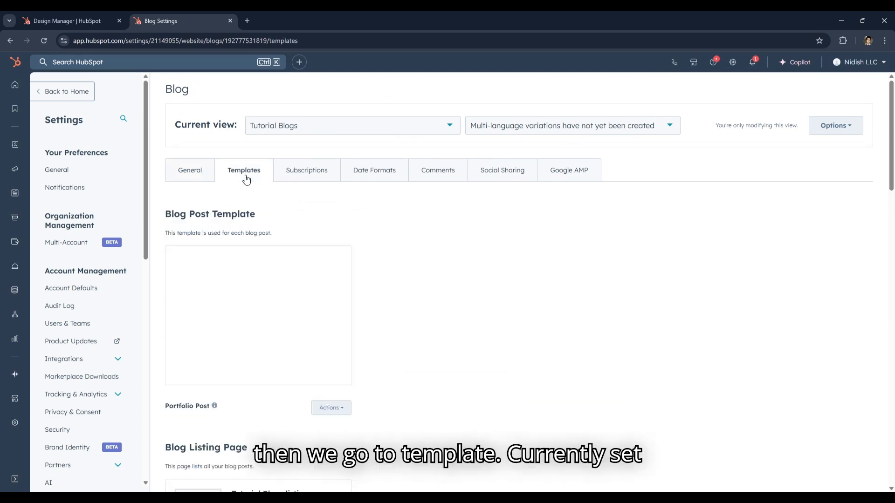
scroll(358, 268, down, 1)
scroll(358, 268, down, 3)
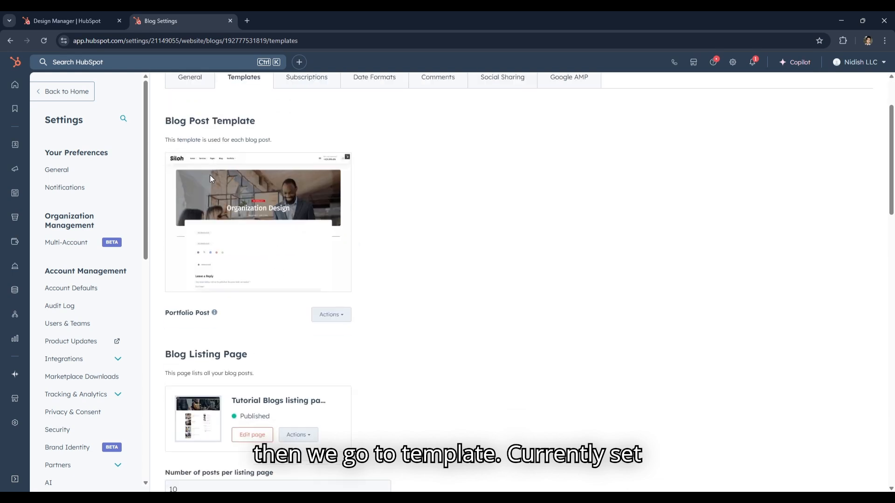
scroll(207, 162, down, 1)
scroll(213, 171, down, 2)
scroll(235, 213, up, 3)
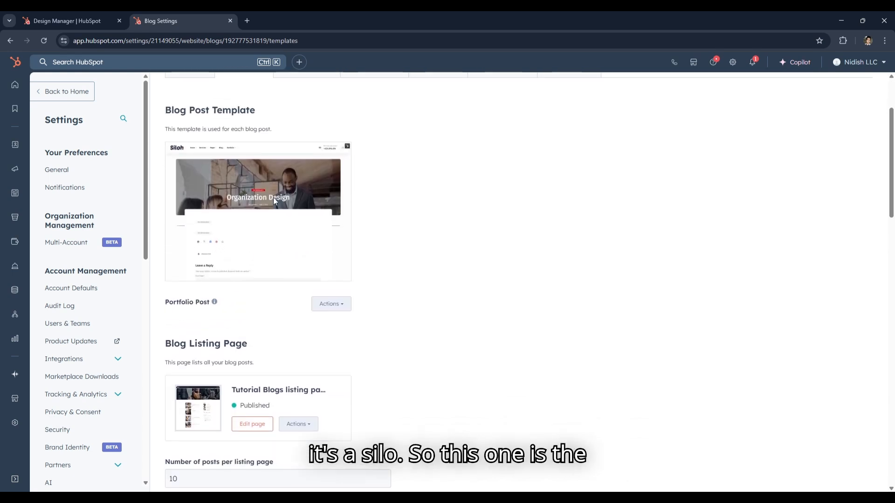
drag(159, 141, 291, 141)
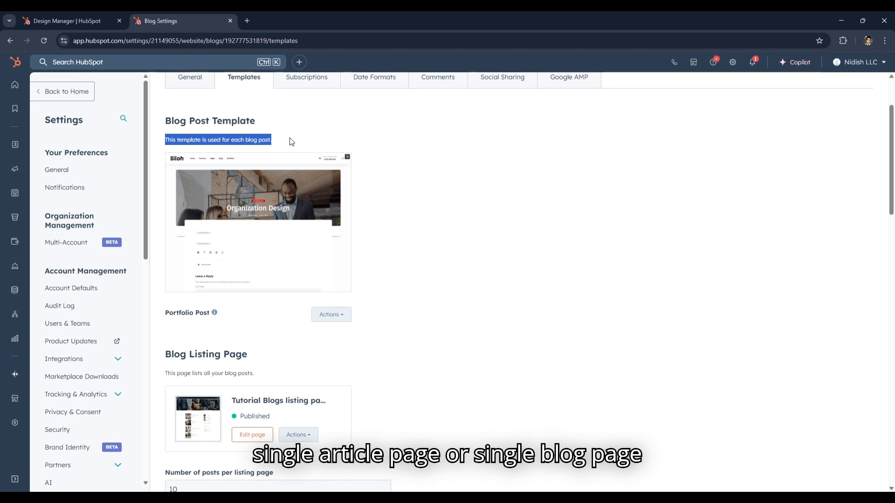
scroll(274, 204, down, 2)
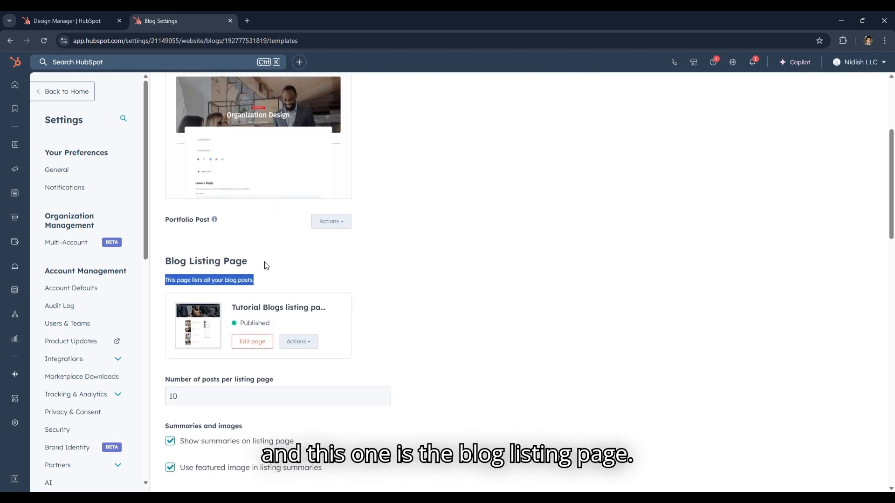
scroll(265, 262, up, 4)
scroll(264, 262, down, 3)
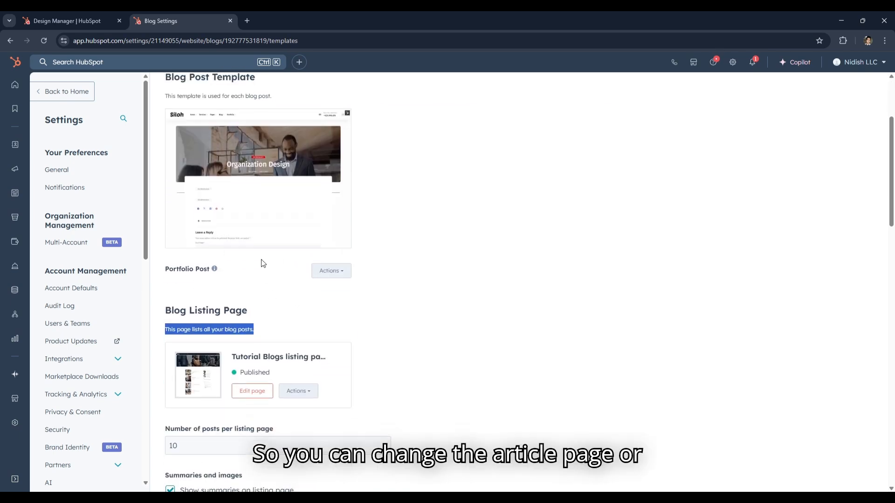
scroll(264, 264, up, 2)
scroll(300, 363, down, 3)
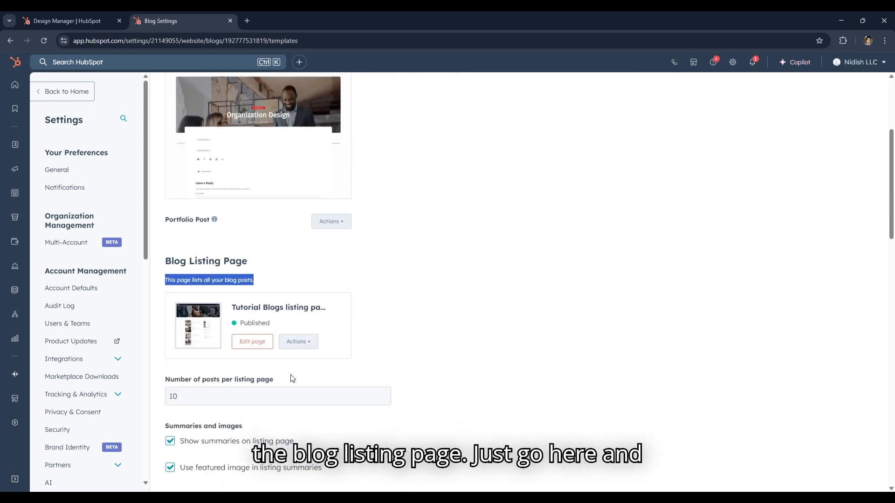
scroll(295, 250, up, 3)
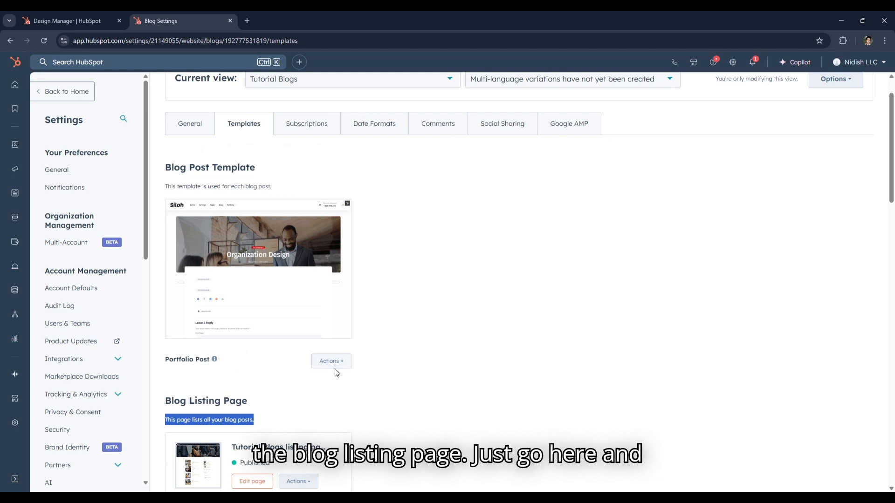
Open the template change for the blog post and browse the account's own themes.
click(335, 362)
click(343, 383)
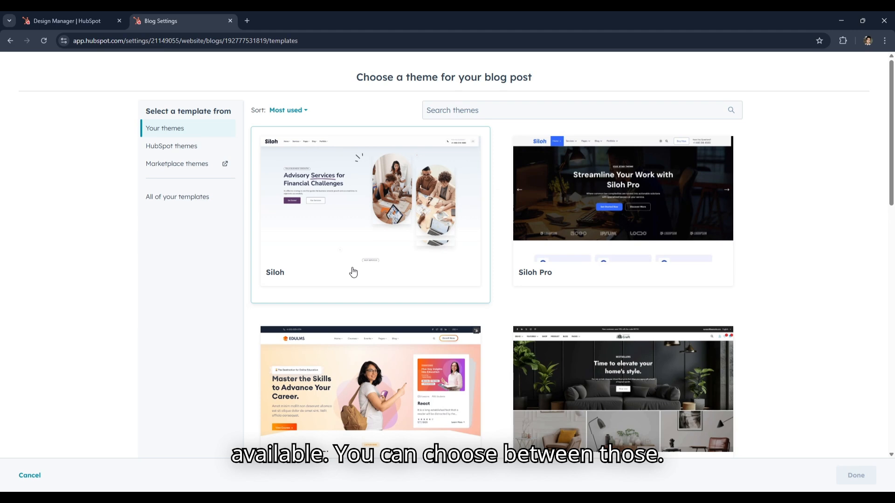
scroll(358, 266, down, 4)
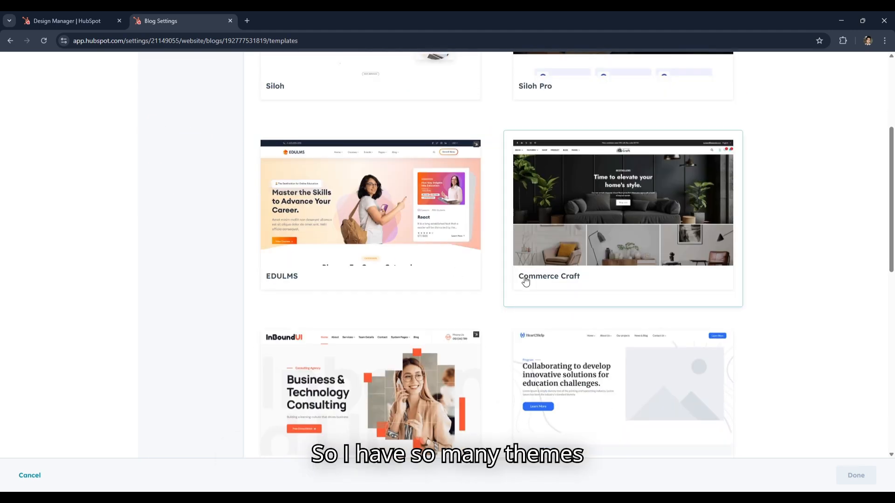
scroll(531, 279, up, 4)
scroll(485, 276, down, 5)
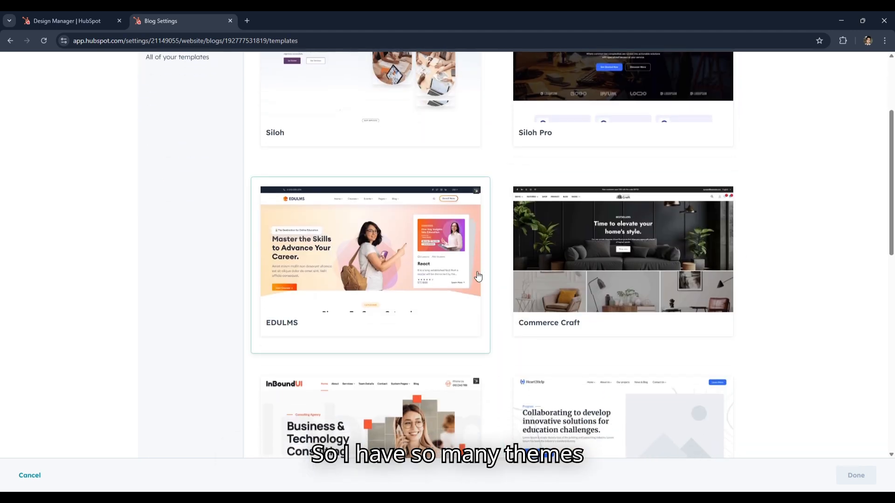
scroll(479, 278, down, 6)
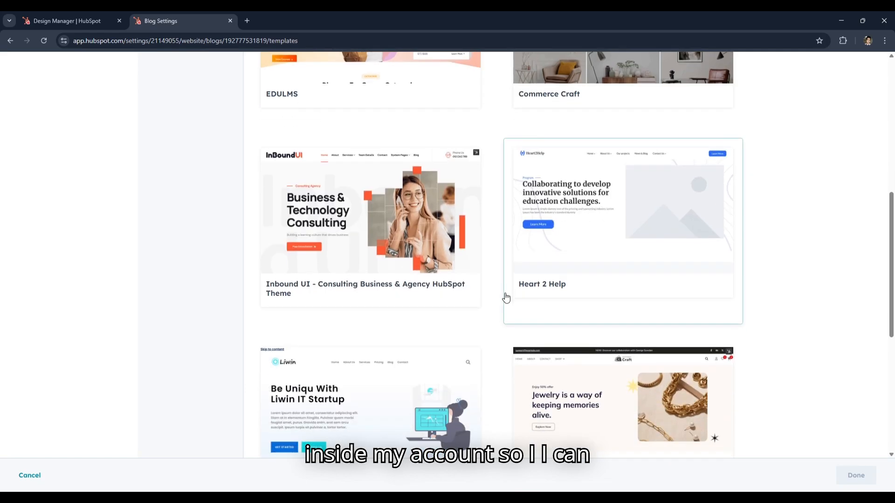
scroll(480, 302, down, 4)
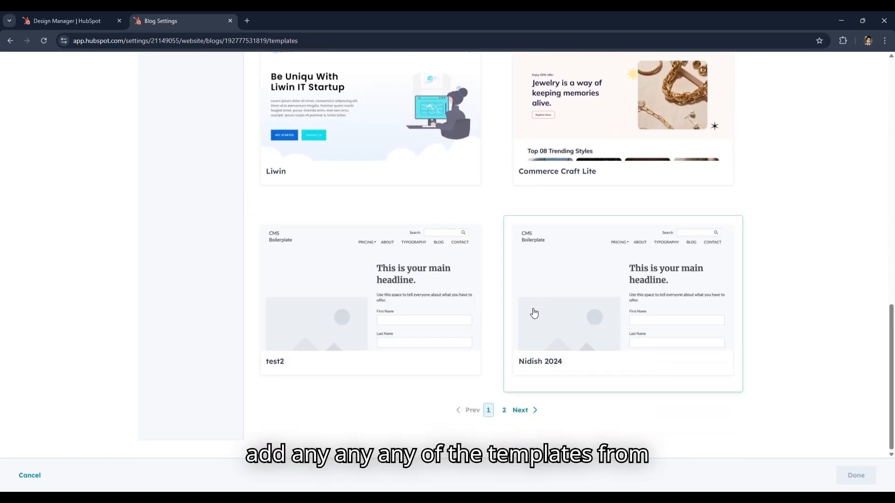
scroll(535, 312, up, 10)
scroll(534, 312, up, 4)
scroll(535, 312, down, 14)
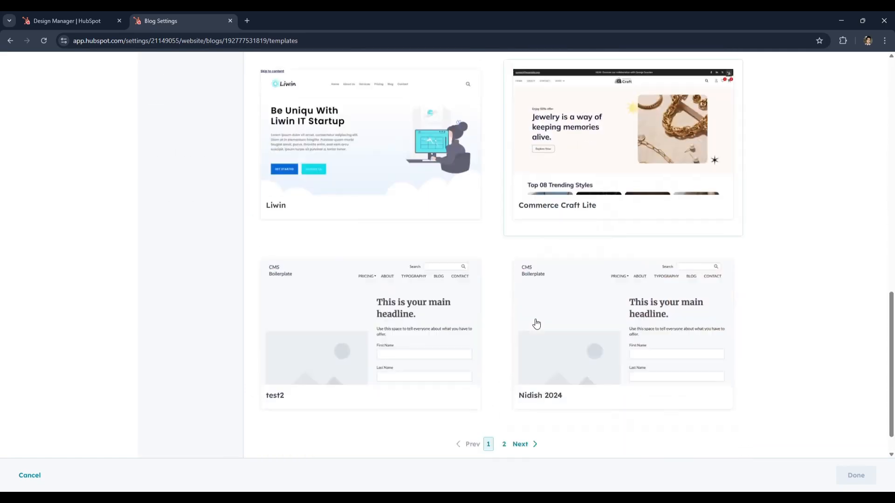
scroll(523, 412, up, 14)
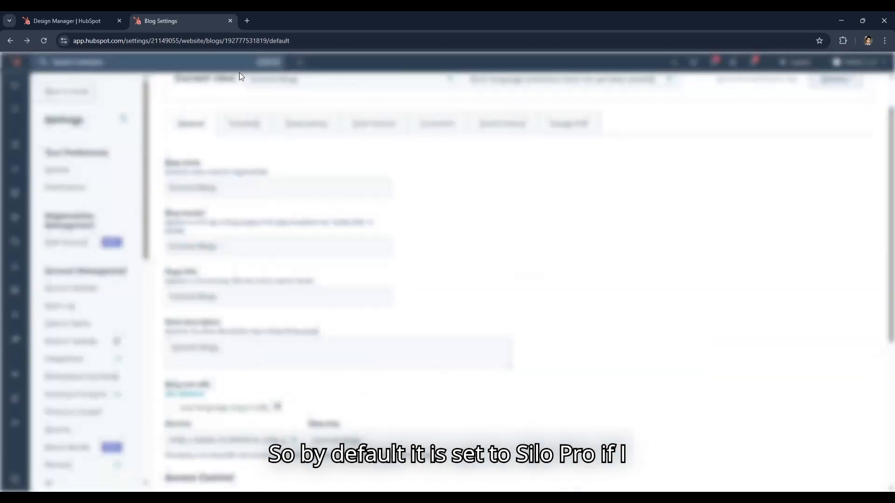
Return to the template settings of Tutorial Blogs and check which blog post template is set.
scroll(283, 193, up, 1)
click(246, 180)
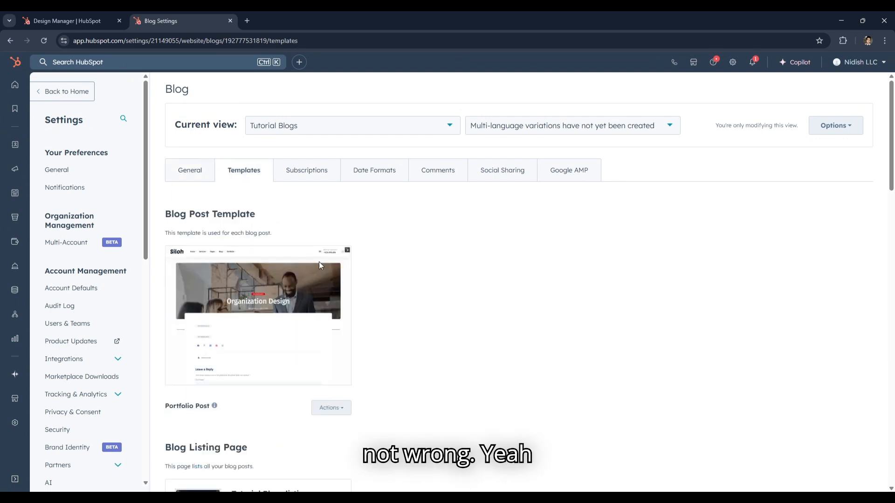
scroll(326, 265, down, 1)
scroll(203, 211, down, 2)
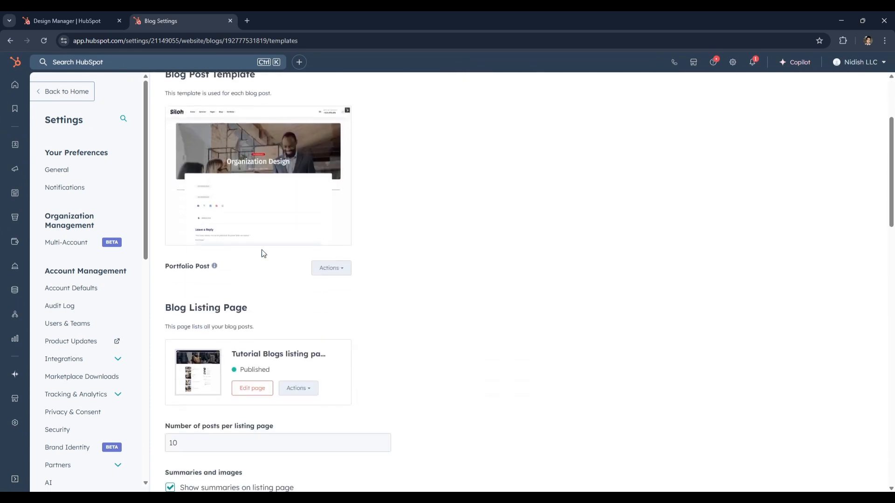
scroll(274, 199, up, 2)
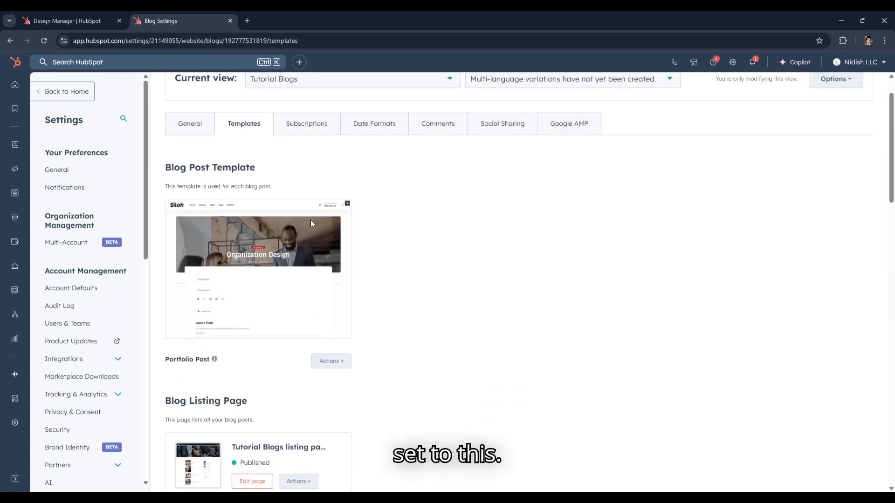
Open the template change for the Tutorial Blogs listing page in the page editor, view its general settings and close them.
scroll(280, 252, down, 4)
click(300, 295)
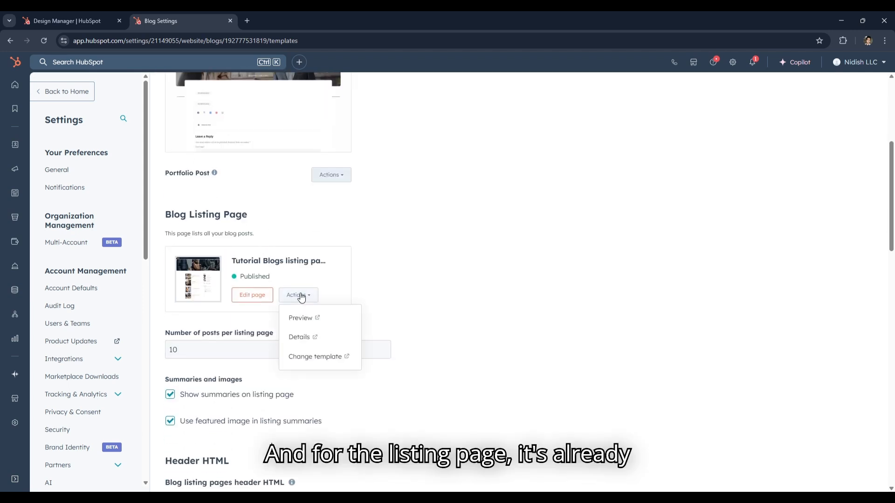
click(319, 358)
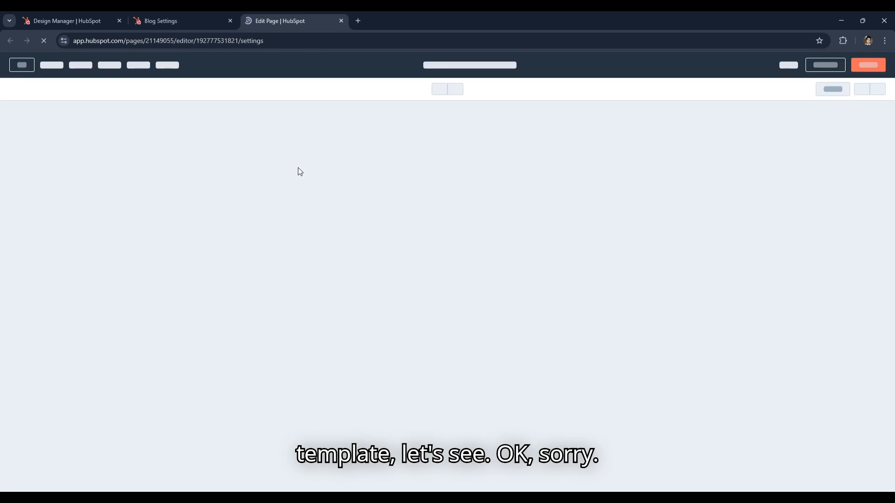
click(168, 20)
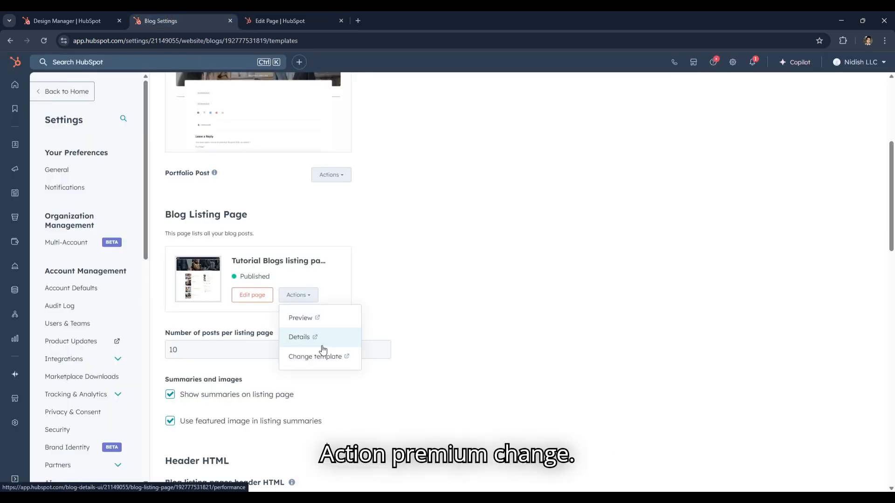
click(278, 21)
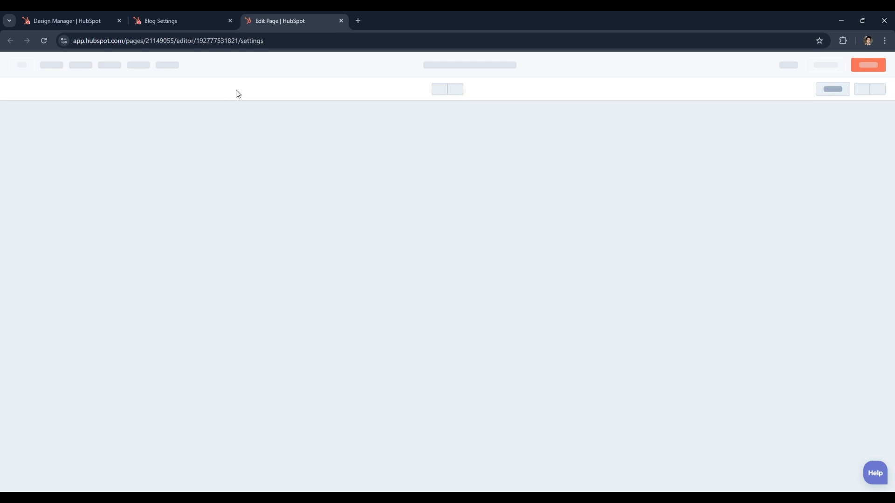
scroll(489, 223, down, 1)
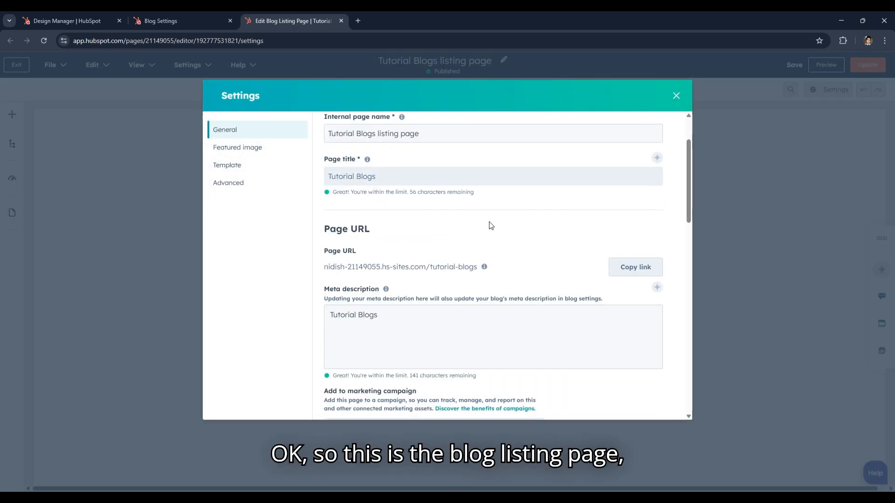
scroll(491, 225, down, 1)
click(677, 96)
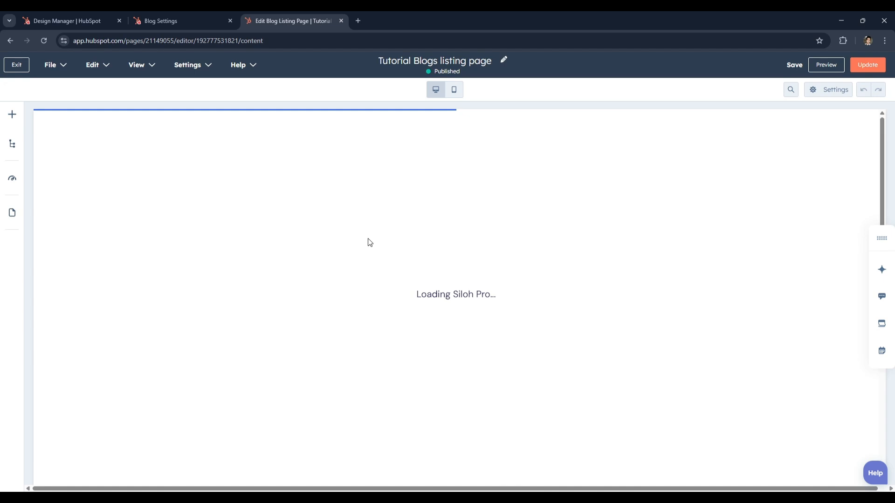
Look through the whole Tutorial Blogs listing page in the page editor, from the banner to the post cards.
scroll(368, 239, down, 5)
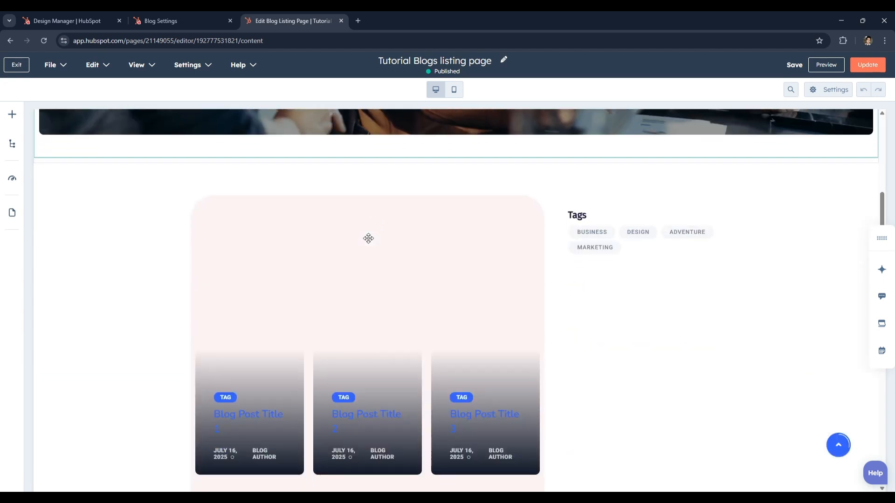
scroll(369, 239, down, 4)
scroll(368, 238, down, 9)
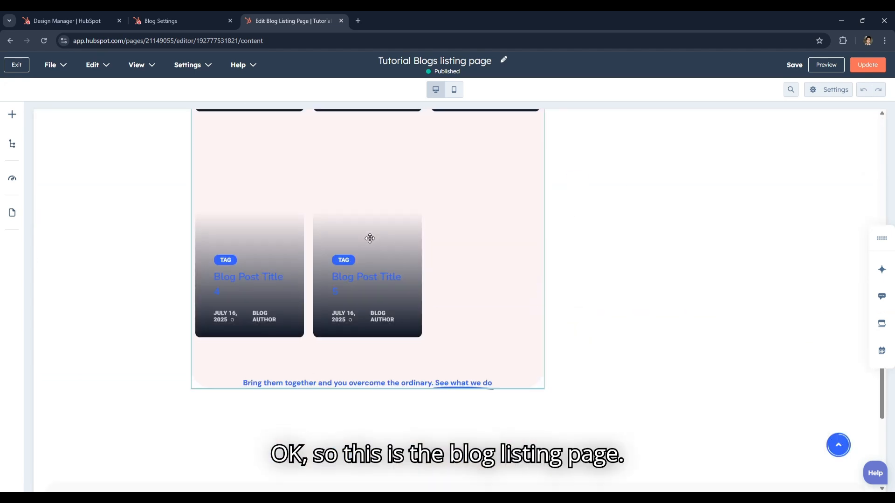
scroll(369, 237, up, 15)
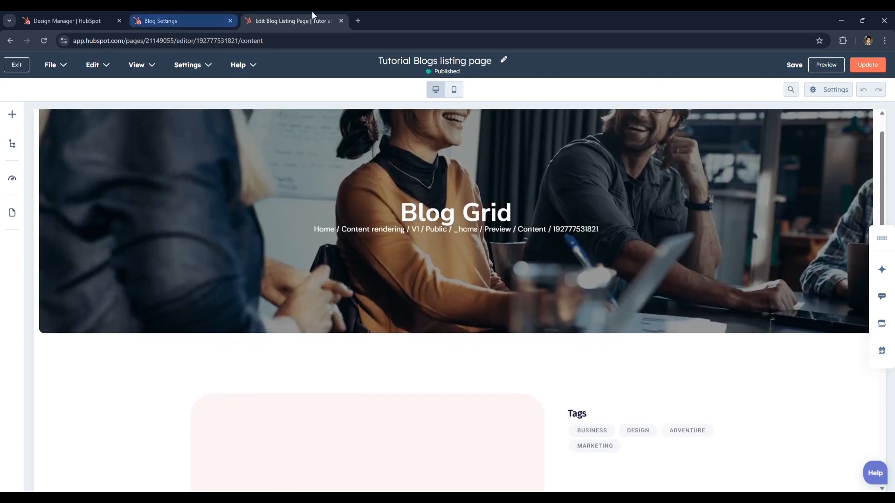
Open the blog listing module of the Tutorial Blogs listing page, view its settings and the post cards, and close the page editor.
scroll(383, 250, down, 6)
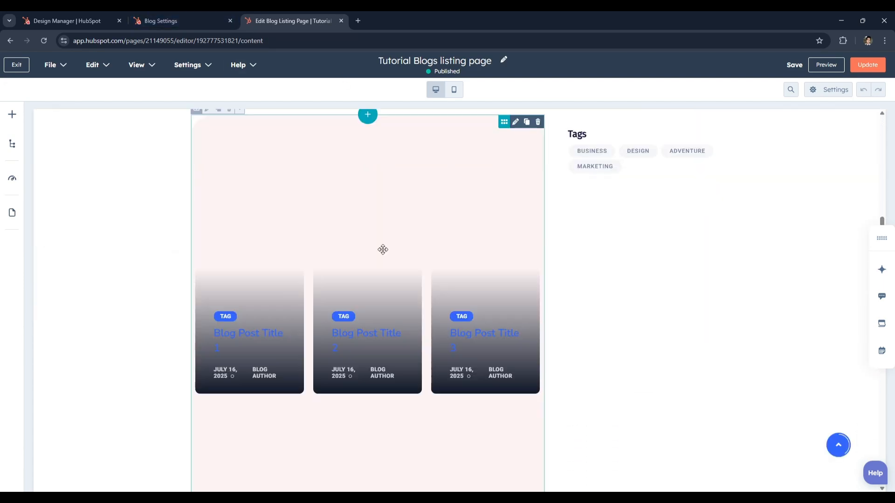
scroll(389, 250, down, 5)
scroll(388, 250, up, 3)
click(388, 251)
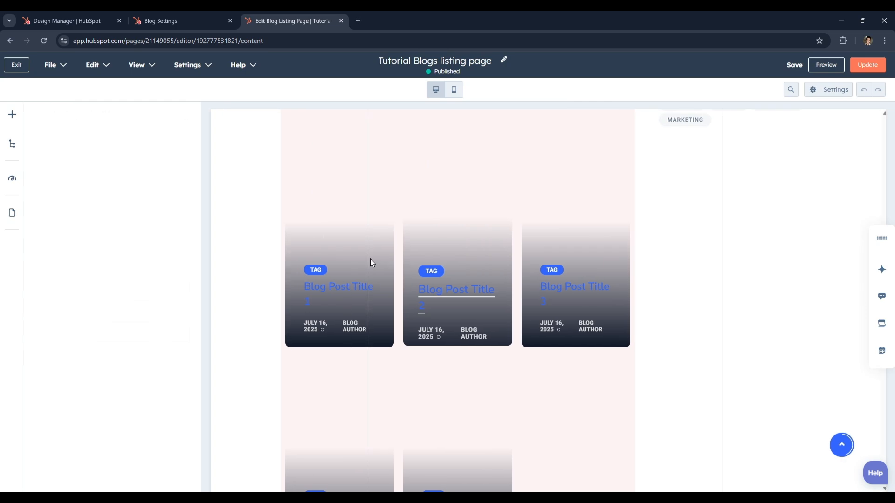
scroll(383, 295, down, 10)
scroll(383, 295, up, 12)
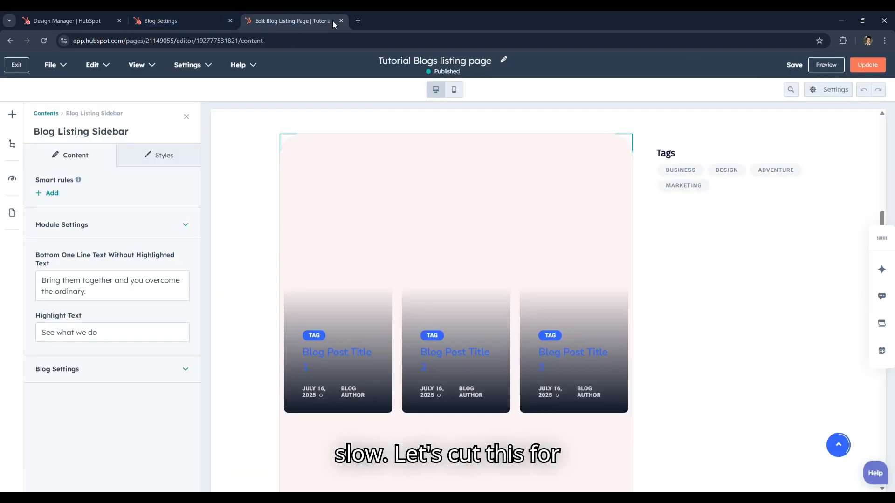
click(341, 21)
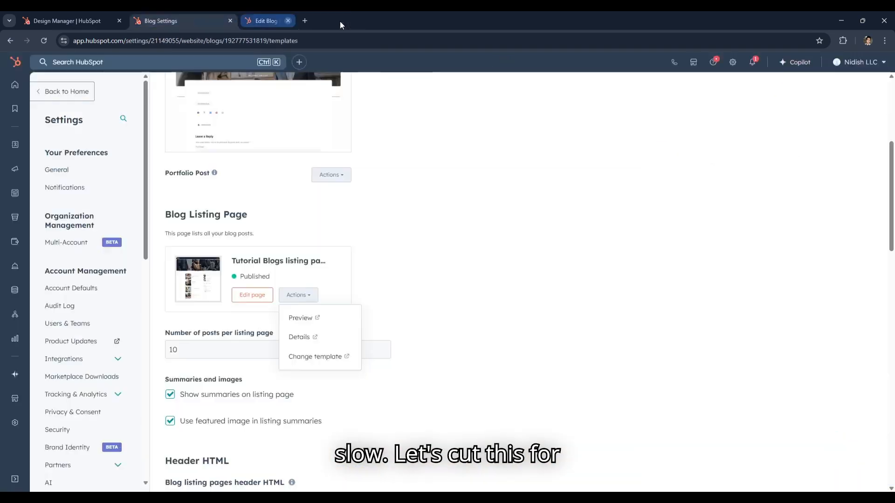
Check the blog post template section in the template settings of Tutorial Blogs.
scroll(267, 257, up, 5)
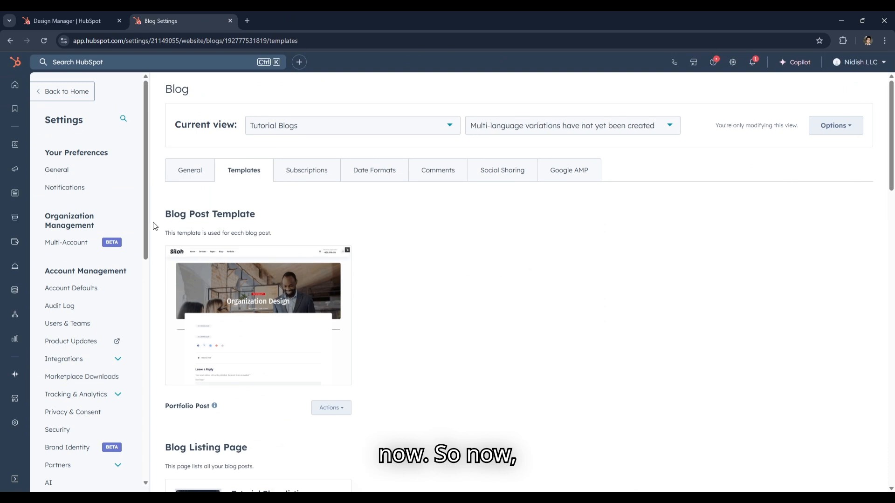
drag(315, 213, 164, 214)
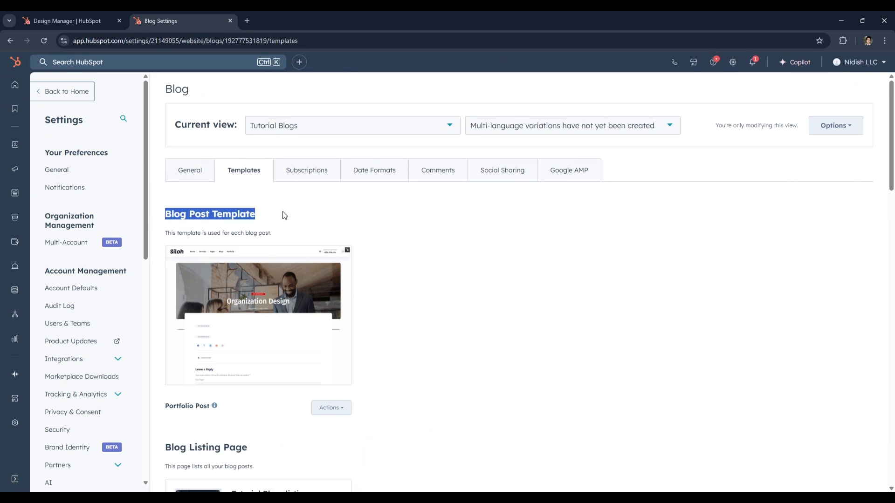
click(285, 212)
scroll(285, 212, down, 1)
scroll(287, 215, down, 1)
scroll(276, 242, up, 2)
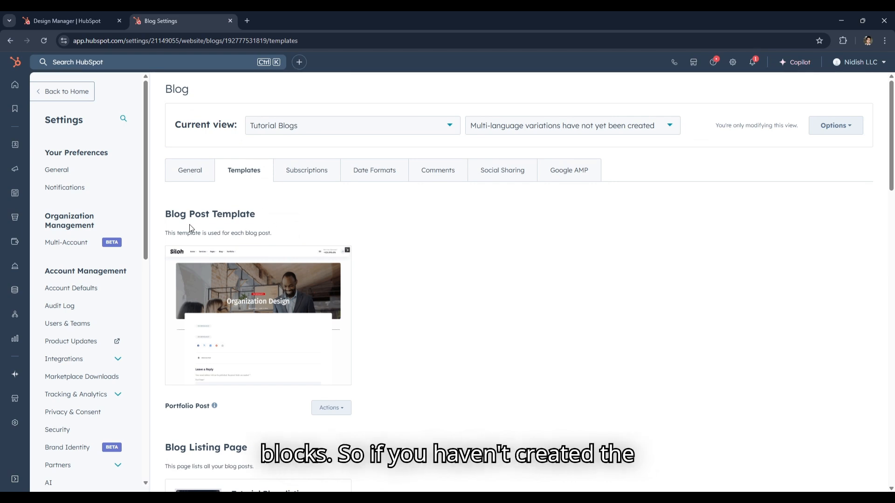
Go to the account's blog content and look through the list of all blog posts.
mouse_move(15, 193)
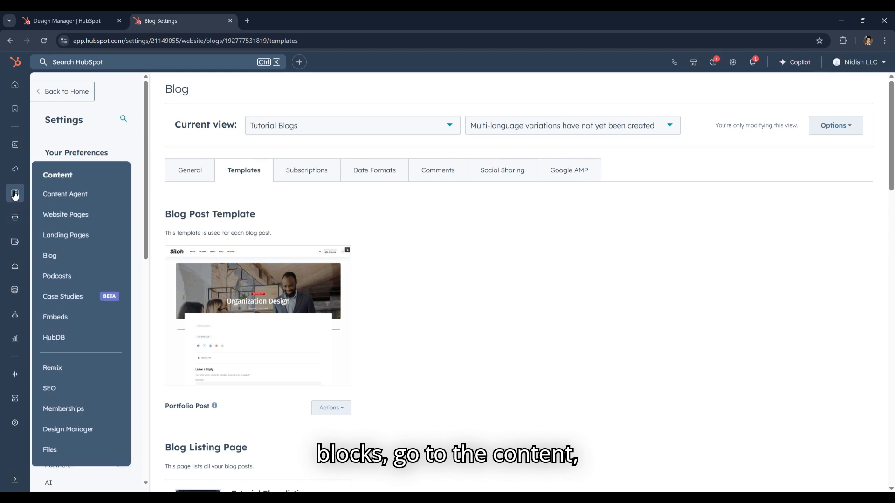
click(69, 255)
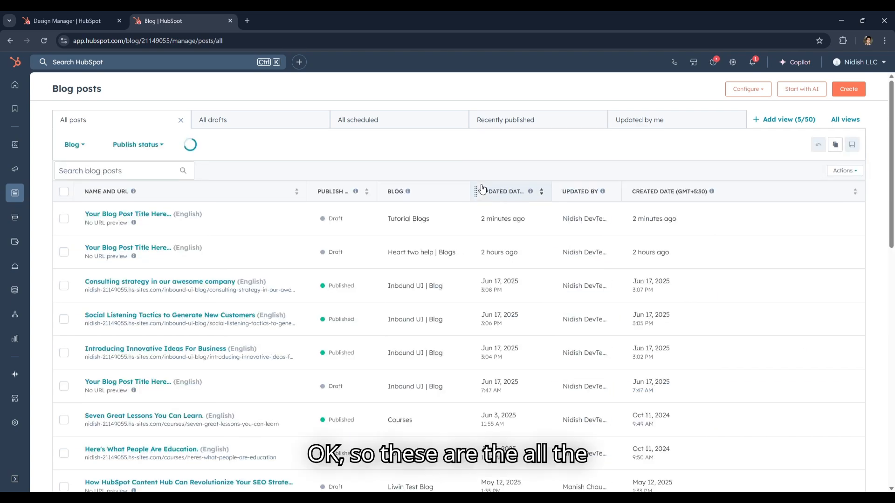
scroll(255, 231, down, 10)
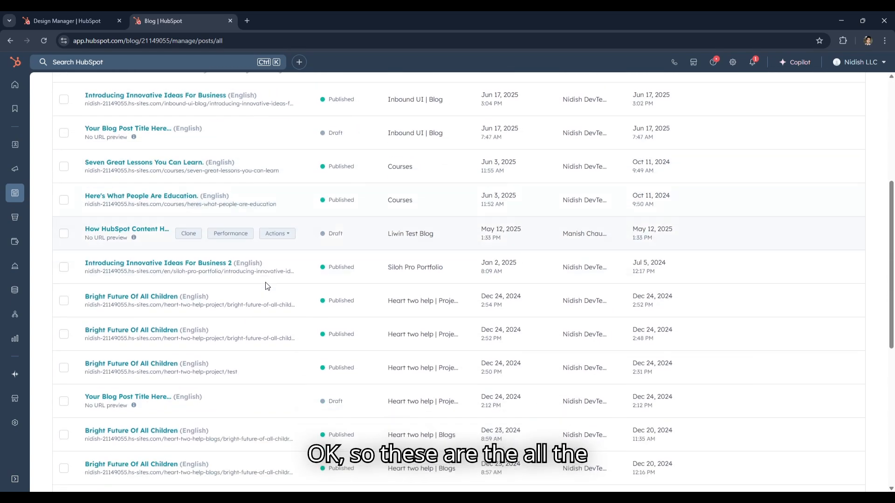
scroll(272, 293, up, 10)
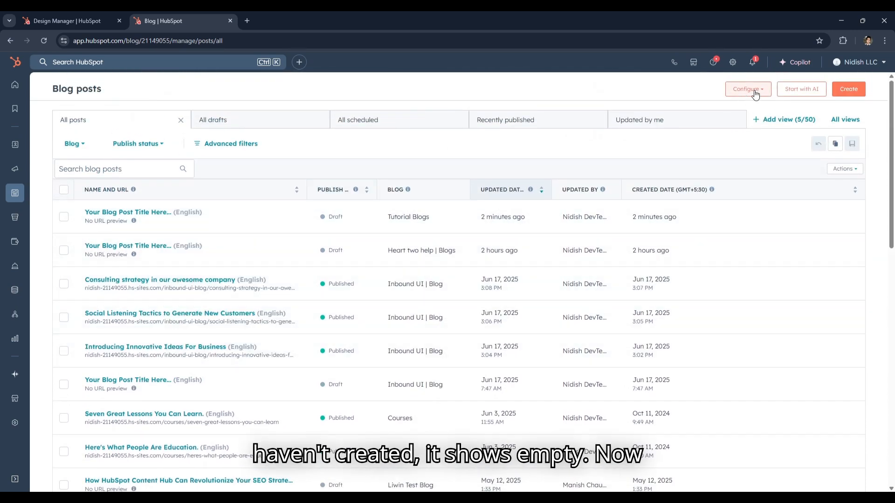
Start creating a new blog post and look through the blogs available for it.
click(848, 89)
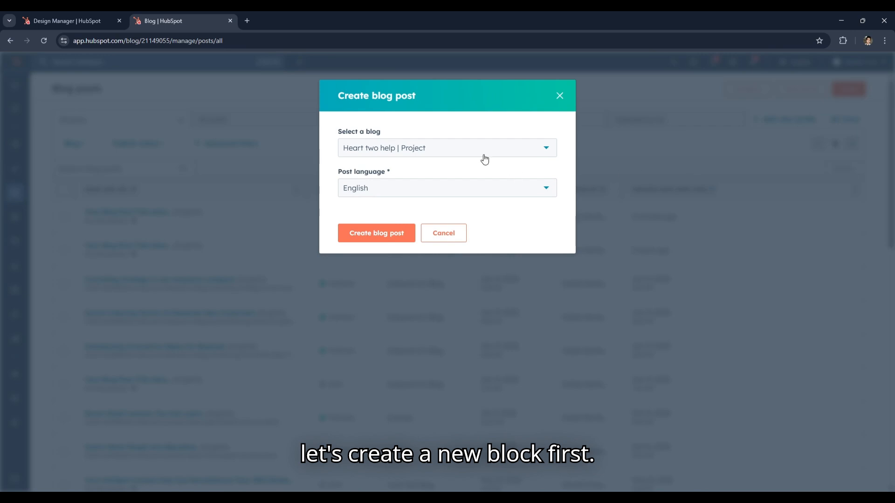
click(476, 150)
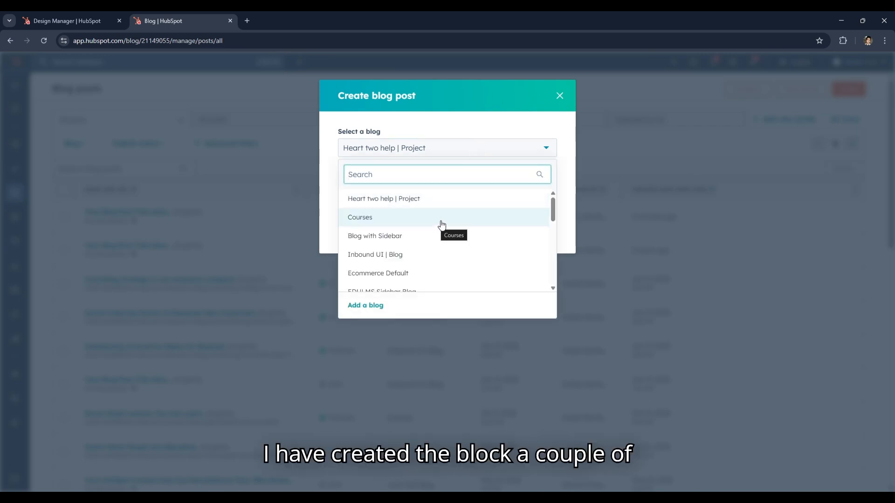
scroll(415, 233, down, 1)
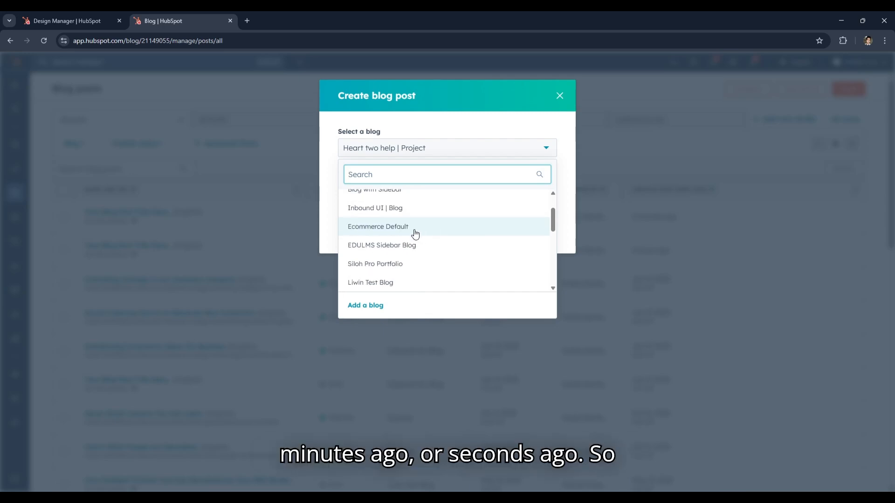
scroll(410, 254, down, 2)
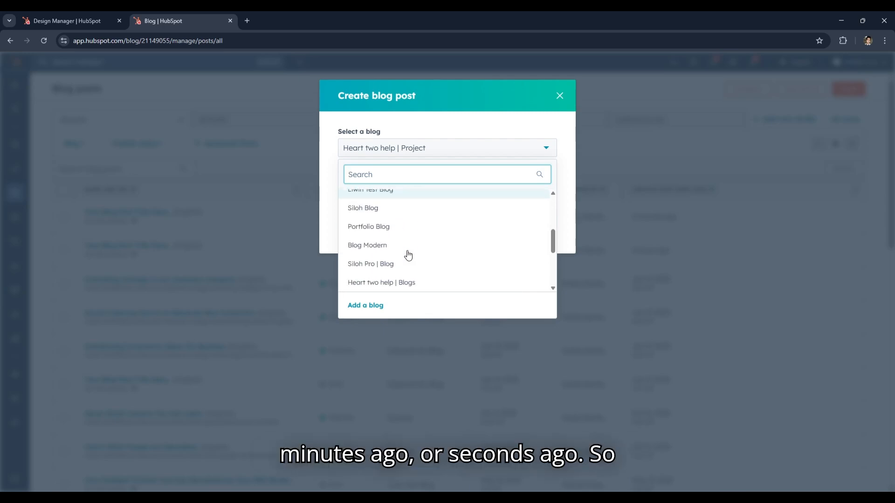
scroll(407, 224, up, 4)
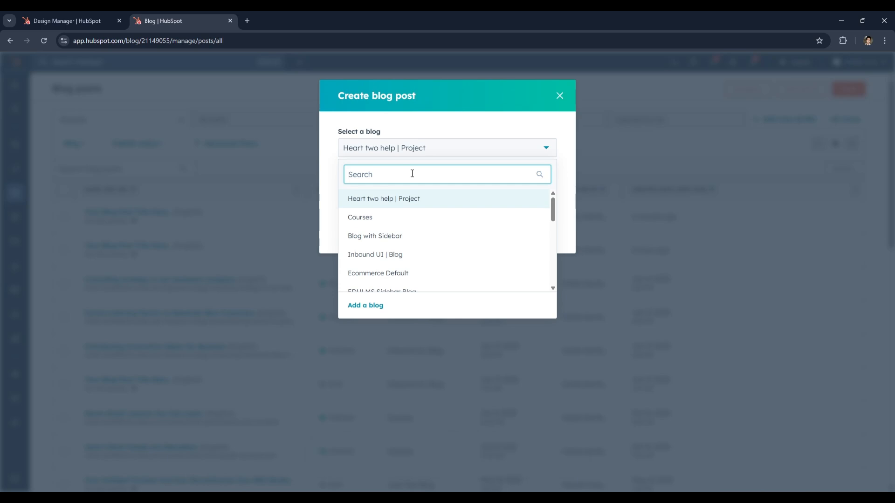
Search the blogs for "tu", select Tutorial Blogs and create the post in English.
text(Tyu)
key(BackSpace)
key(BackSpace)
key(BackSpace)
text(Tu)
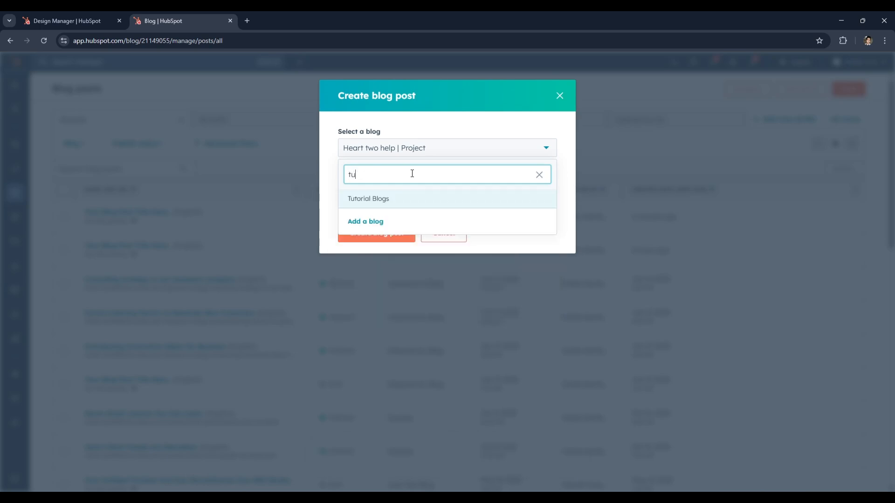
key(BackSpace)
key(BackSpace)
text(tu)
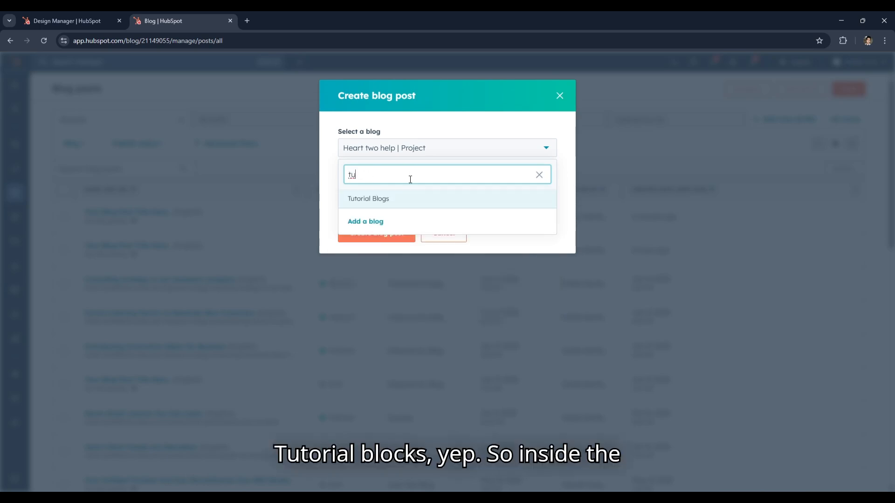
click(403, 200)
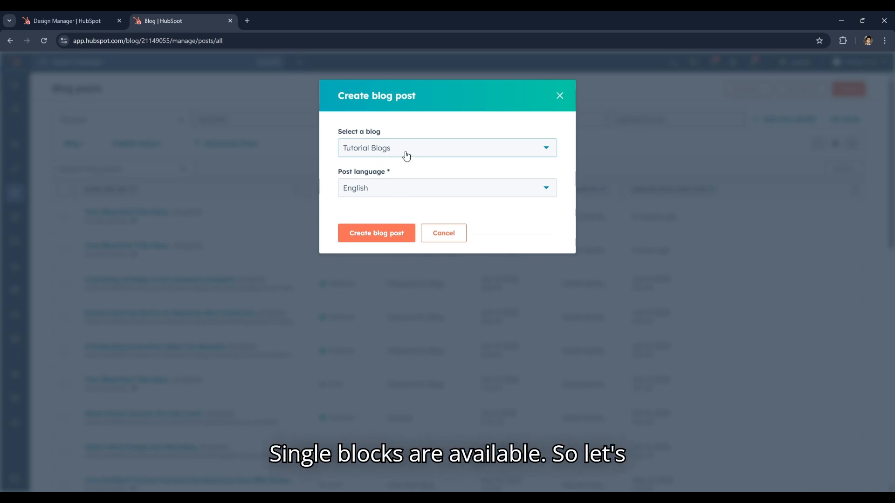
click(378, 232)
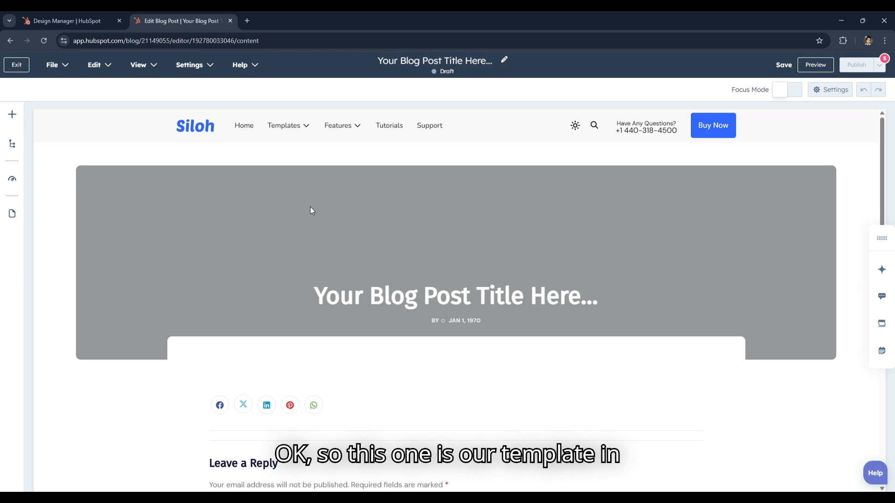
Replace the placeholder title in the blog post's banner with "Tutorial blog".
scroll(312, 210, down, 15)
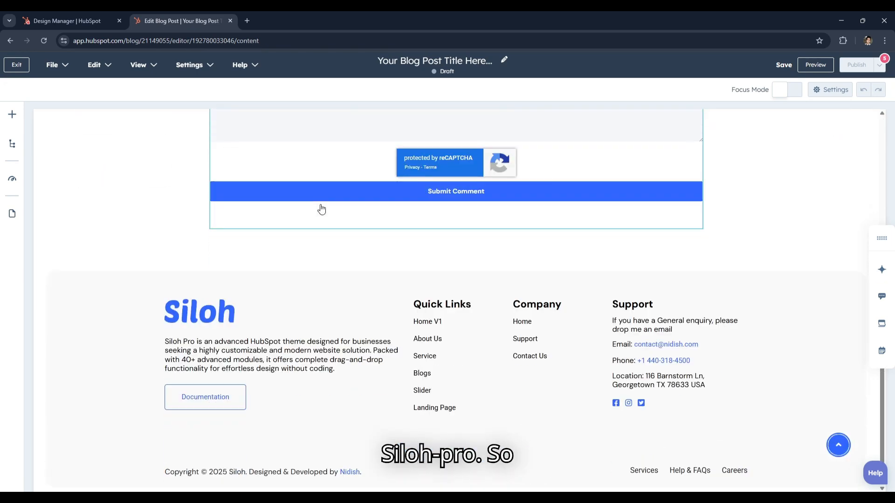
scroll(321, 209, up, 15)
click(445, 299)
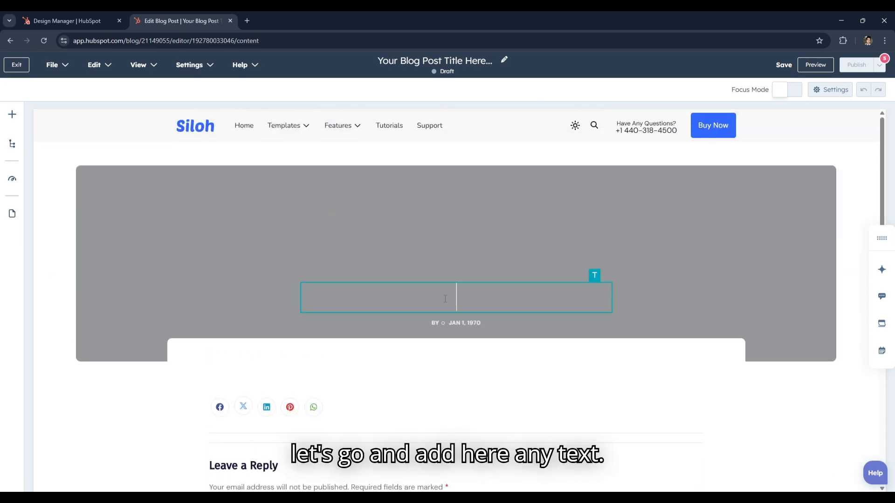
text(th)
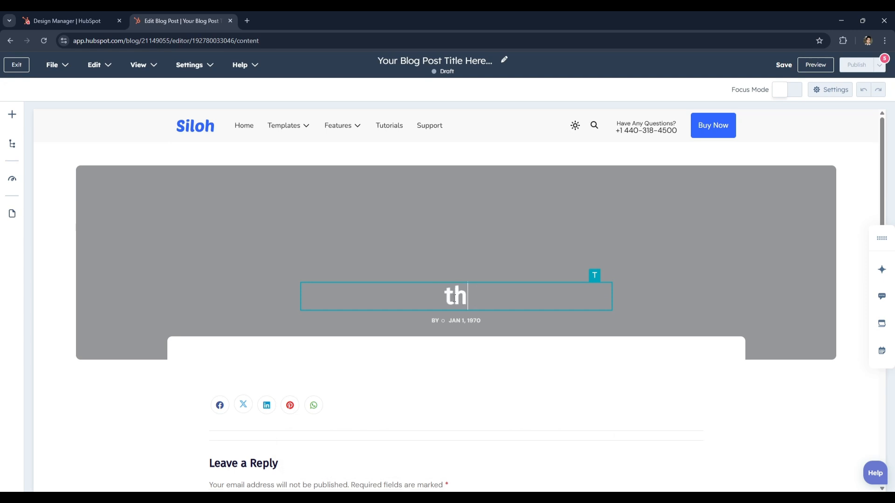
key(BackSpace)
key(BackSpace)
text(Bo)
key(BackSpace)
key(BackSpace)
text(Turo)
key(BackSpace)
key(BackSpace)
text(tor)
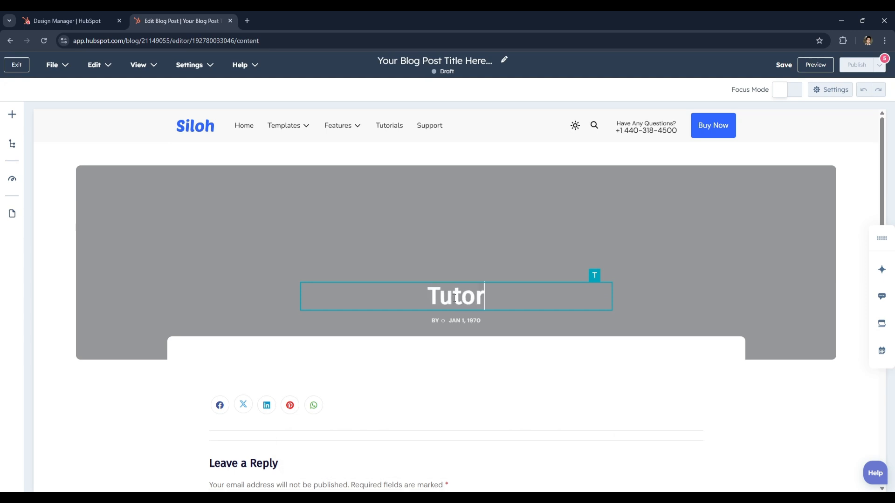
text(ial blog)
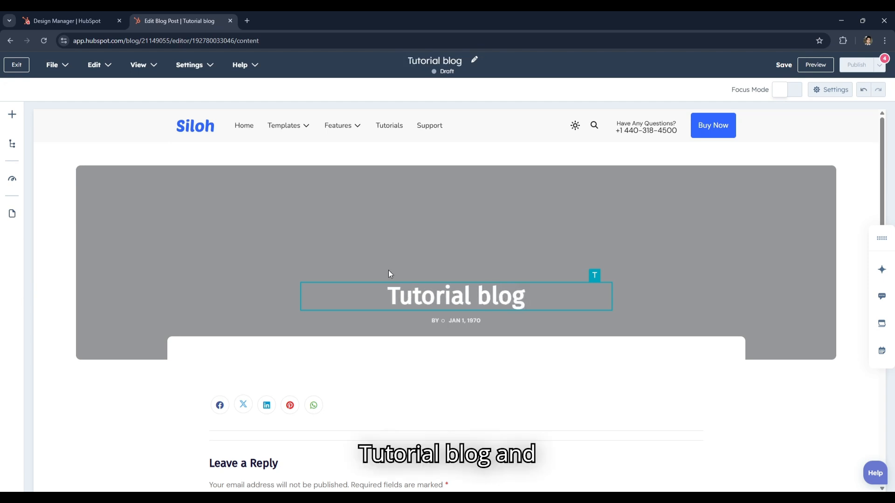
Examine the post's layout from the banner to the comment form and select the Blog Content module from its page contents.
scroll(390, 274, down, 6)
scroll(273, 290, down, 5)
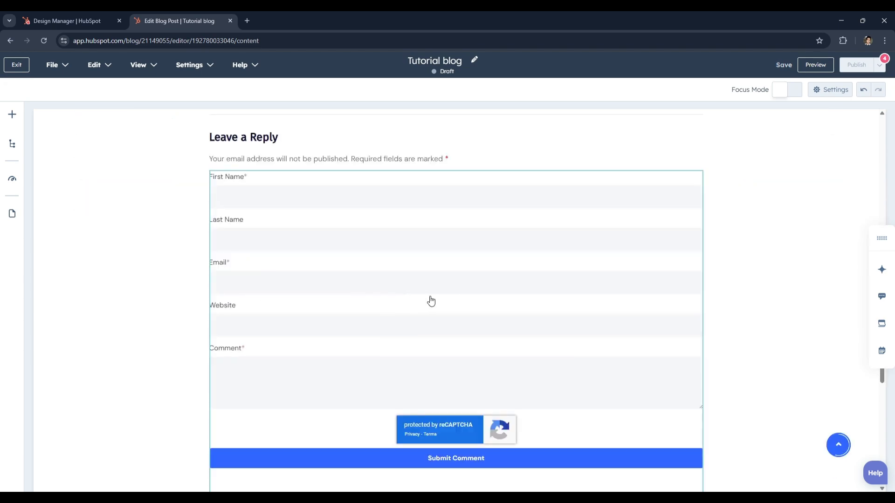
scroll(390, 326, up, 6)
scroll(306, 282, up, 3)
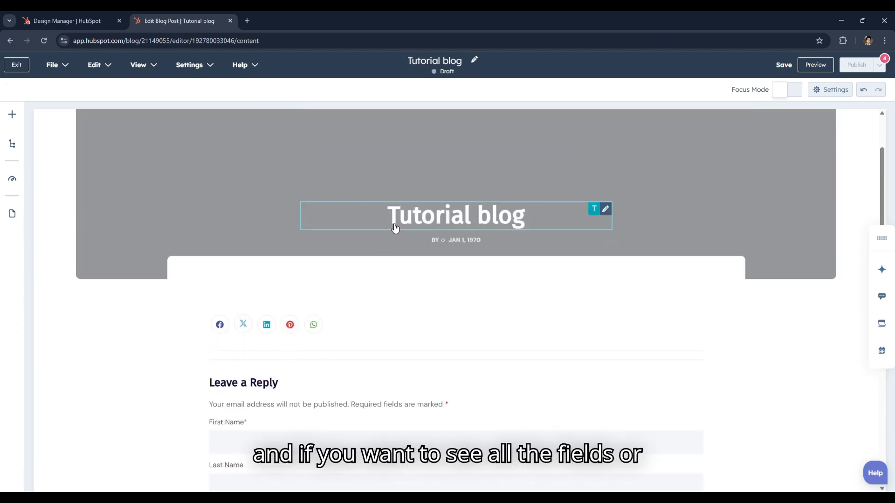
scroll(146, 236, down, 2)
scroll(145, 306, up, 3)
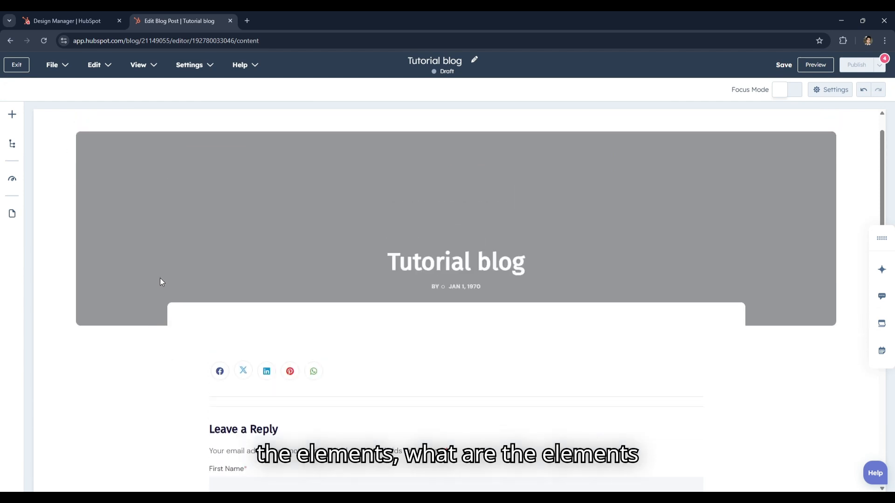
click(15, 146)
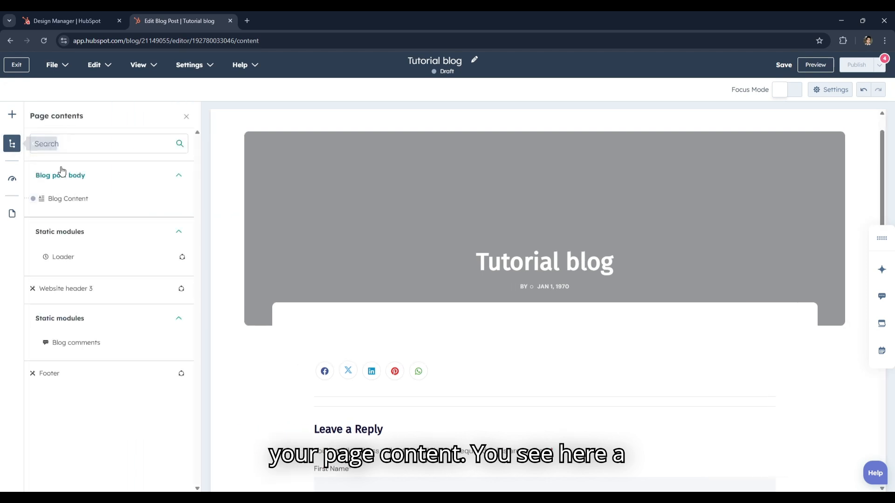
click(87, 205)
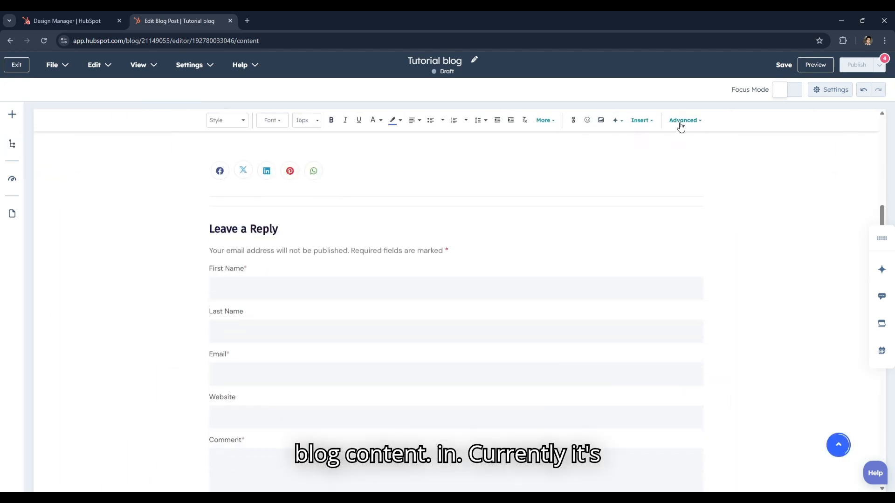
Enter "This is the Content part." as the source code of the blog content, save it and review the post down to the comment form.
click(681, 123)
click(684, 149)
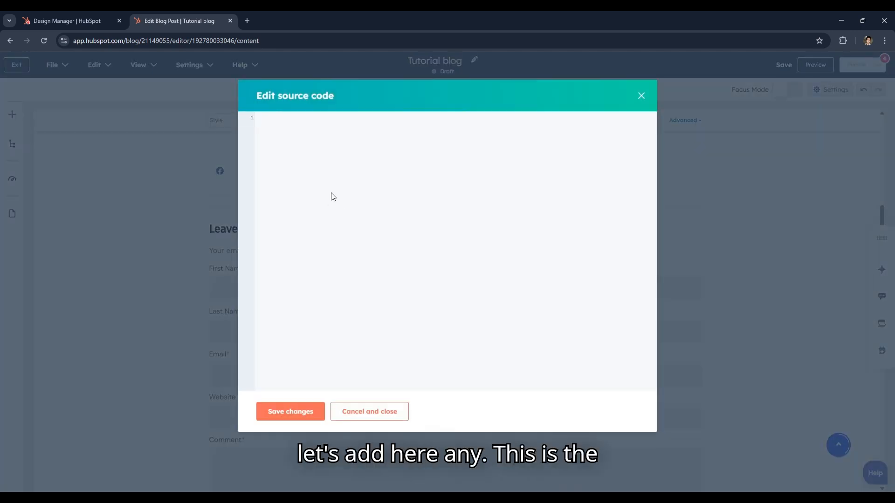
text(This is the Conte)
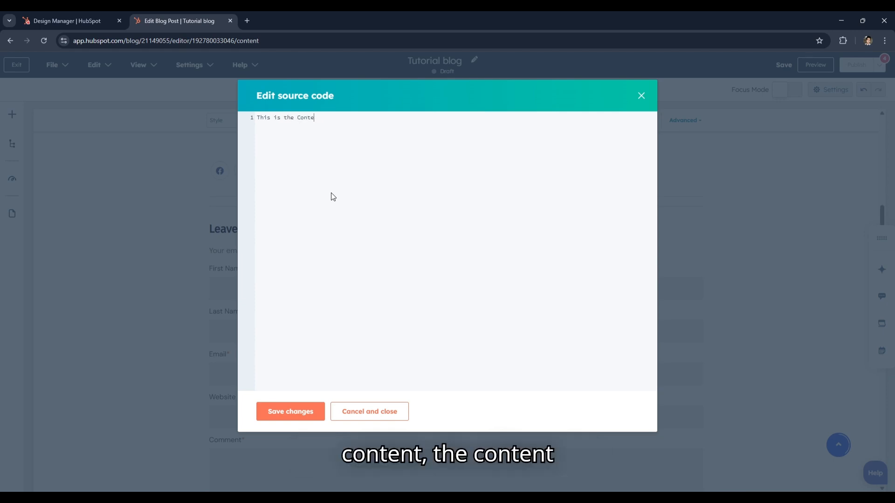
text(nt part)
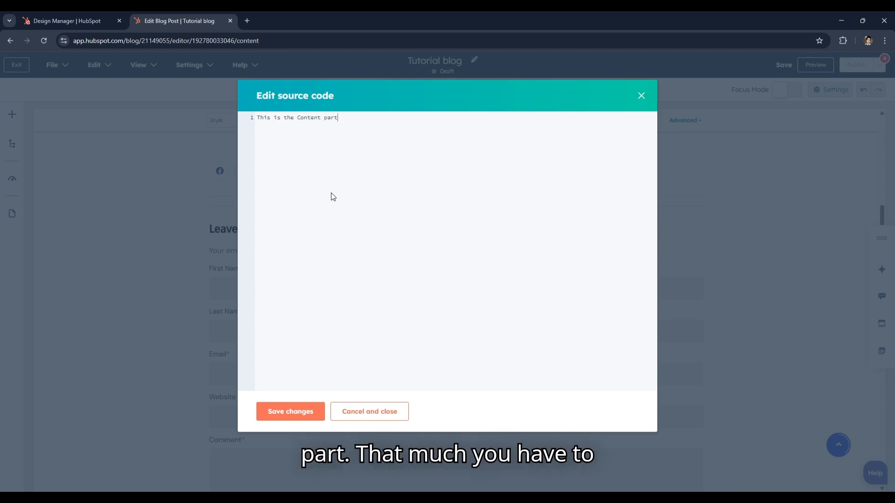
text(.)
click(290, 411)
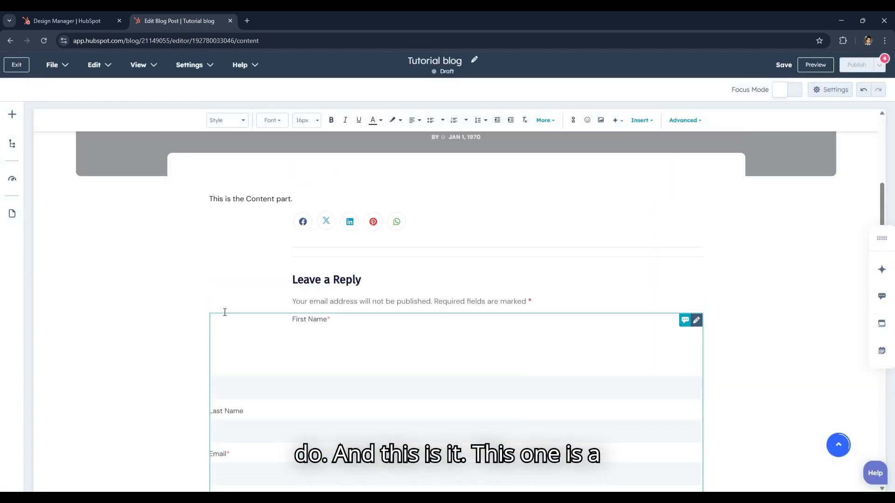
scroll(346, 336, down, 8)
scroll(382, 359, up, 9)
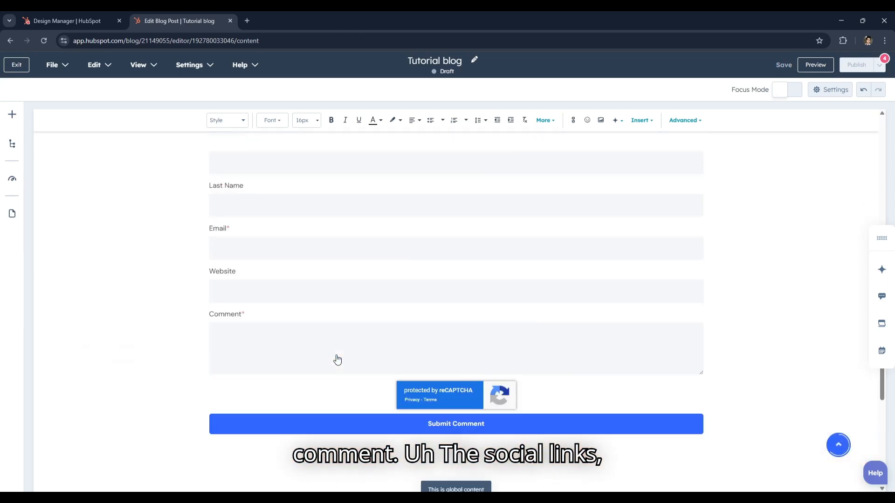
Examine the social links below the post's content and review the modules listed in its page contents.
scroll(338, 360, up, 3)
scroll(338, 404, down, 2)
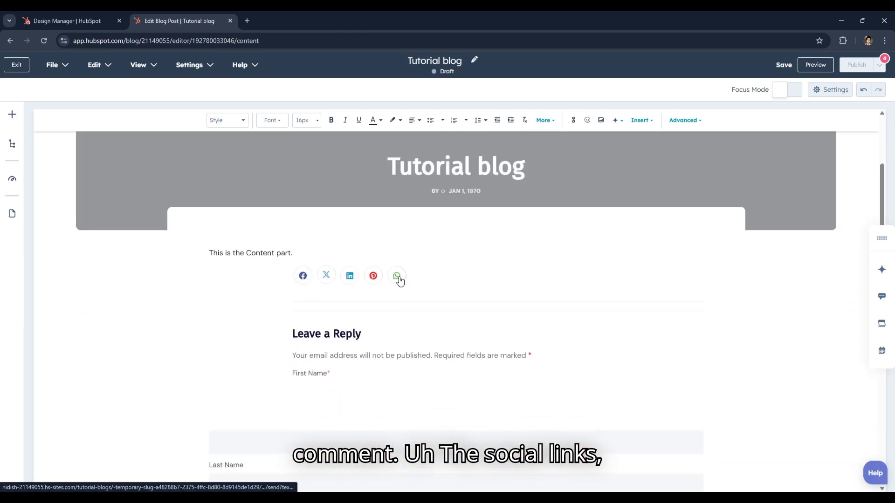
click(12, 143)
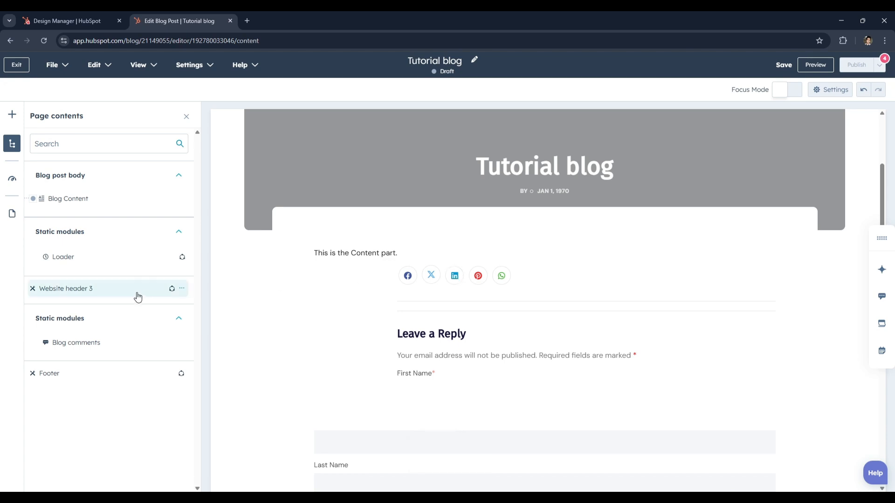
scroll(485, 277, up, 3)
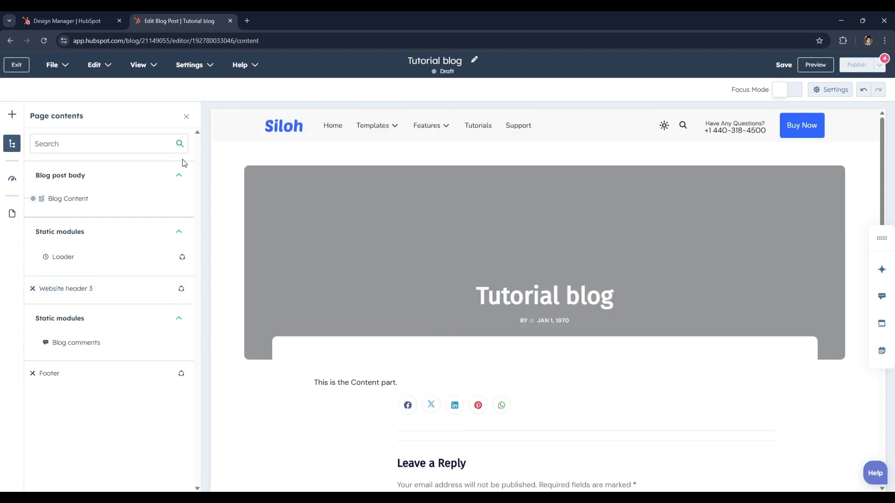
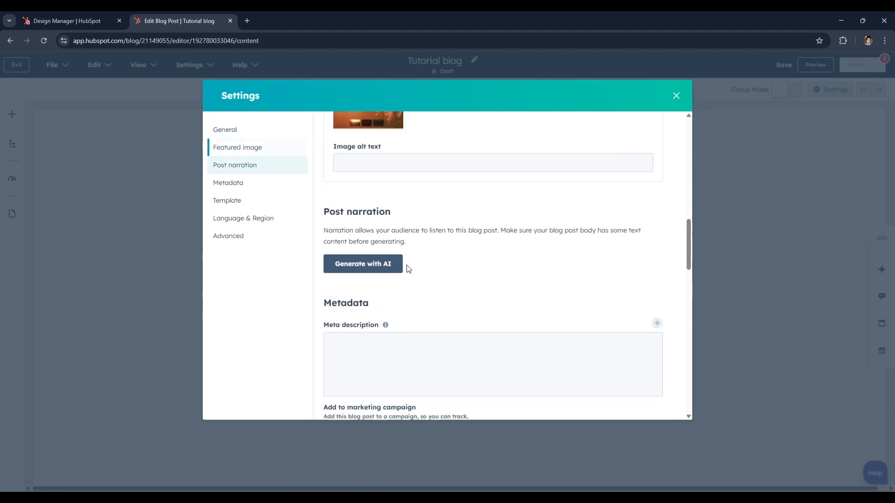
Enter "Image" as the alt text of the post's featured image.
scroll(409, 252, up, 2)
click(407, 232)
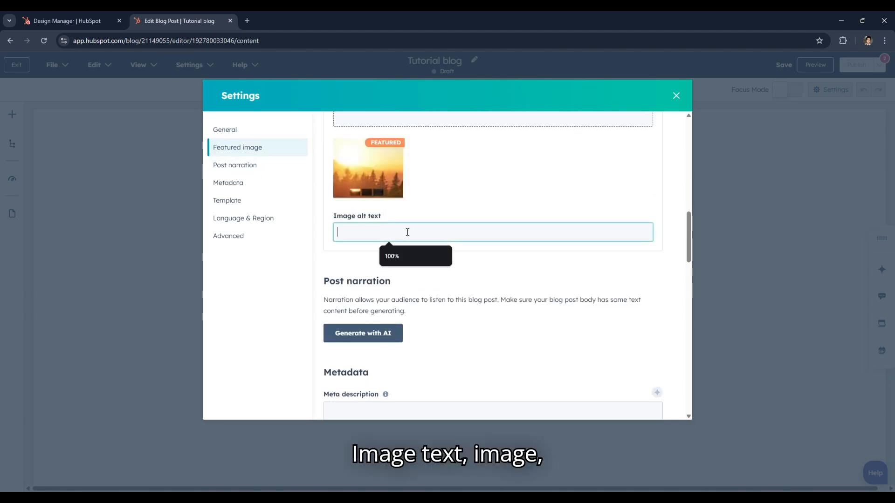
text(Image)
scroll(407, 232, down, 5)
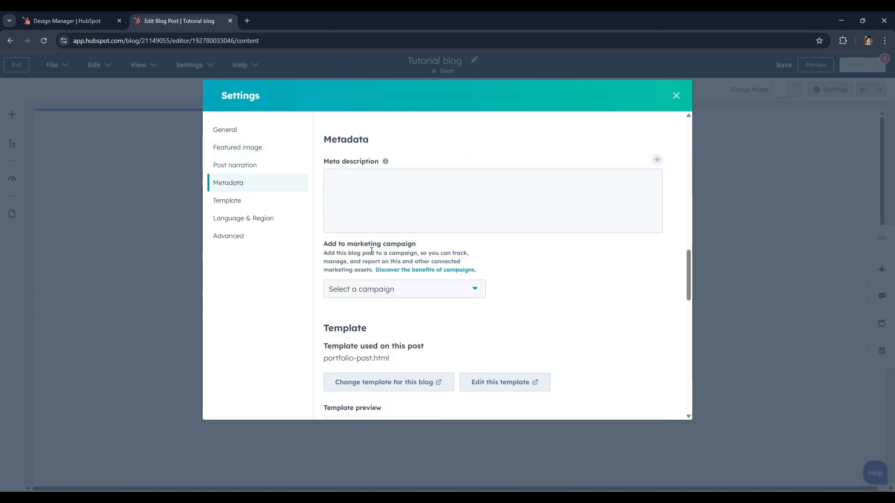
Enter "Blogs for tutorial." as the post's meta description and close the post settings.
click(380, 197)
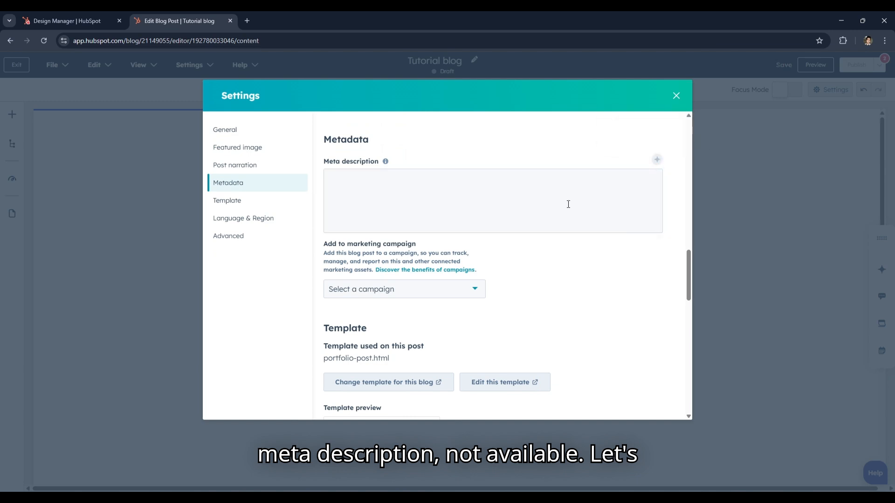
scroll(463, 246, up, 1)
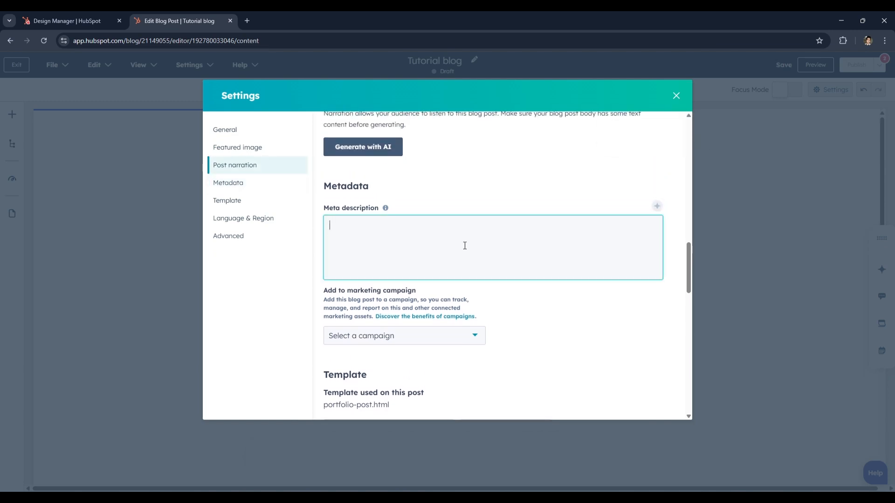
text(Blog)
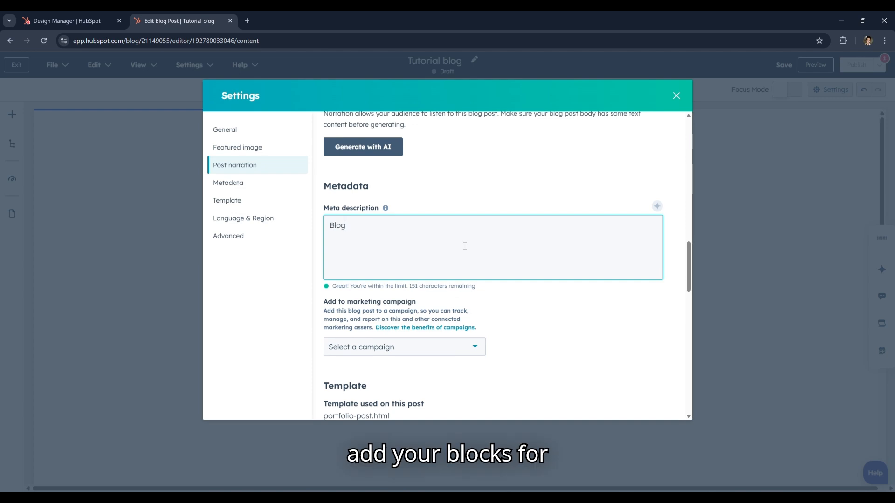
text(s for tur)
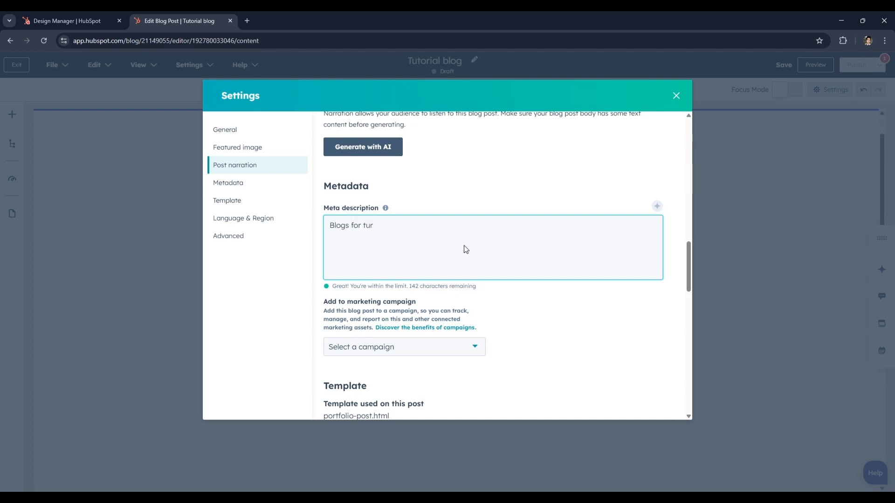
key(BackSpace)
text(torial)
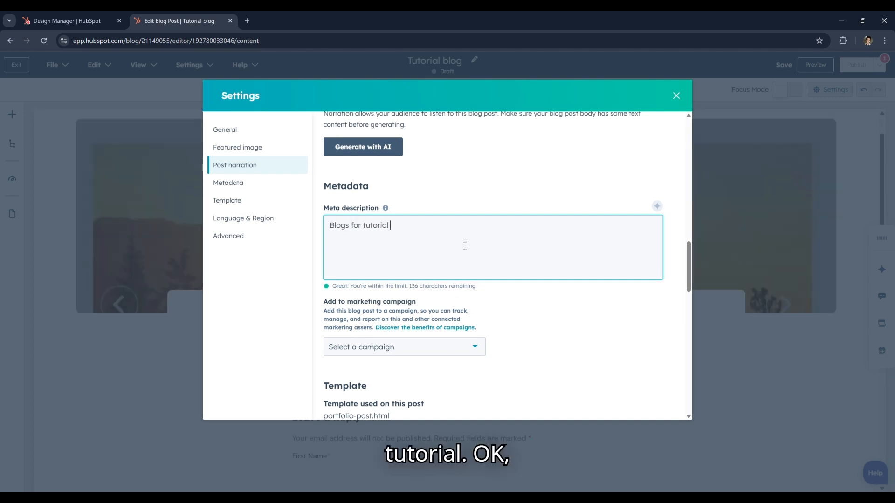
key(BackSpace)
scroll(464, 246, up, 15)
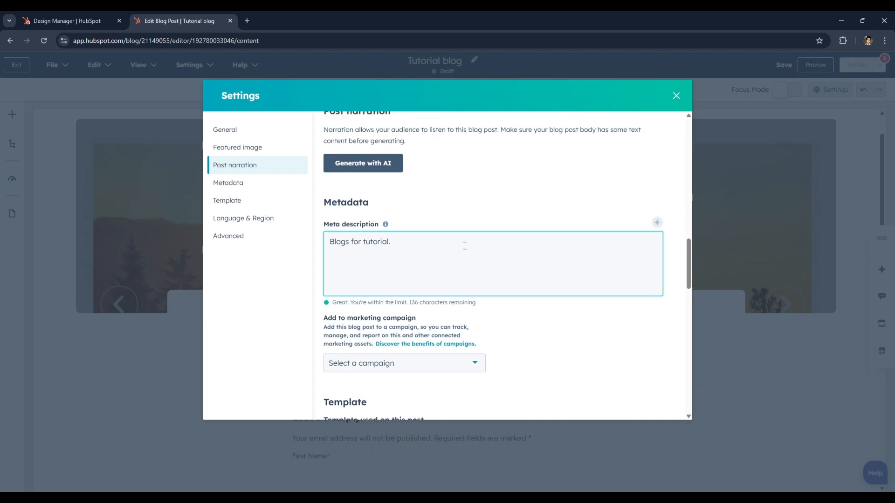
click(678, 95)
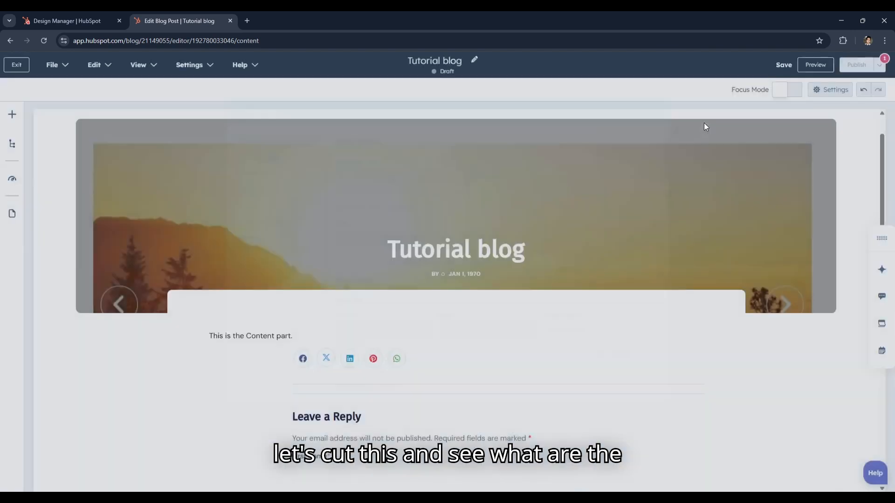
Check what is still required for publishing and set the post's author to Admin.
mouse_move(854, 63)
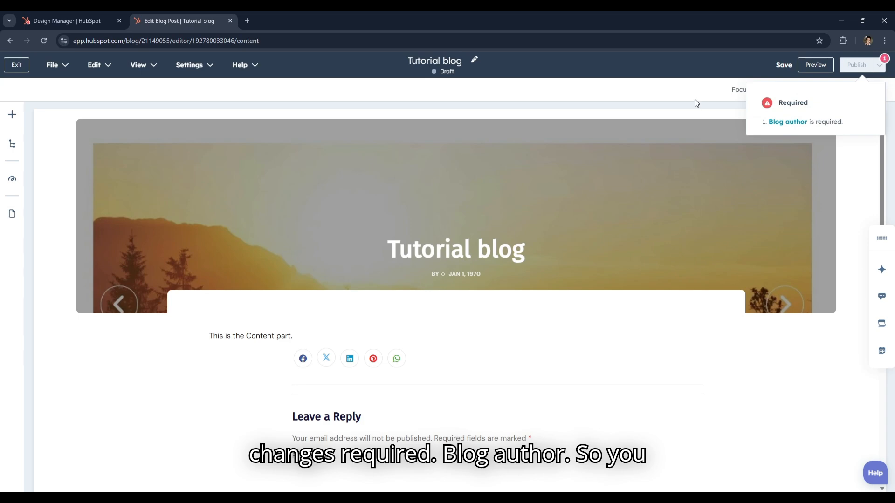
click(820, 90)
scroll(399, 265, down, 2)
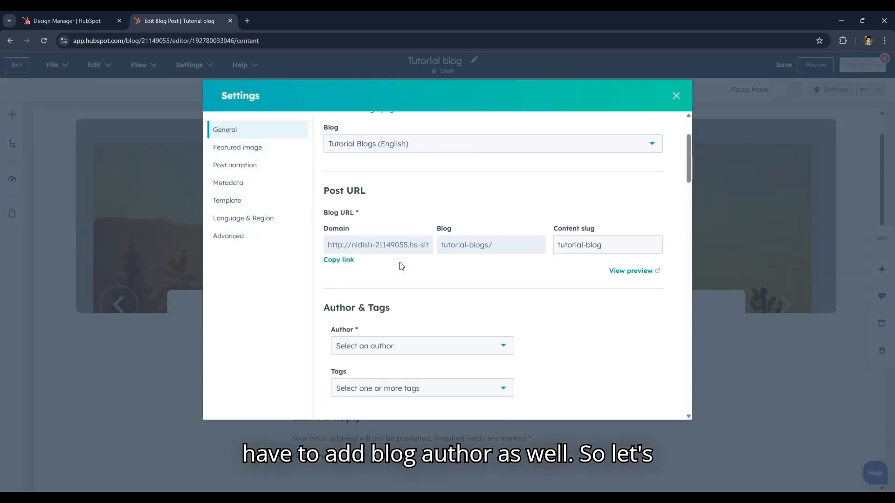
scroll(399, 266, down, 3)
scroll(392, 303, up, 2)
click(391, 302)
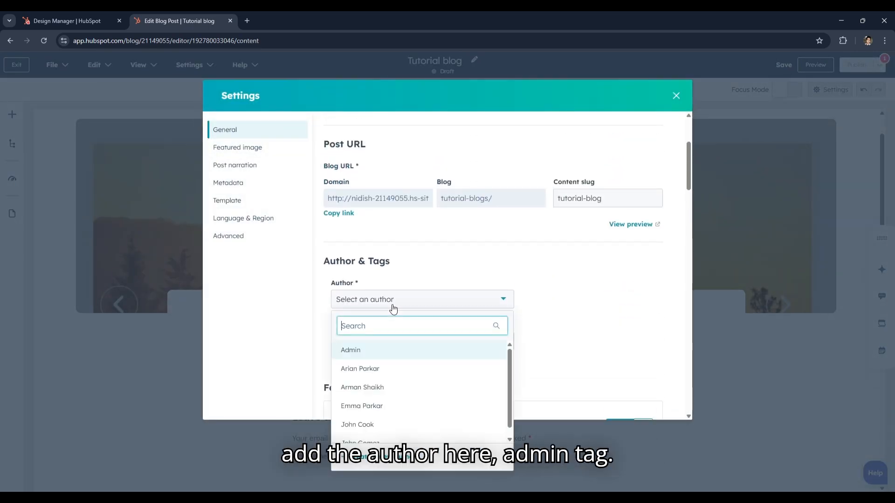
click(402, 350)
Add the Adventure tag to the post and close the post settings.
click(455, 343)
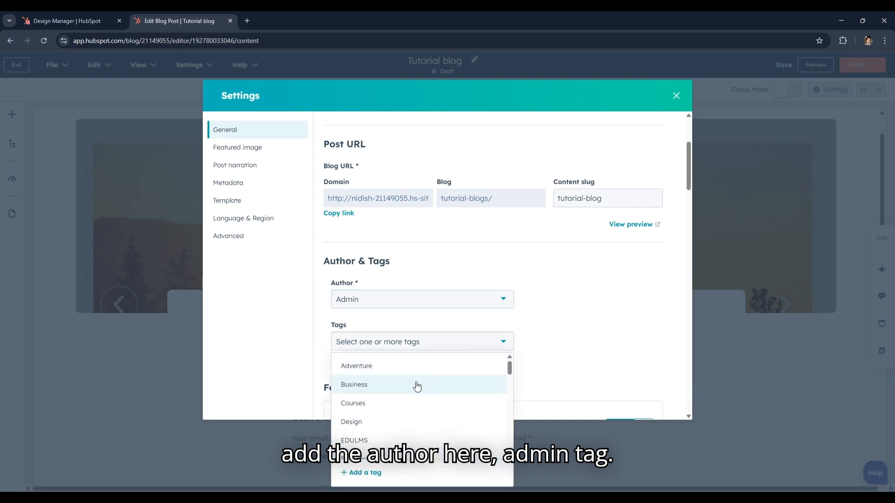
scroll(390, 371, down, 1)
scroll(390, 371, up, 1)
click(374, 368)
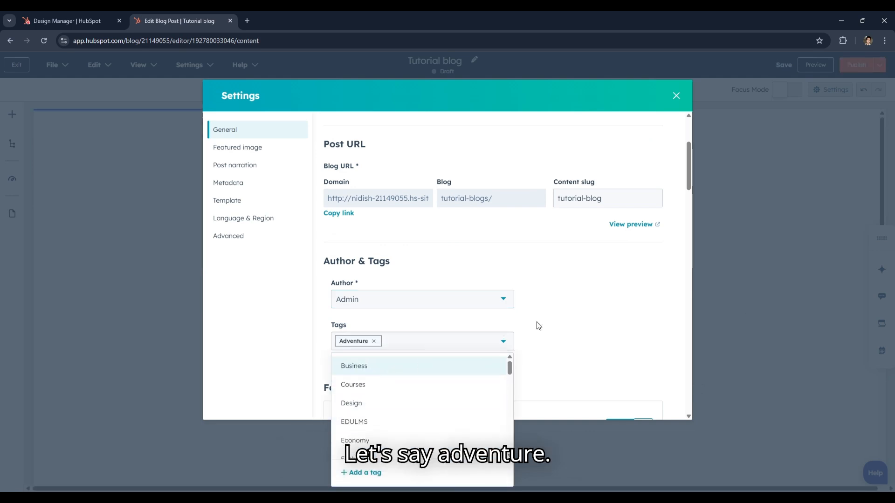
click(540, 323)
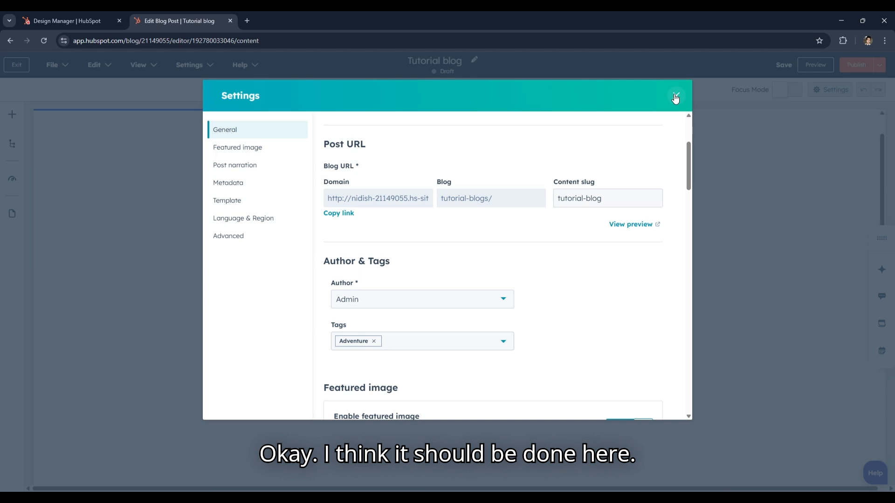
click(676, 97)
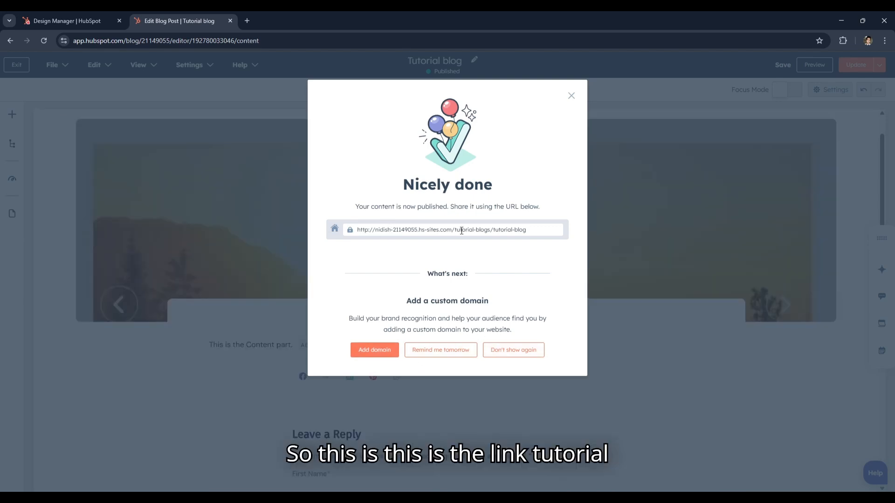
Copy the published post's URL and open it in a new browser tab.
drag(535, 230, 384, 228)
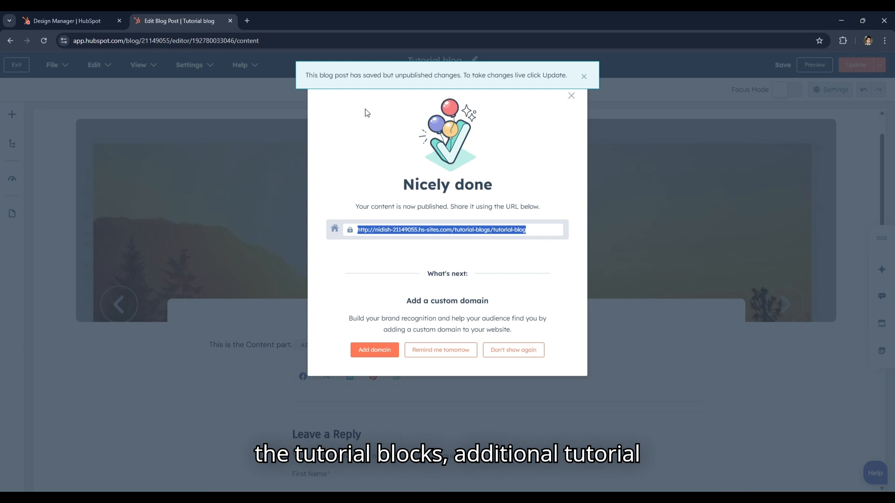
click(246, 22)
text(http://nidish-21149055.hs-sites.com/tutorial-blogs/tutorial-blog)
key(Return)
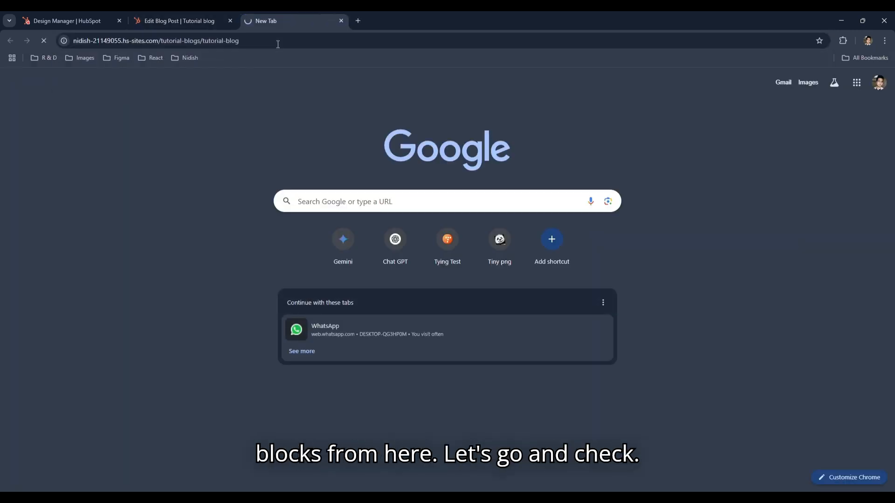
Return to the post editor and dismiss the publishing confirmation and the unpublished-changes notice.
click(135, 16)
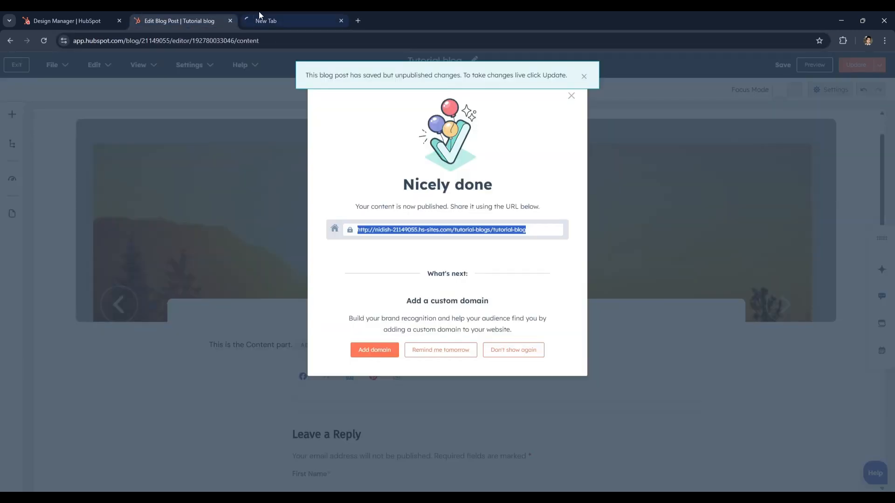
click(571, 95)
click(584, 76)
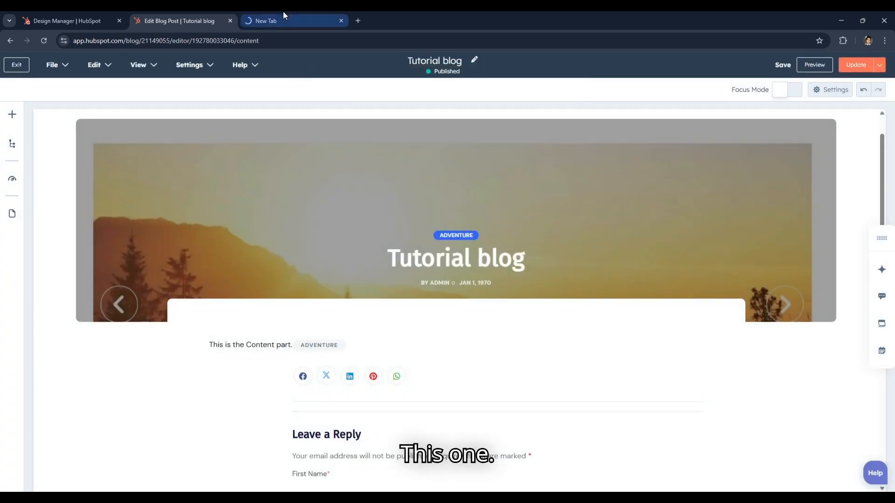
Compare the live post with its editor version from the banner down to the comment form.
click(284, 19)
click(215, 19)
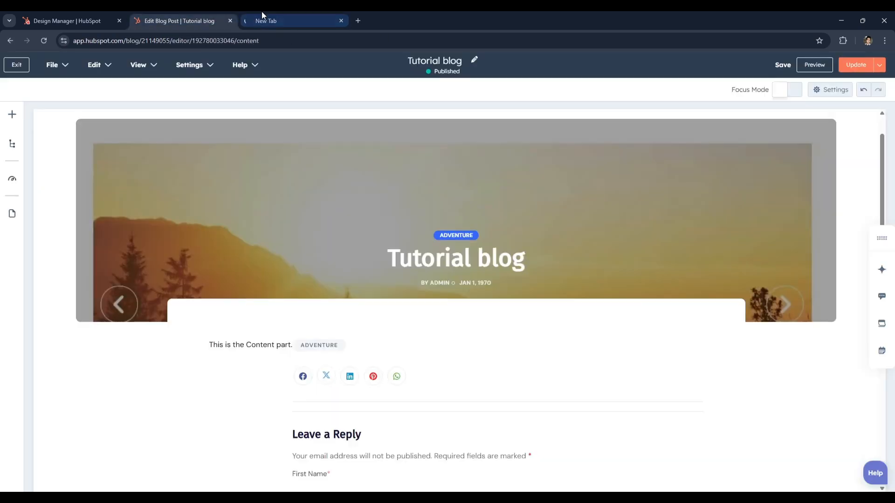
click(262, 16)
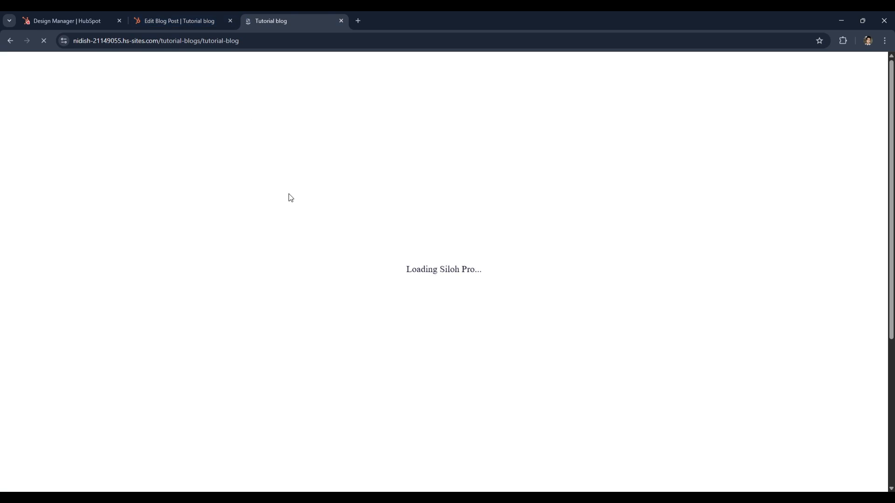
click(195, 14)
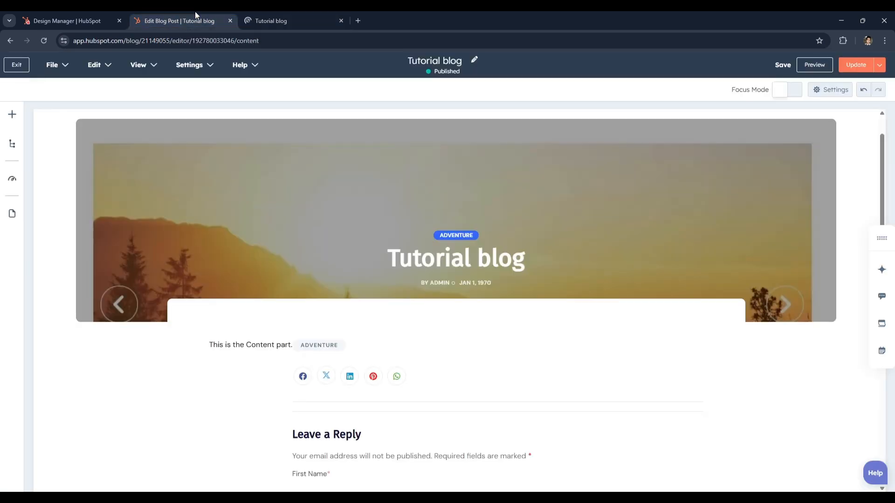
scroll(252, 204, down, 10)
scroll(255, 206, up, 10)
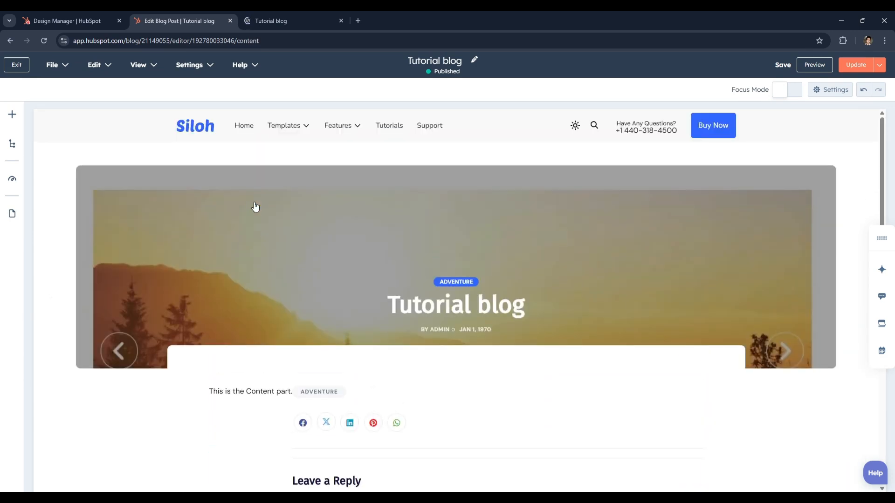
click(280, 21)
scroll(278, 200, down, 4)
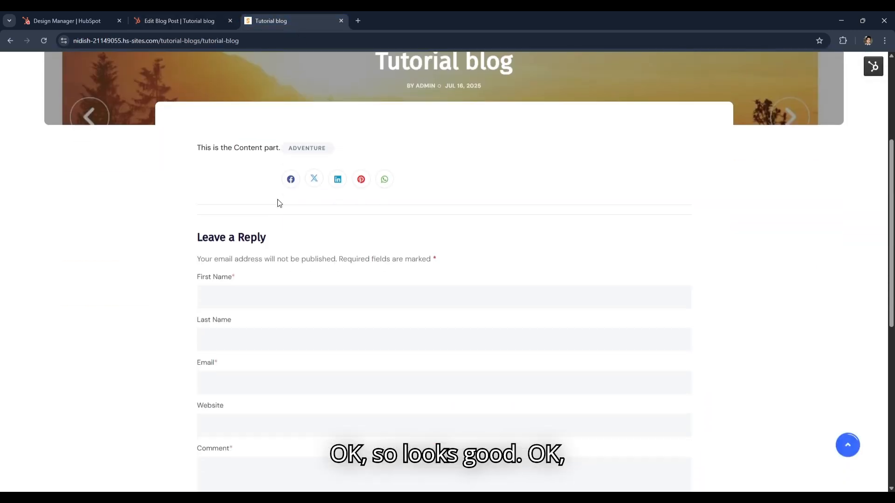
scroll(278, 202, down, 5)
scroll(275, 202, up, 7)
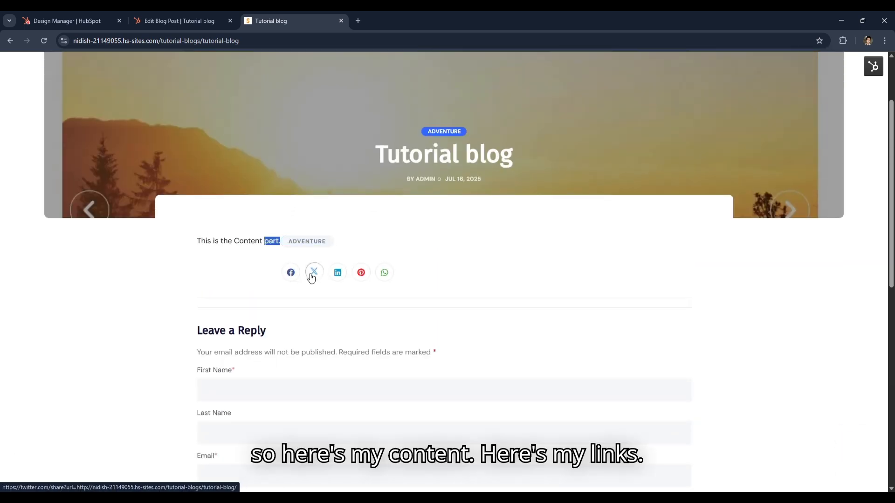
Test the live post's Facebook share link, view the post draft it prepares and close the Facebook page.
click(292, 274)
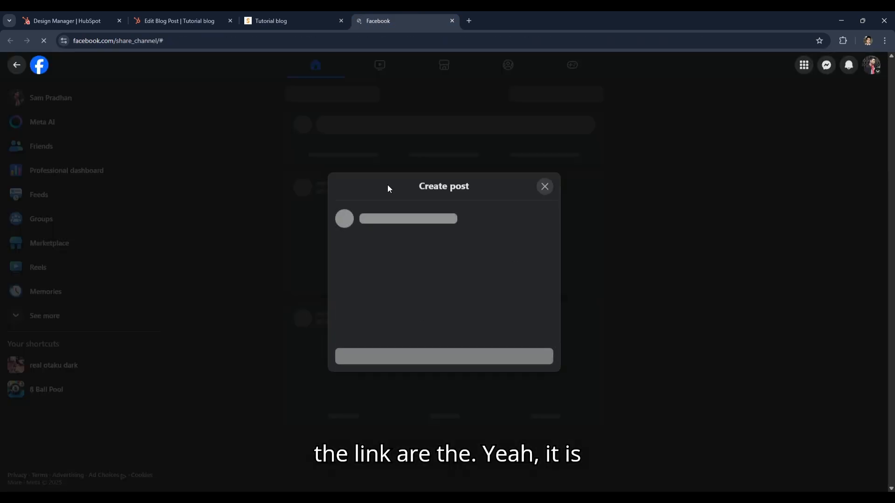
click(274, 22)
click(451, 14)
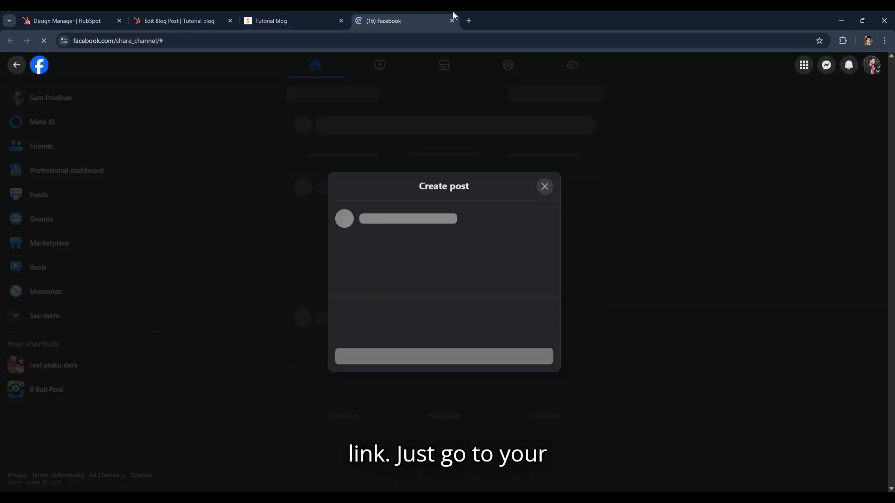
click(270, 13)
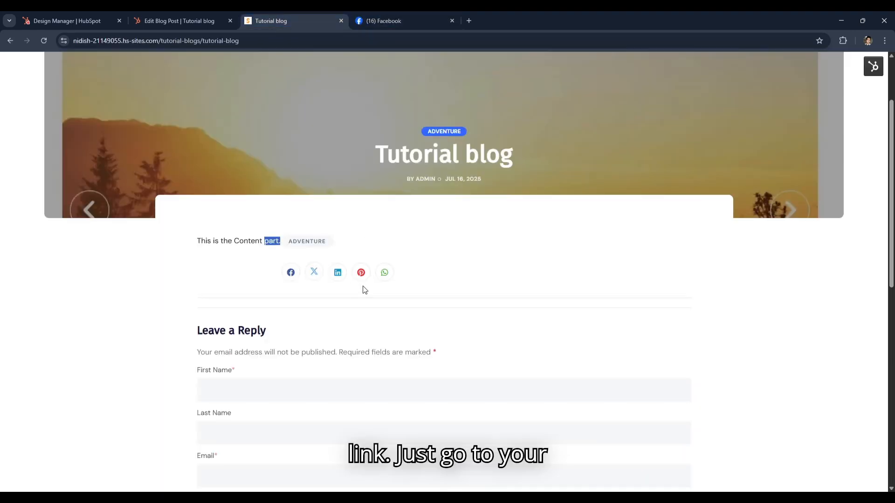
click(424, 14)
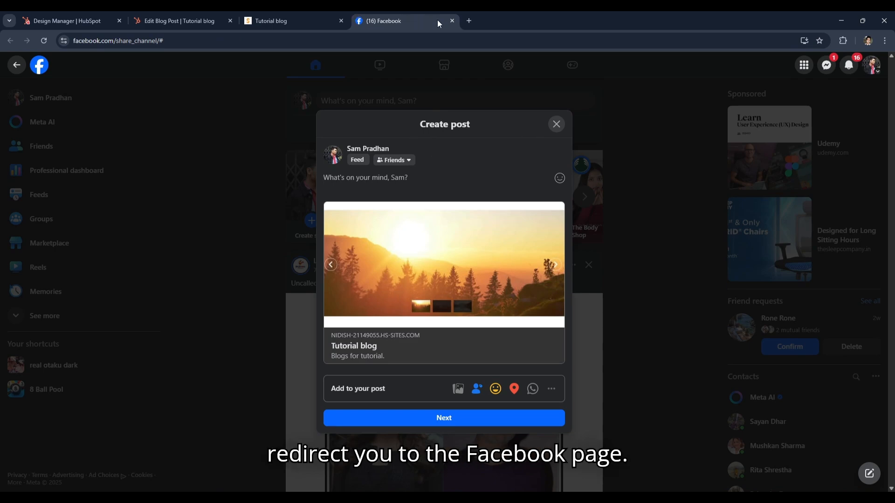
click(452, 20)
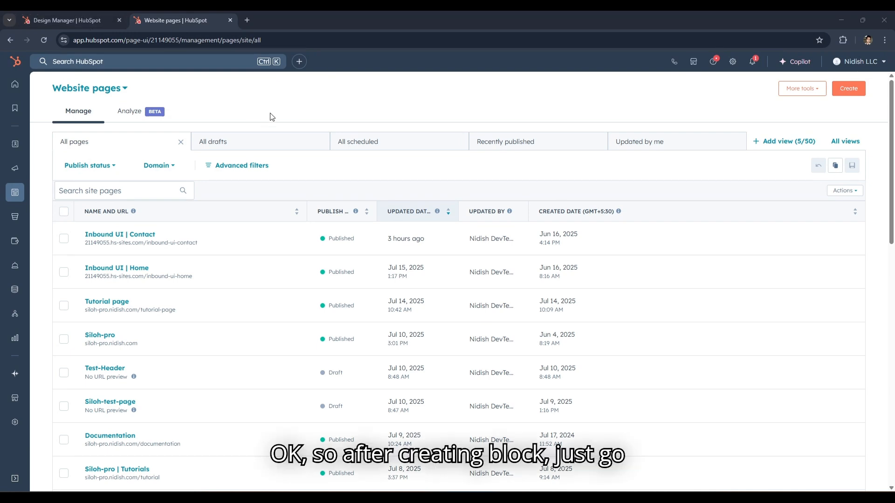
Open the blog posts list, view the published Tutorial blog post live and look through the page.
mouse_move(15, 191)
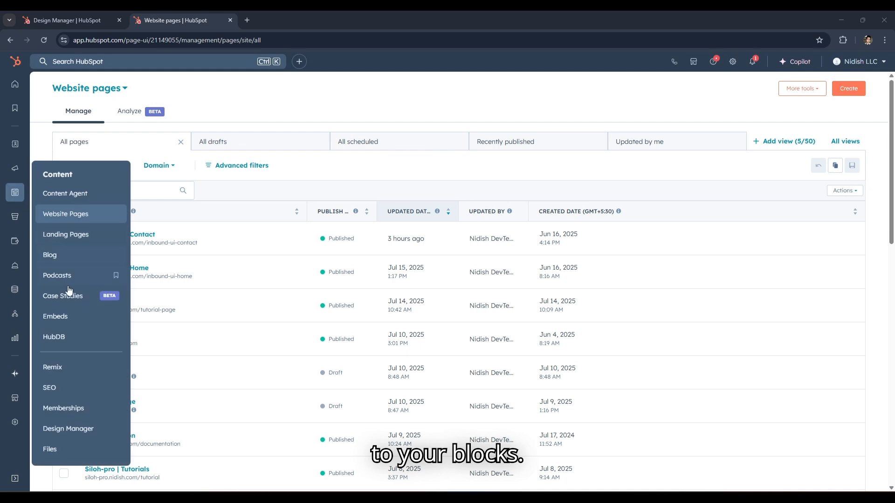
click(68, 257)
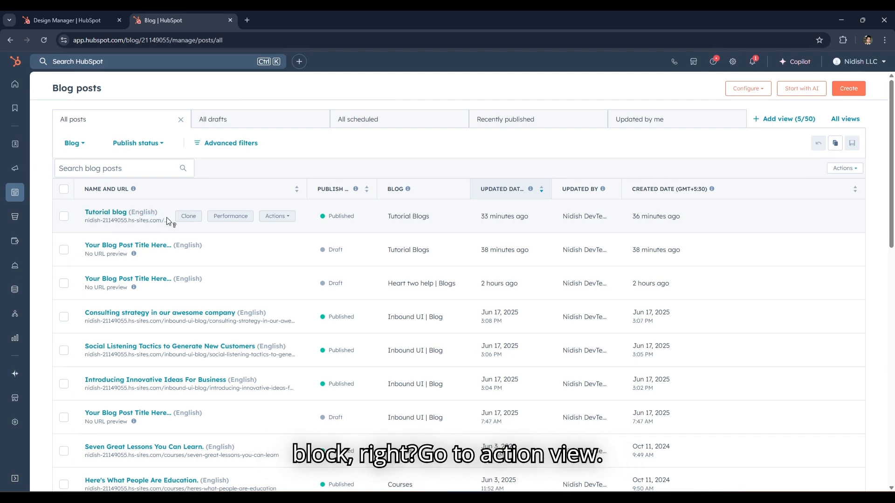
click(272, 217)
click(276, 236)
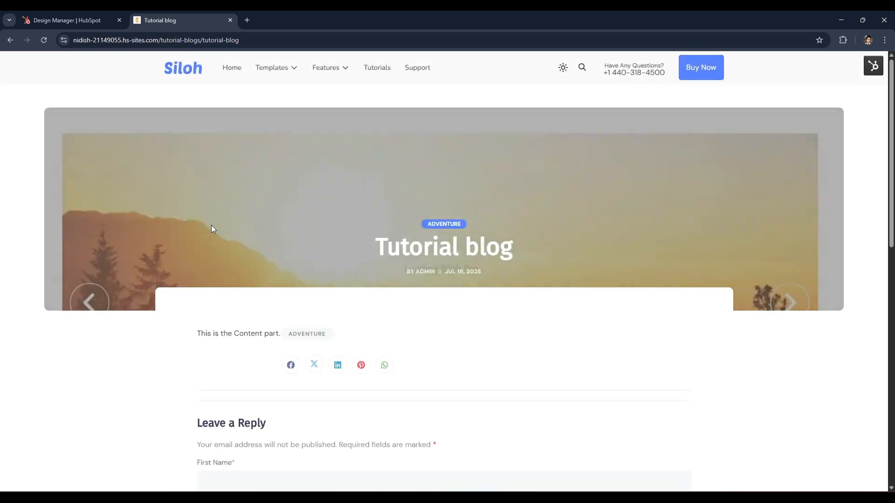
scroll(279, 224, down, 5)
scroll(300, 221, down, 6)
scroll(294, 218, up, 11)
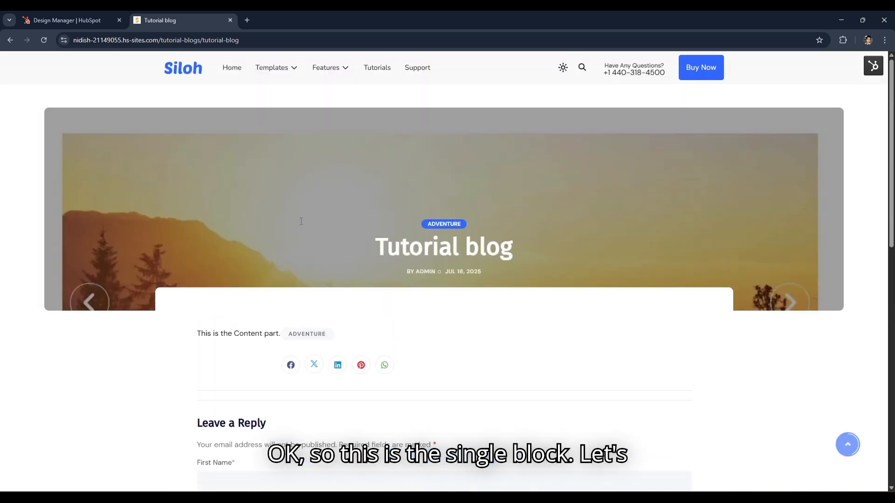
Return to the blog posts list and open the template options in the blog settings.
key(alt+Left)
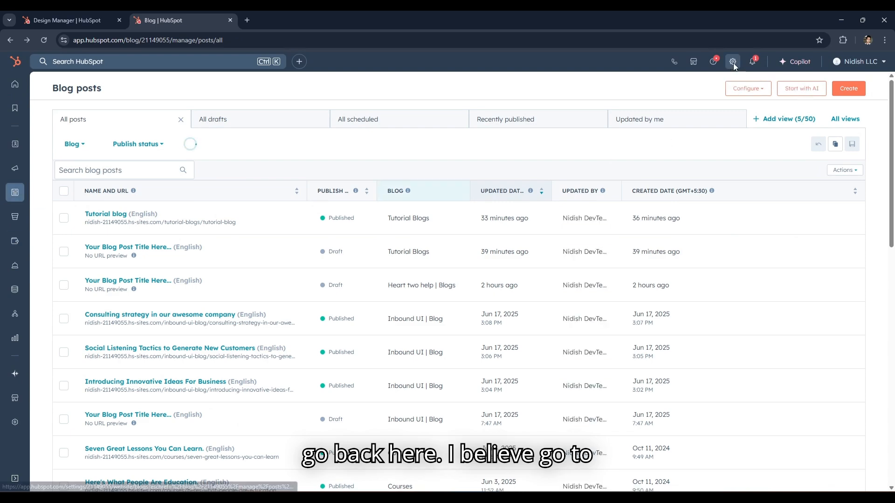
click(733, 61)
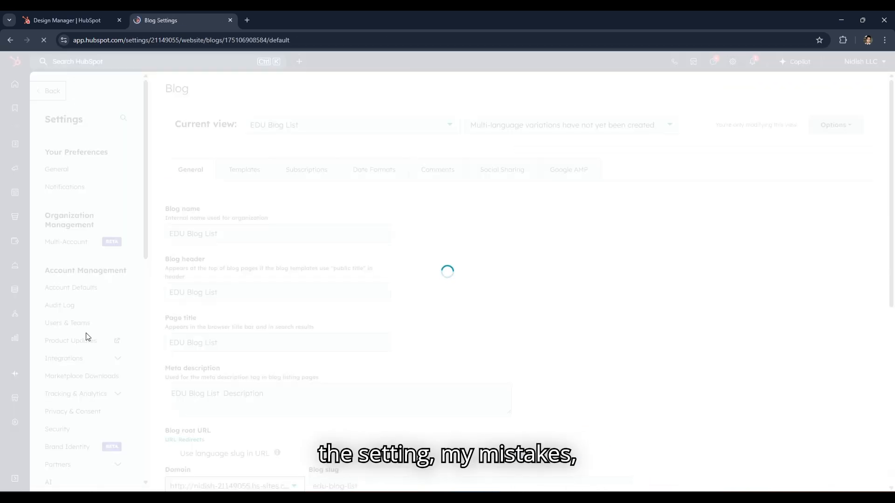
scroll(85, 339, down, 10)
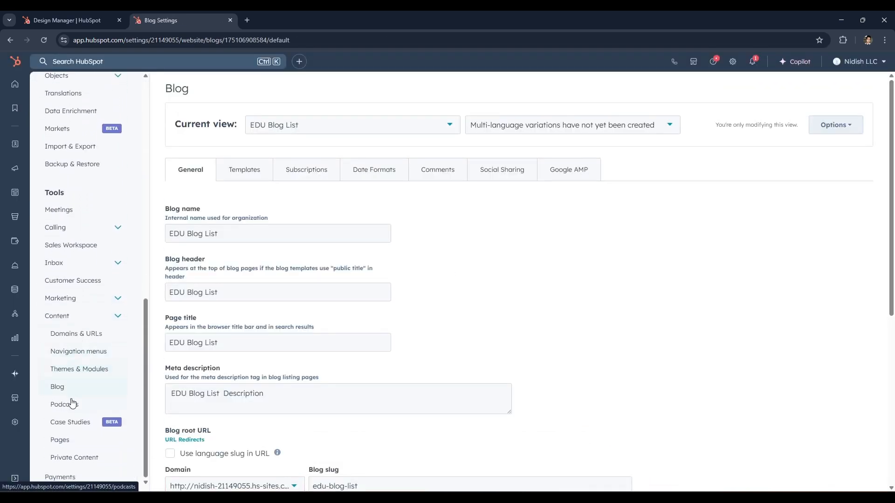
click(65, 387)
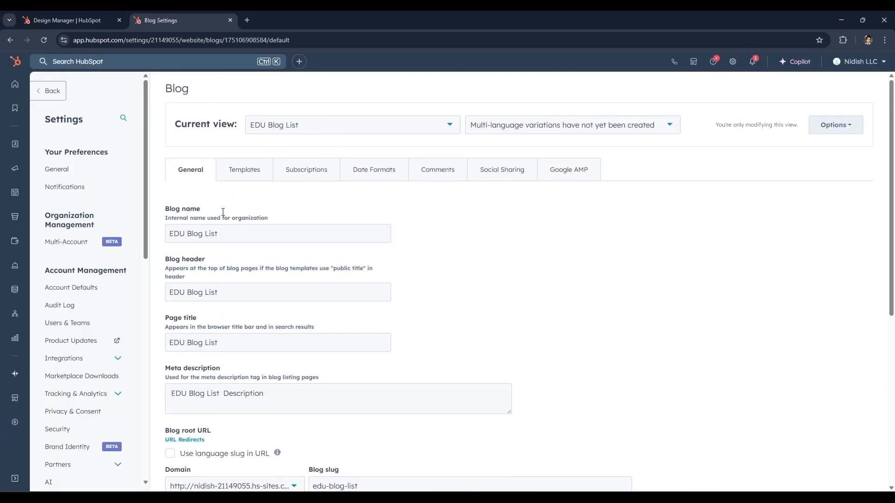
click(240, 175)
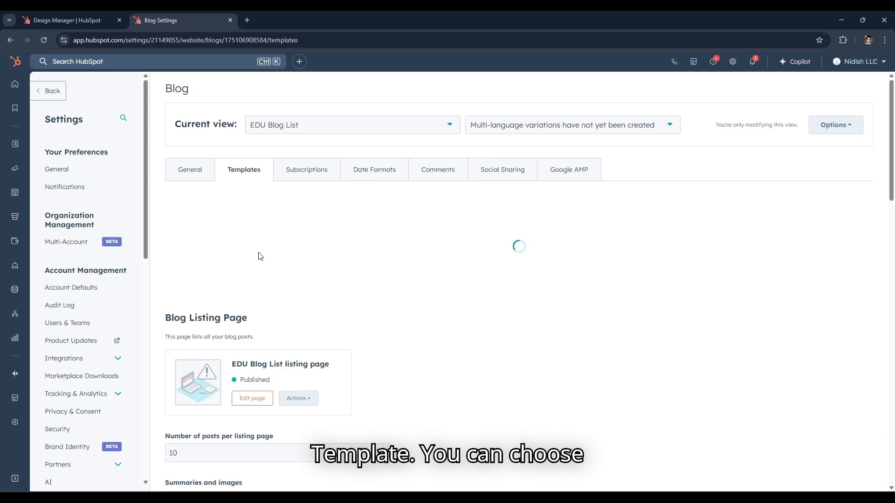
scroll(260, 258, down, 5)
scroll(254, 252, up, 5)
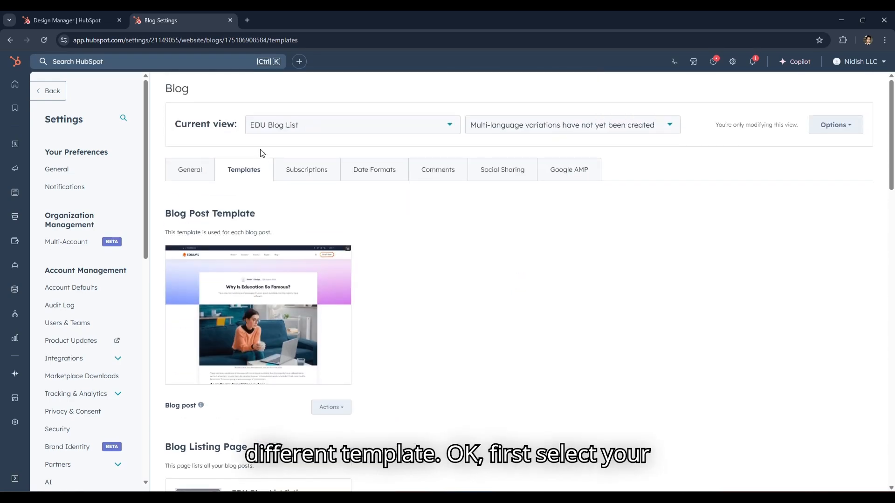
Find Tutorial Blogs in the blog selector and make it the current view of the blog settings.
click(281, 126)
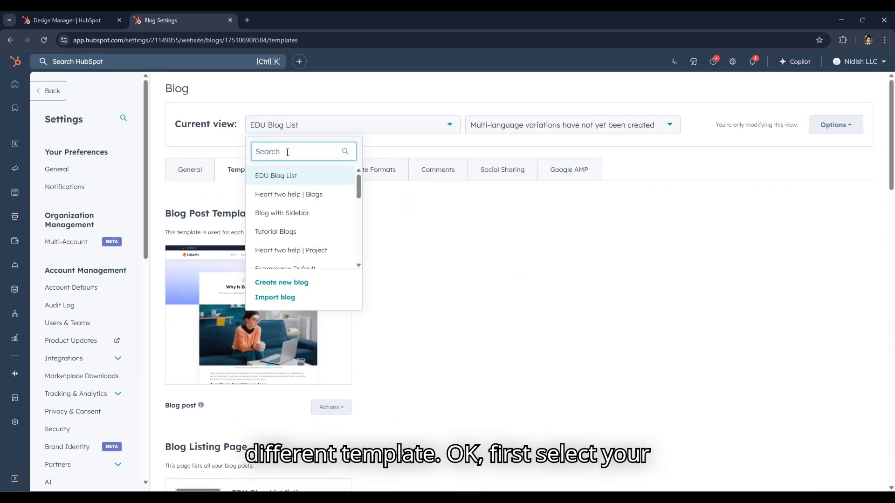
scroll(299, 215, down, 1)
scroll(299, 216, down, 3)
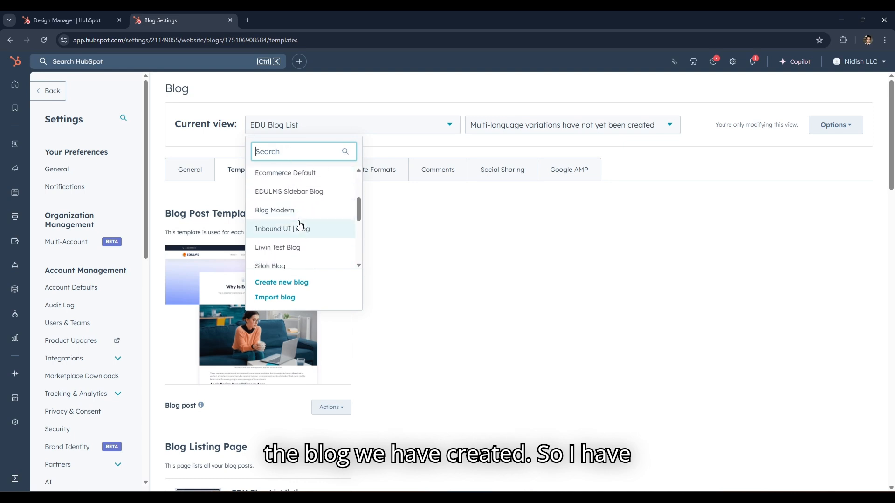
text(tu)
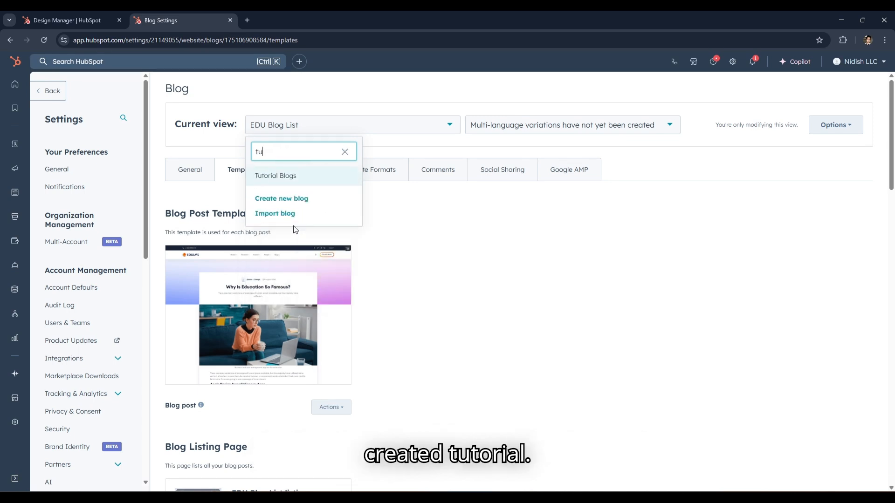
click(282, 181)
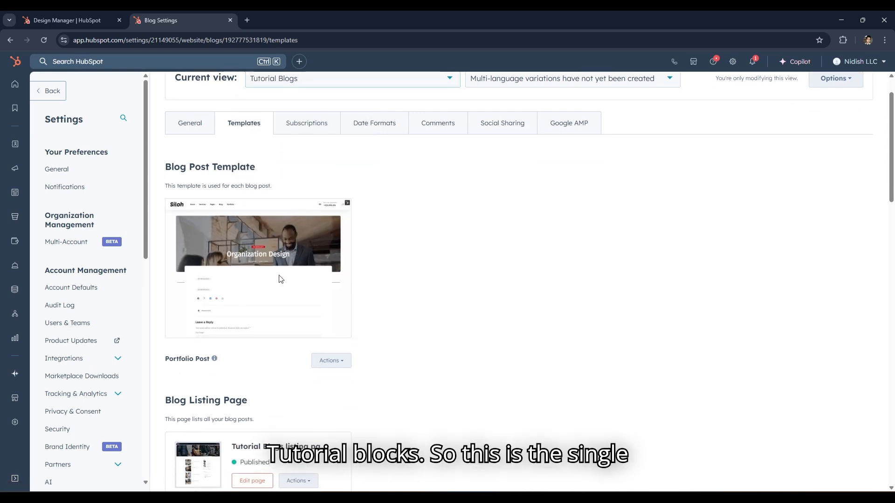
Preview the Tutorial Blogs listing page, open the preview in a separate tab and return to the page's editor.
scroll(275, 261, down, 3)
scroll(229, 270, down, 3)
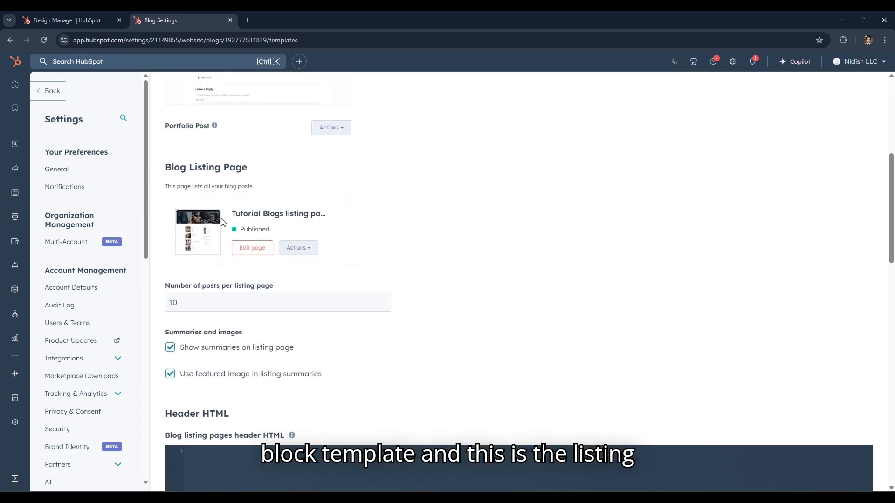
click(303, 249)
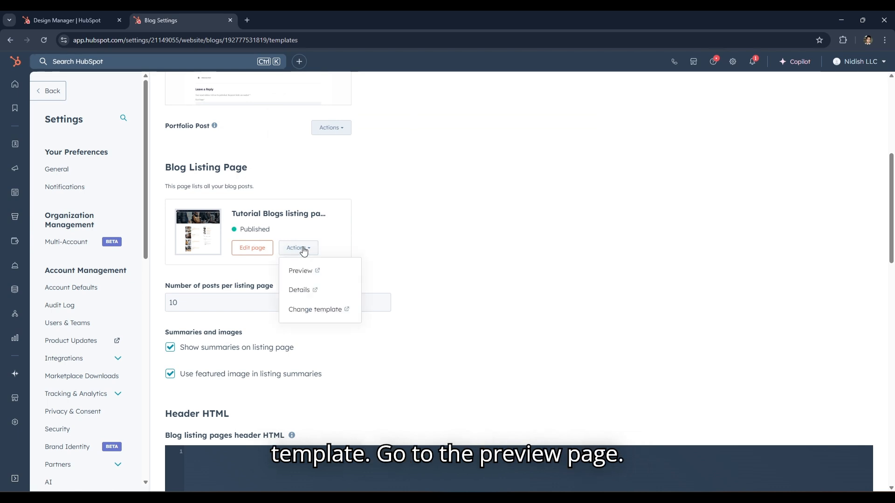
click(338, 267)
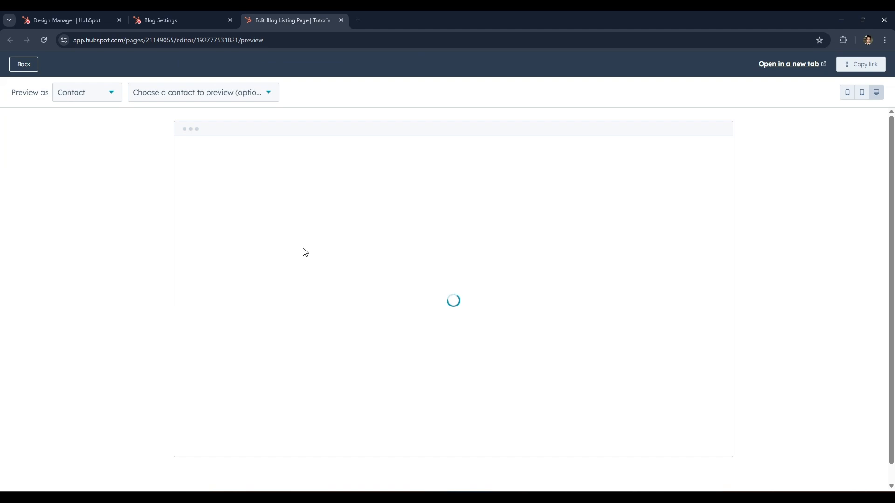
click(783, 64)
click(294, 20)
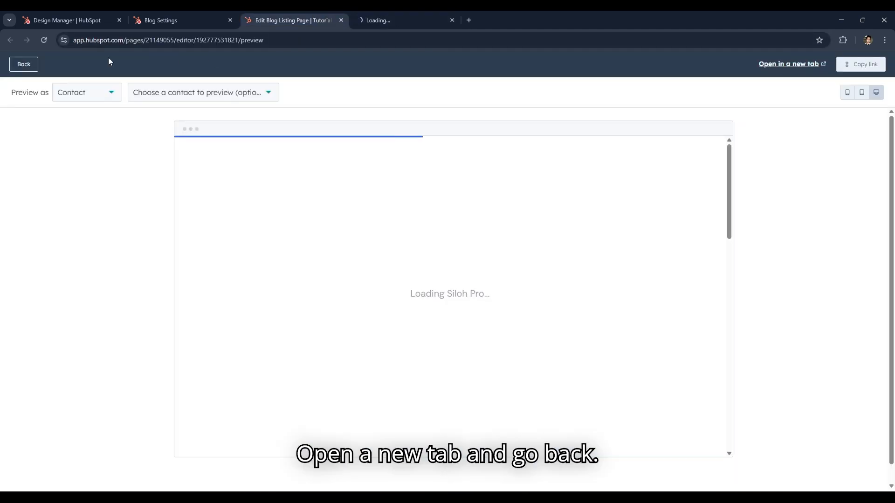
click(24, 64)
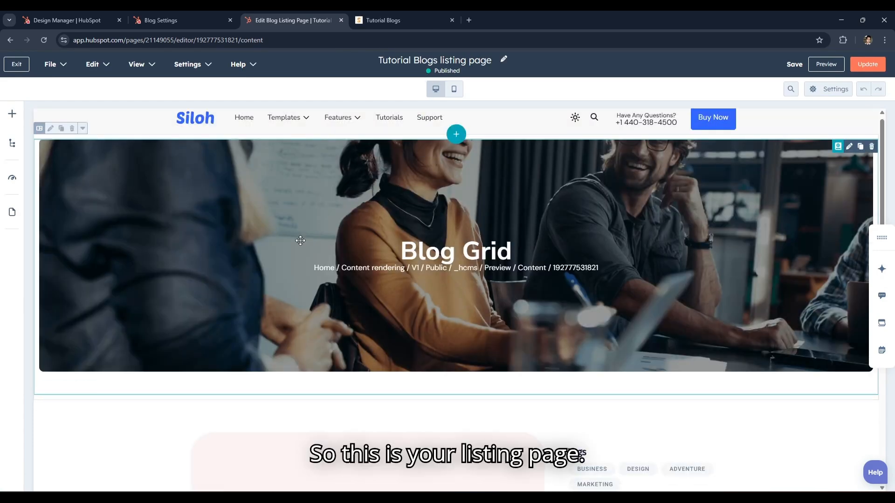
Look through the listing page in the editor and view the settings of its Blog Grid banner module.
scroll(300, 241, down, 8)
scroll(377, 260, up, 5)
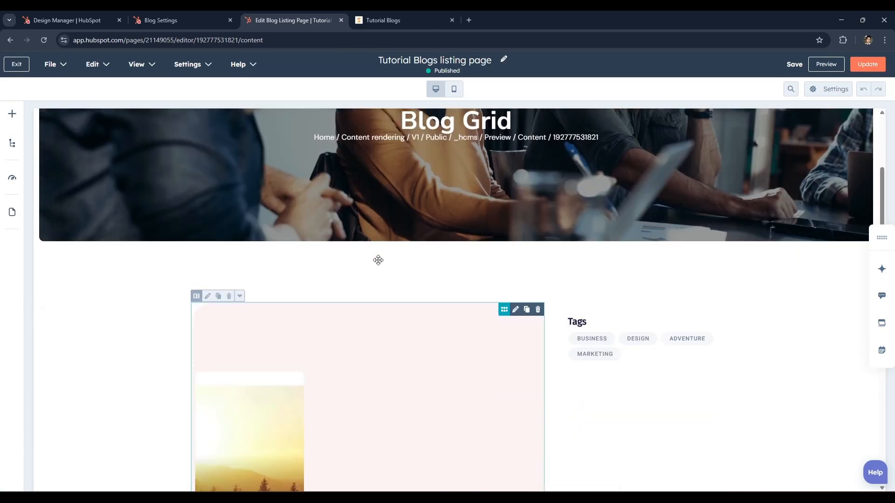
scroll(411, 281, down, 10)
scroll(352, 281, up, 11)
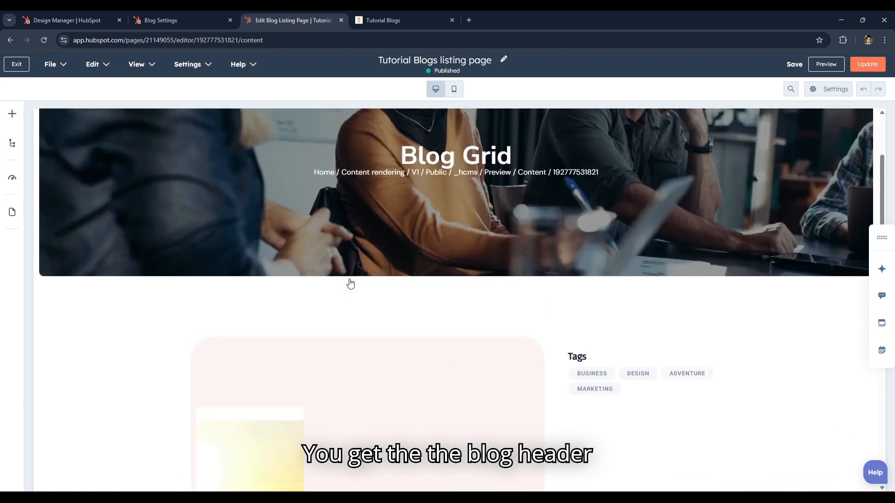
scroll(351, 284, up, 3)
click(287, 232)
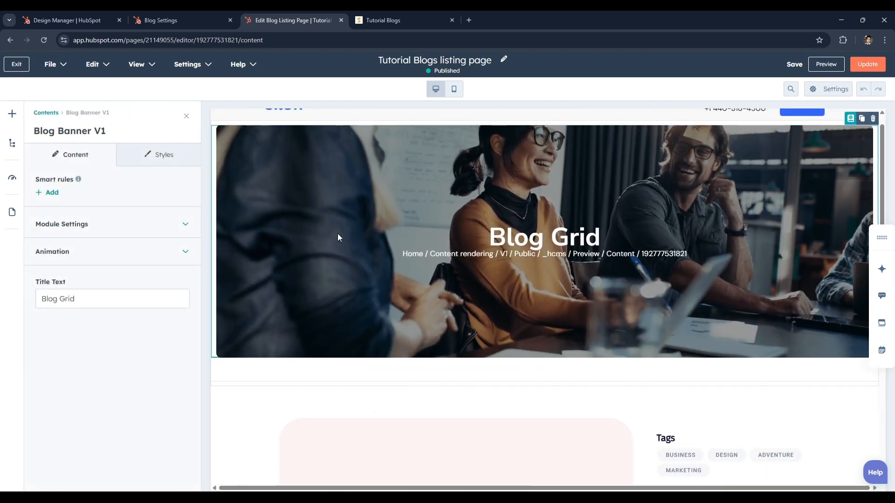
scroll(338, 237, down, 4)
Select the blog listing module, check its style options and expand its module settings.
click(494, 298)
scroll(493, 300, down, 2)
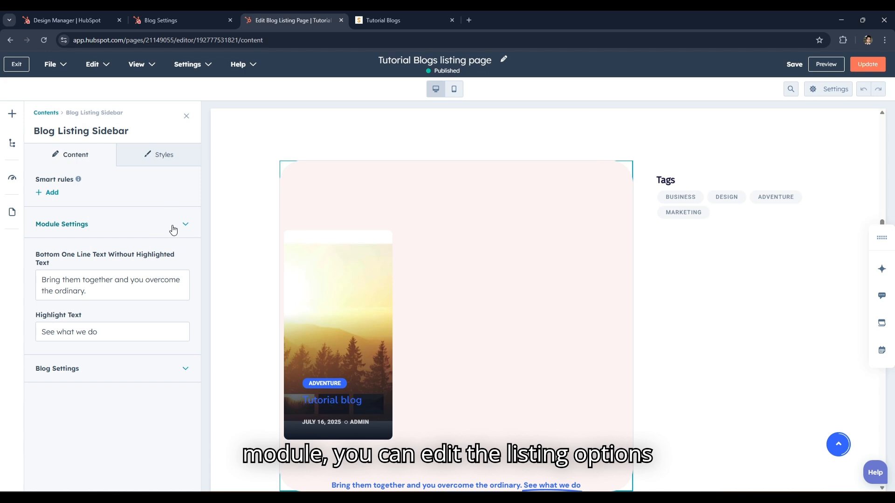
click(166, 160)
click(164, 183)
click(100, 160)
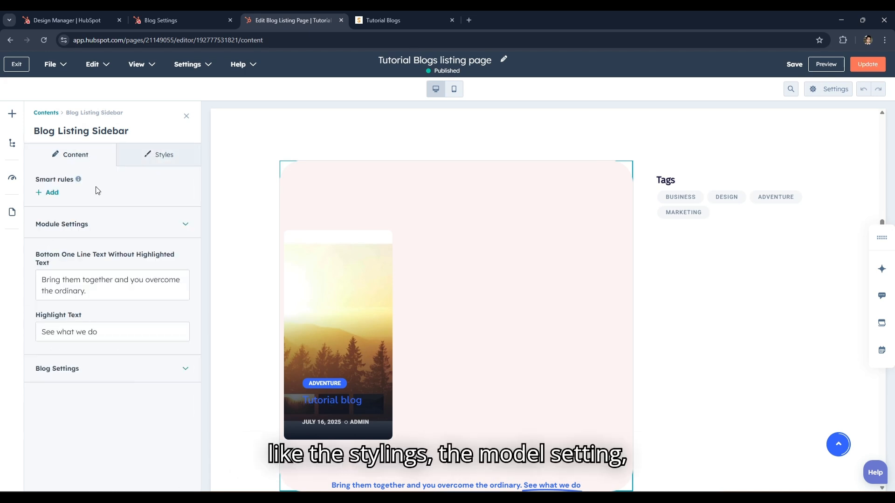
click(114, 224)
Try Style 2 and Style 3 as the blog listing's style and go back to Style 1.
click(87, 294)
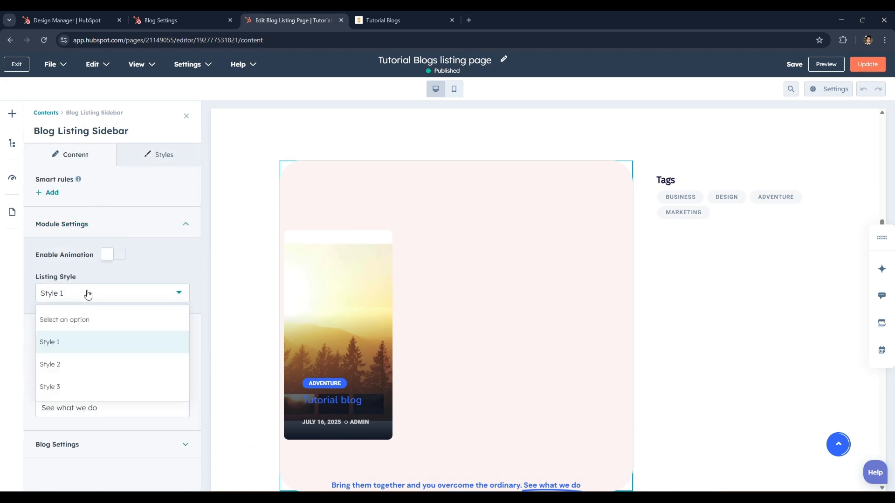
click(80, 360)
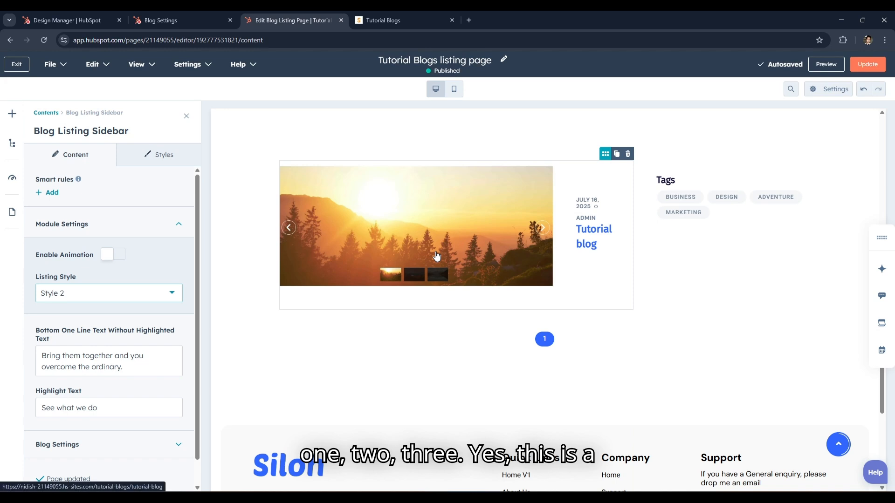
click(111, 293)
click(80, 383)
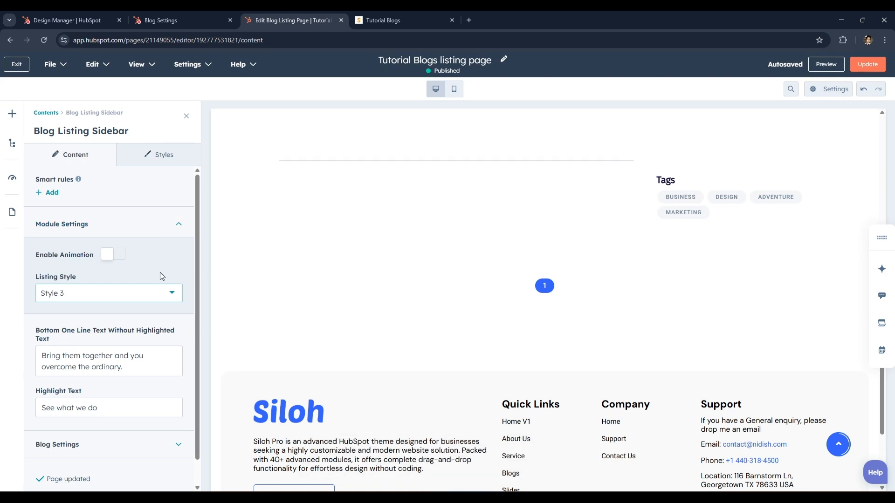
click(140, 296)
click(50, 342)
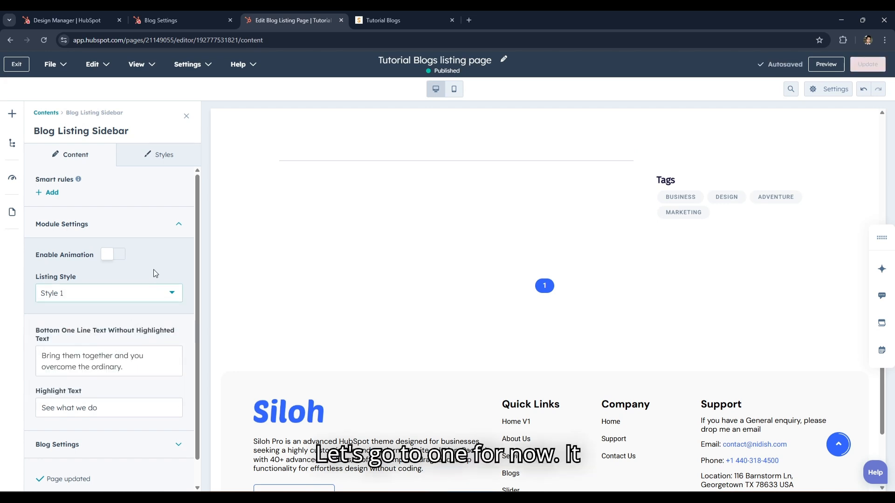
Set the blog listing's style to Style 2 and close the module's settings.
click(153, 299)
click(150, 299)
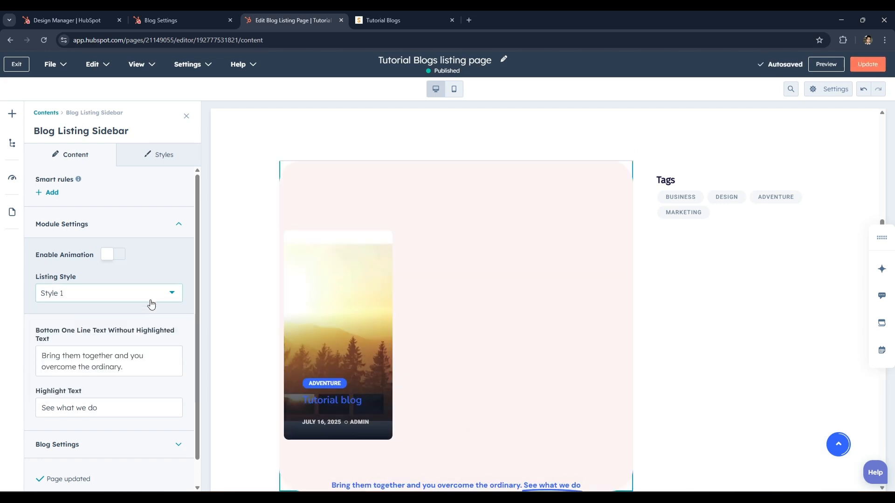
click(148, 302)
click(131, 368)
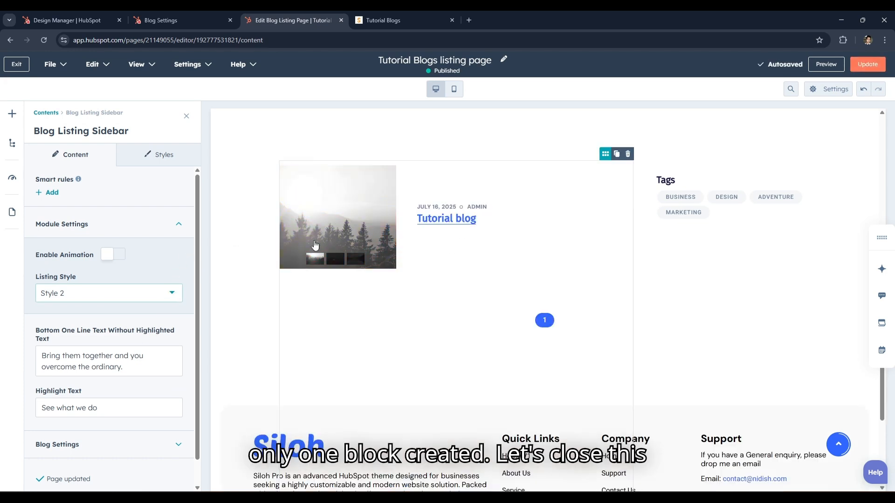
click(187, 118)
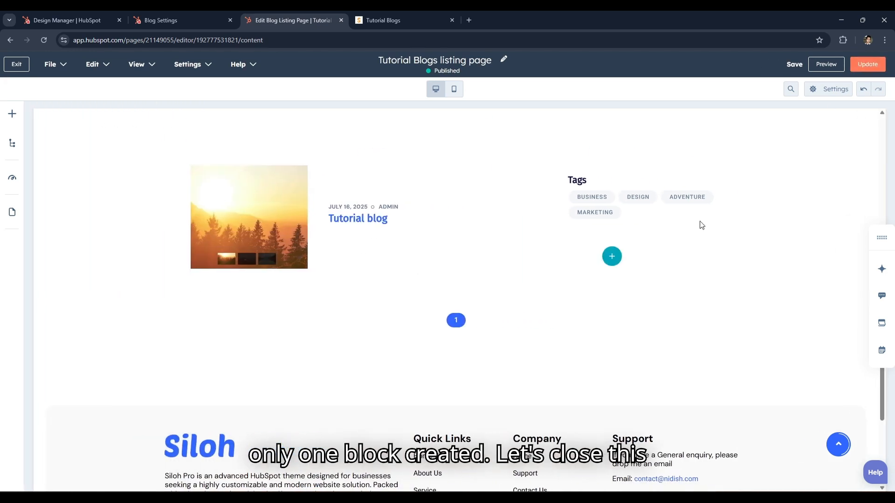
Publish the listing page's changes, open its live URL and compare it with the earlier preview.
click(869, 65)
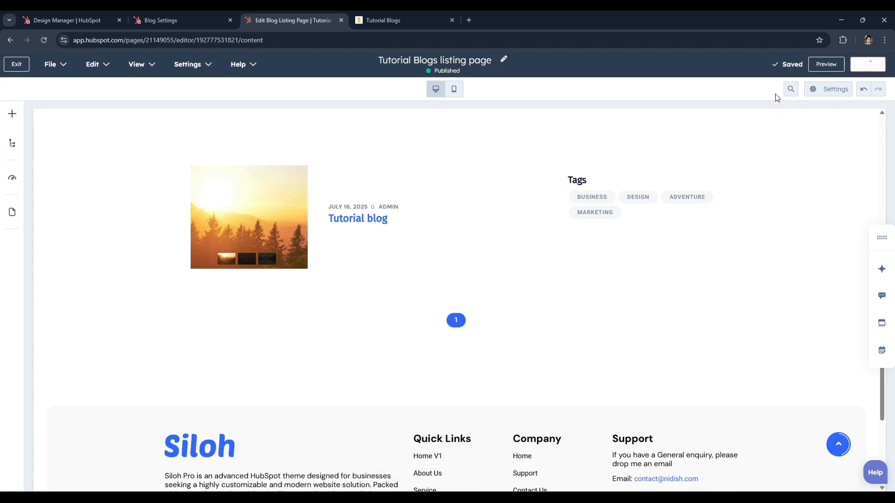
click(487, 87)
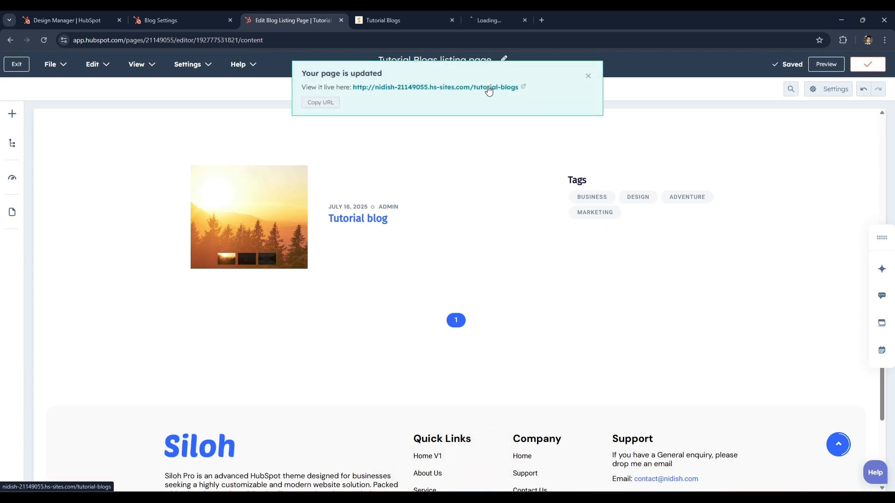
click(502, 13)
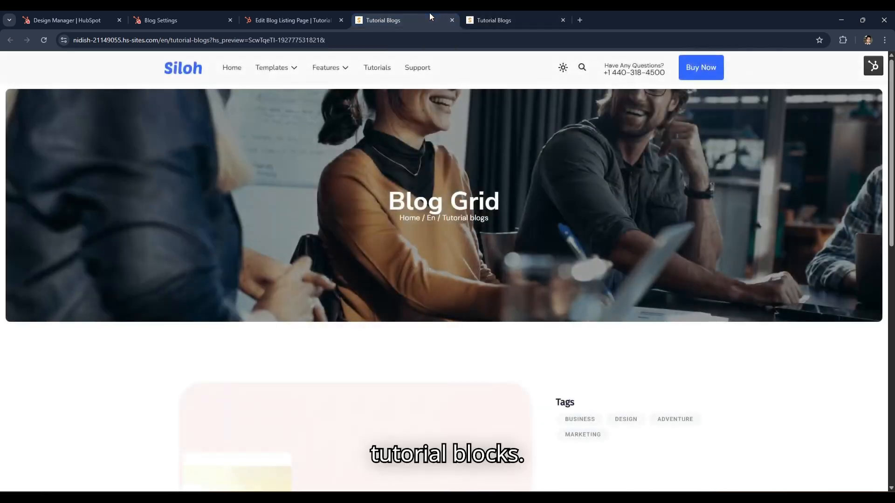
click(507, 17)
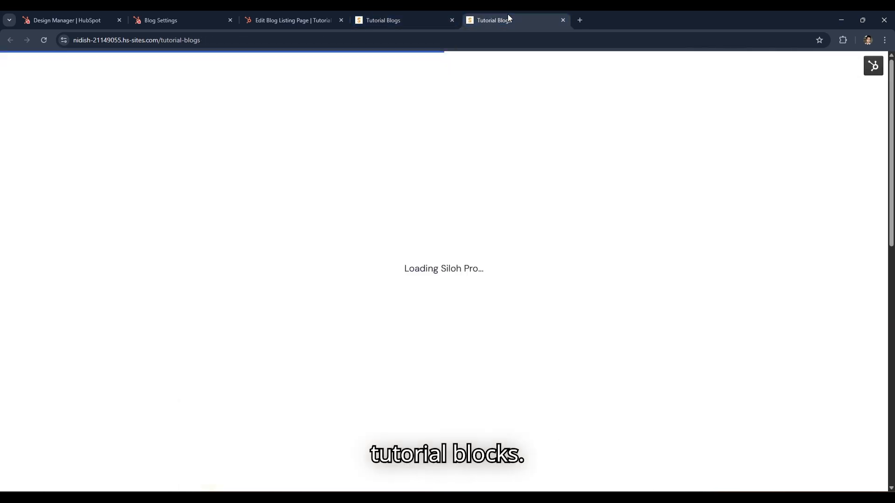
Compare the live Tutorial Blogs listing page with its earlier preview, checking the style of the blog post card.
click(322, 17)
click(410, 17)
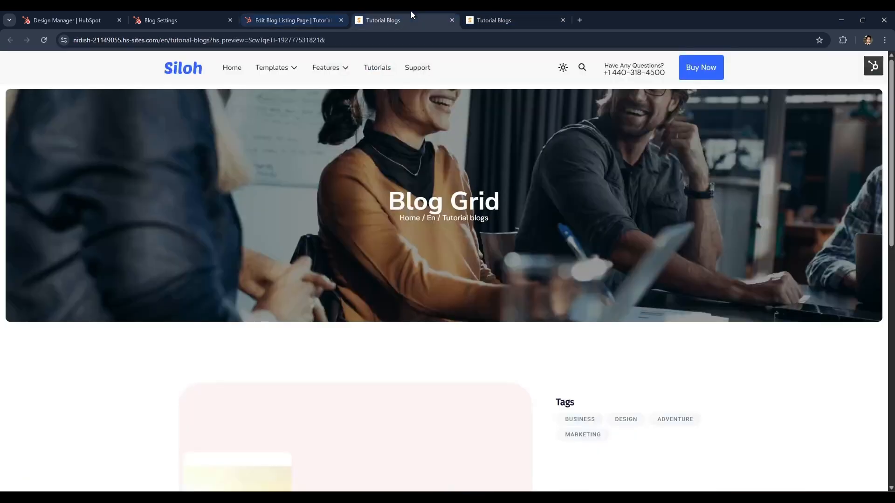
click(489, 17)
click(448, 17)
scroll(420, 233, down, 5)
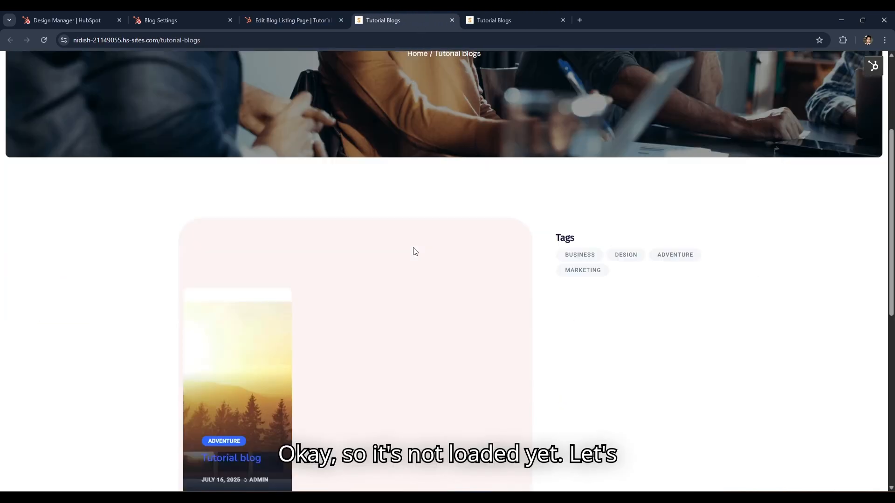
click(307, 16)
click(386, 19)
click(299, 19)
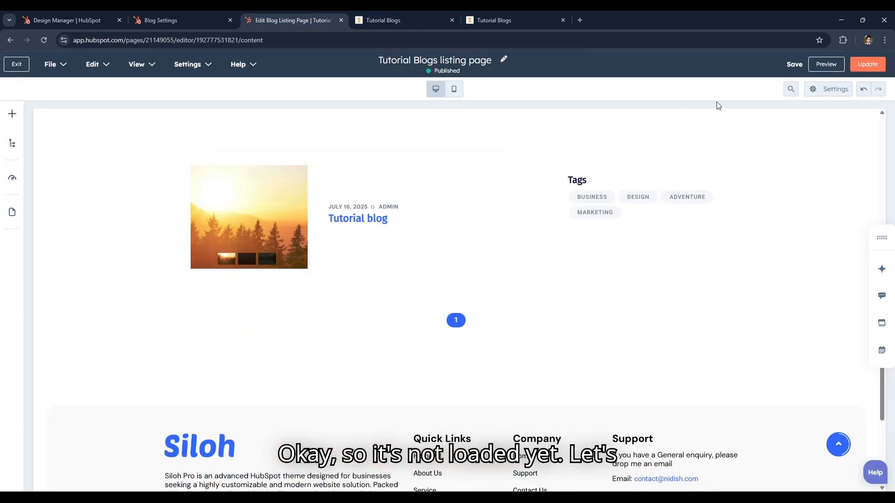
Open a fresh preview of the listing page in its own browser tab, exit the editor's preview and close an outdated listing tab.
click(825, 65)
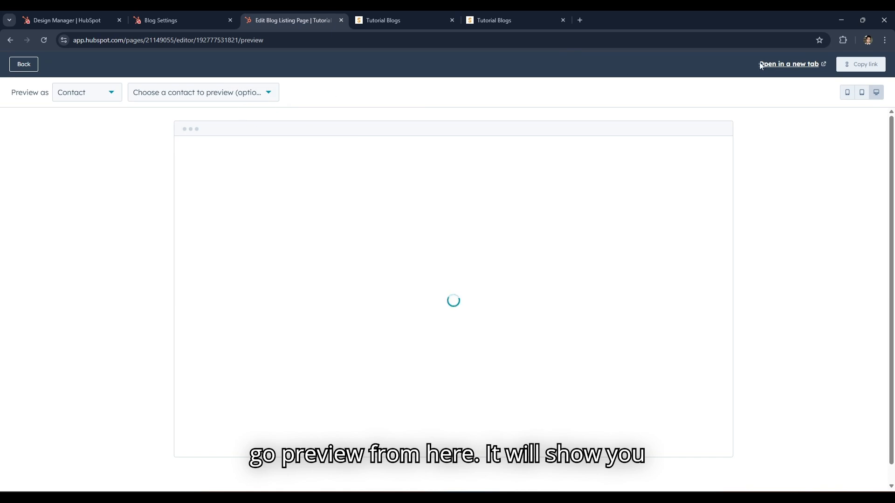
click(792, 64)
click(319, 16)
click(399, 15)
click(299, 18)
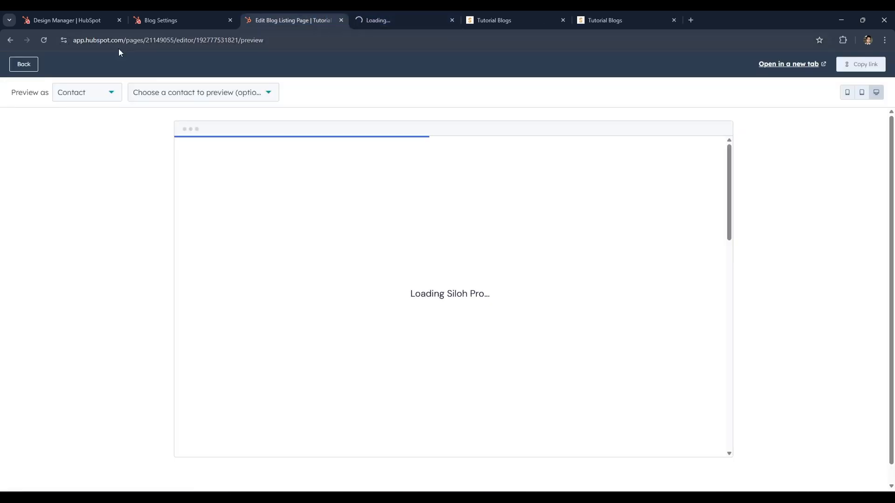
click(19, 66)
click(421, 13)
click(557, 19)
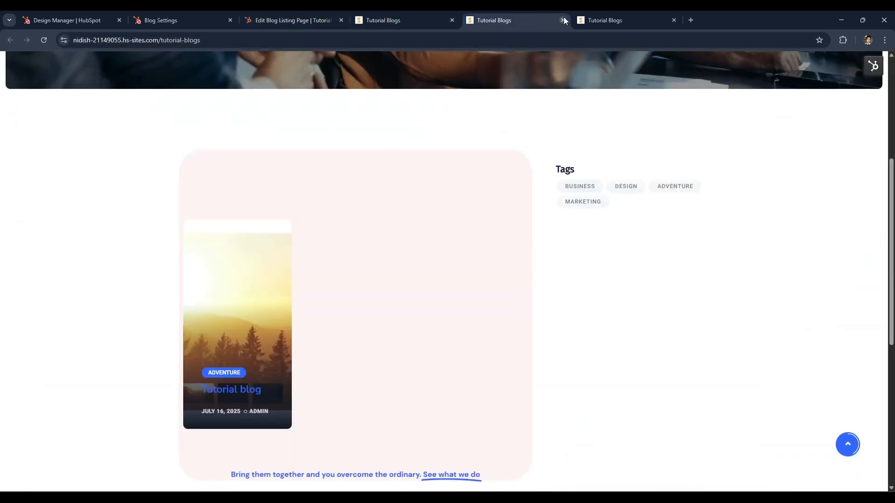
click(564, 20)
click(397, 16)
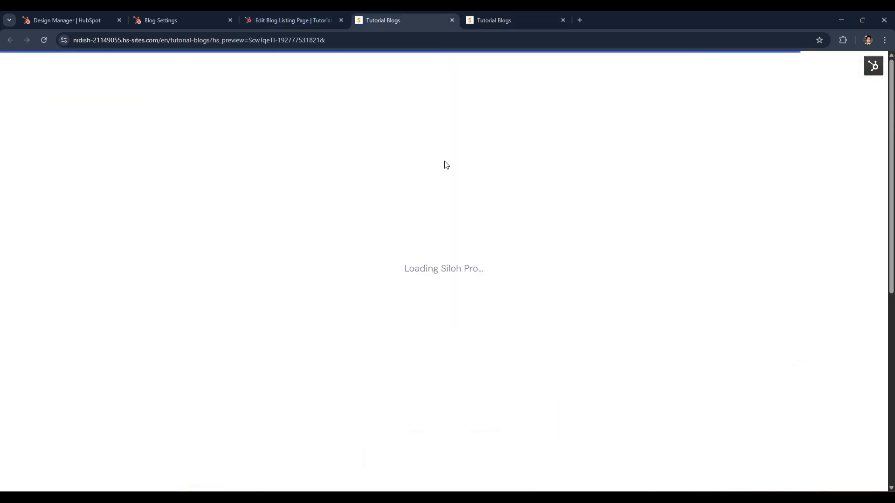
Examine the new listing preview from banner to footer, including the post entry, tags and page URL.
scroll(445, 163, down, 5)
scroll(372, 226, up, 1)
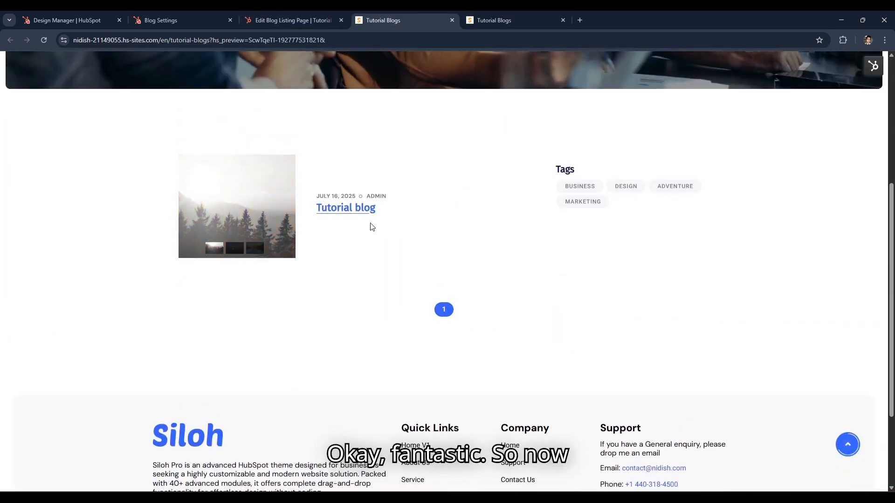
scroll(270, 200, up, 5)
scroll(255, 148, down, 3)
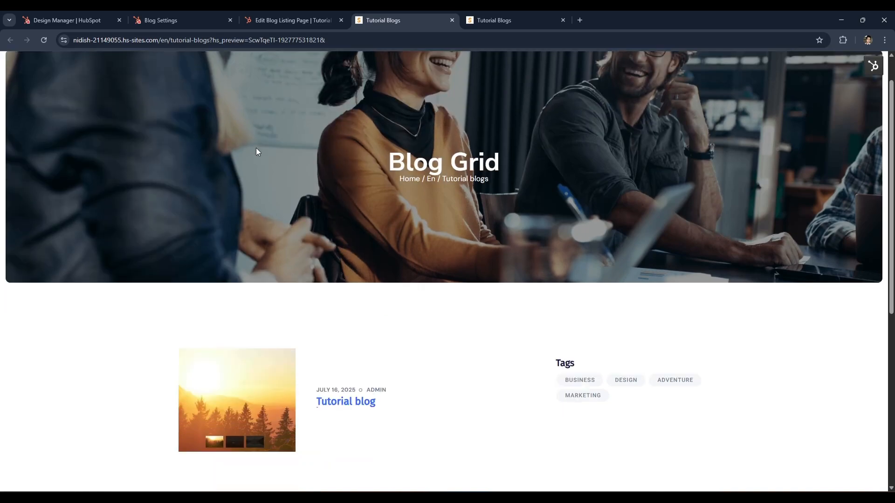
scroll(317, 149, up, 3)
drag(386, 39, 80, 37)
scroll(242, 241, down, 4)
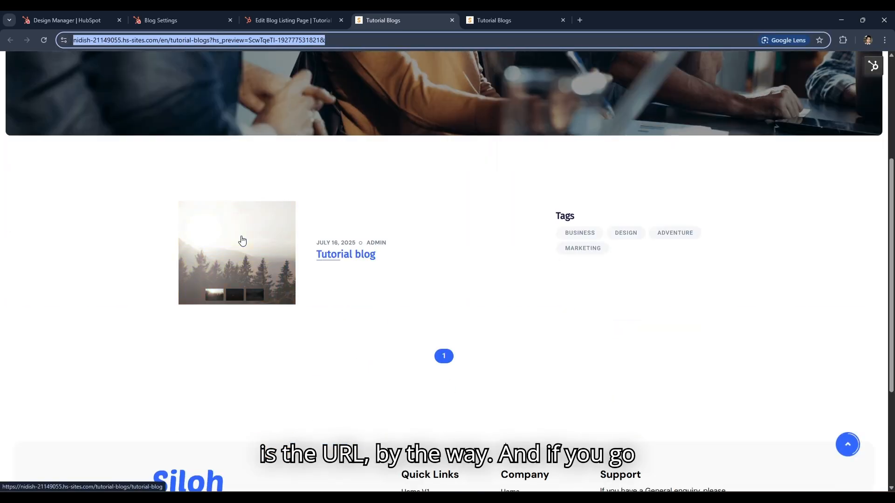
Open the Tutorial blog post from the listing, close the leftover listing tab and examine the post page.
click(322, 261)
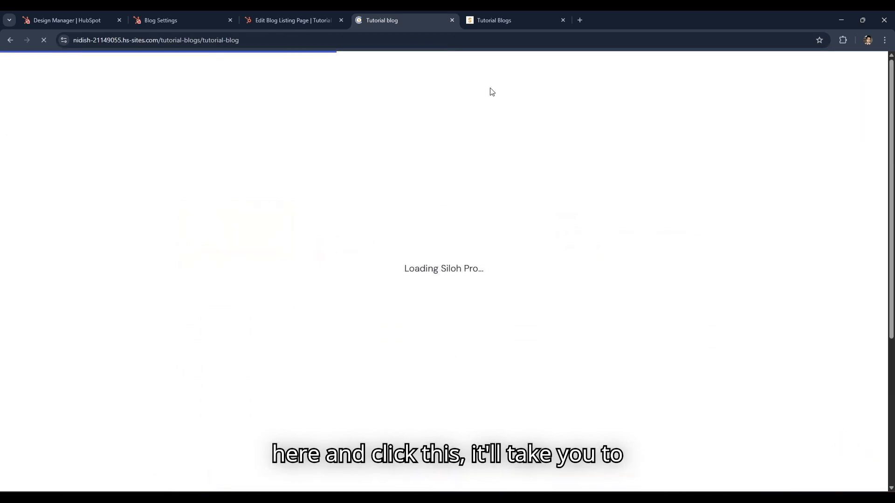
click(560, 21)
click(563, 21)
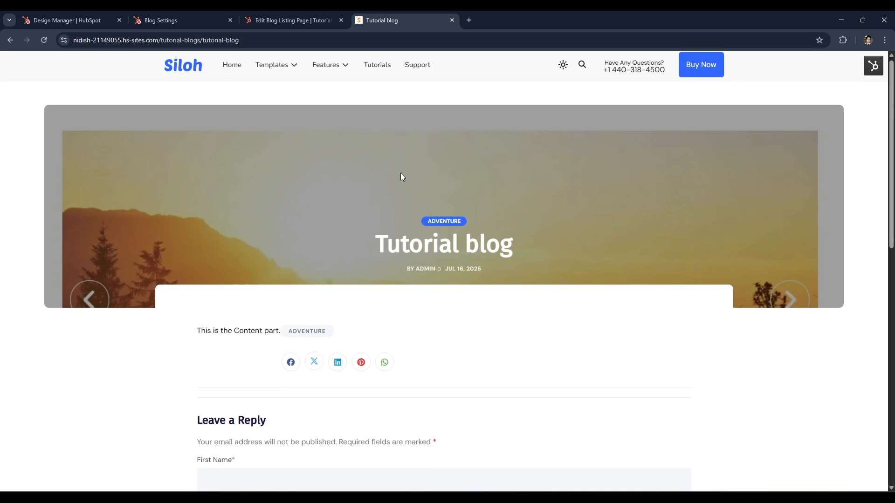
scroll(401, 175, down, 5)
scroll(400, 177, down, 5)
scroll(401, 177, up, 10)
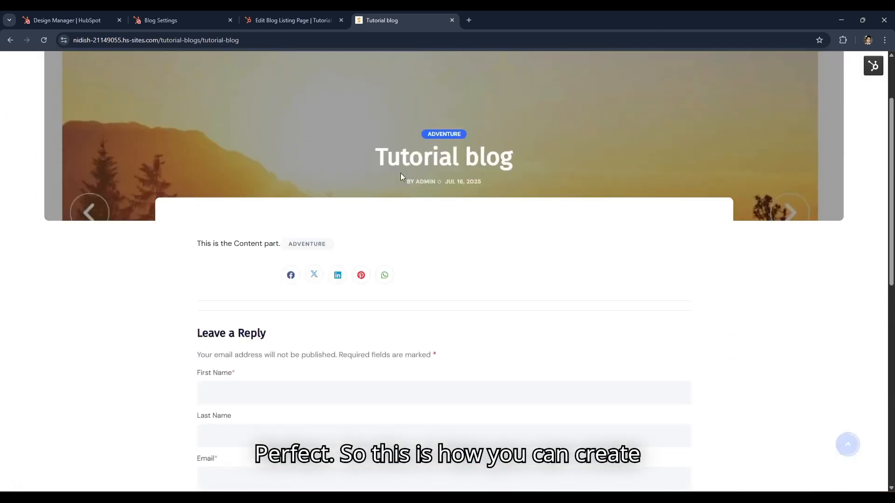
drag(377, 246, 589, 245)
click(649, 244)
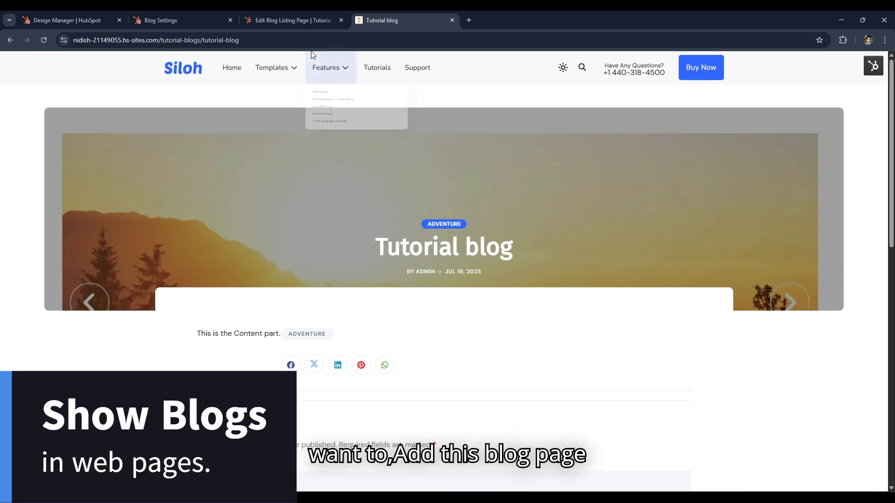
Go from the blog settings to the account's navigation menu settings.
click(309, 20)
click(428, 19)
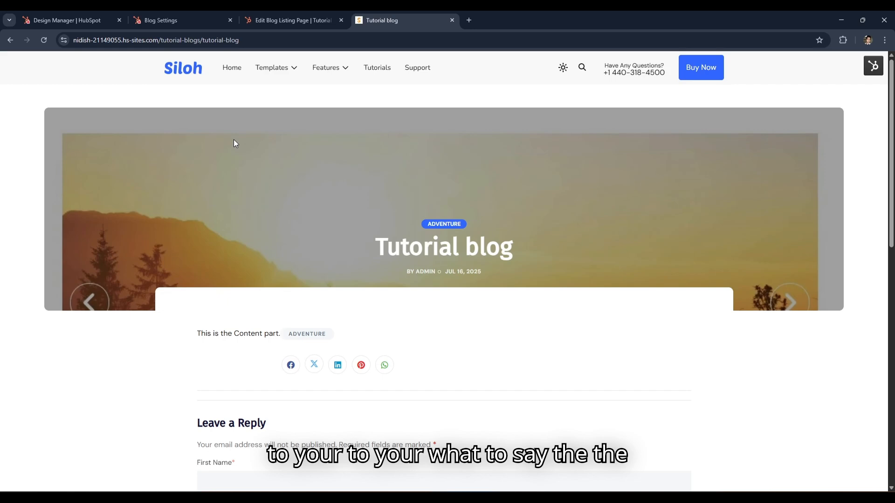
click(177, 18)
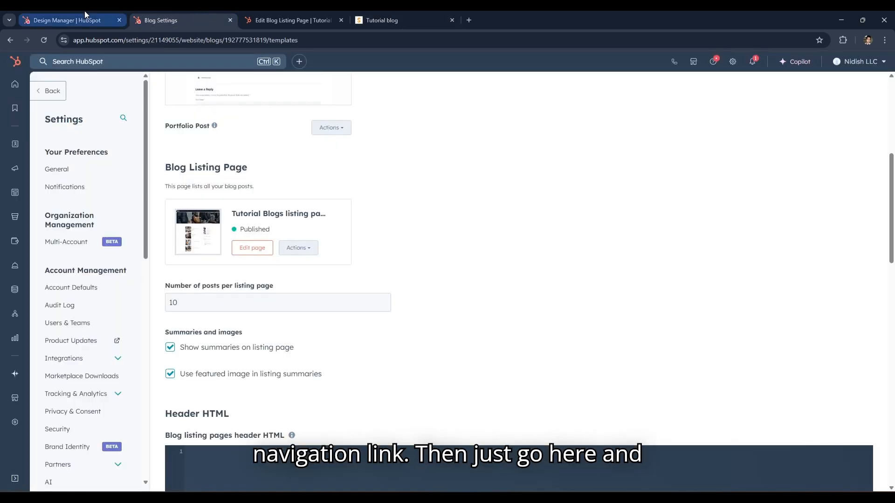
scroll(87, 316, down, 10)
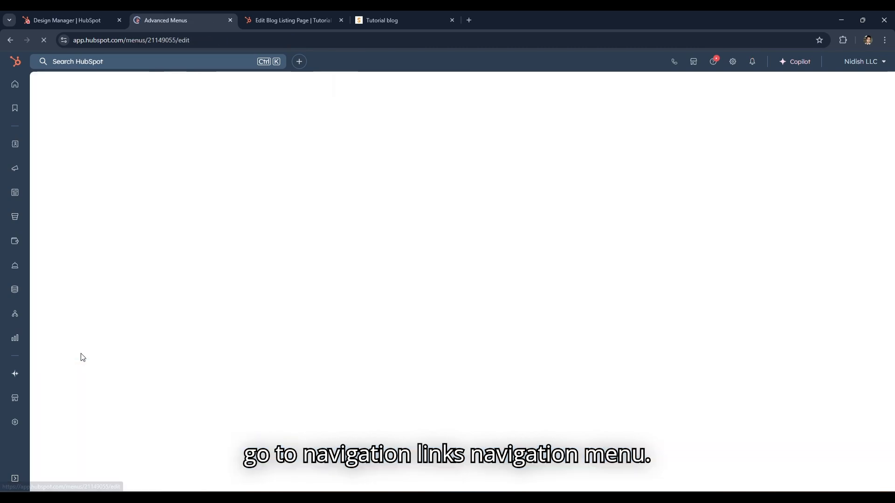
Return from the blog post to the Tutorial Blogs listing preview and copy its full URL.
click(332, 13)
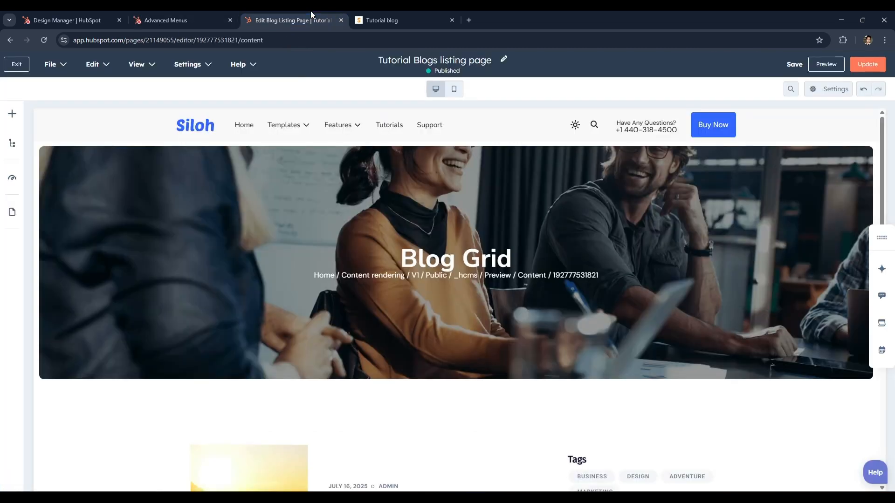
click(392, 18)
click(399, 39)
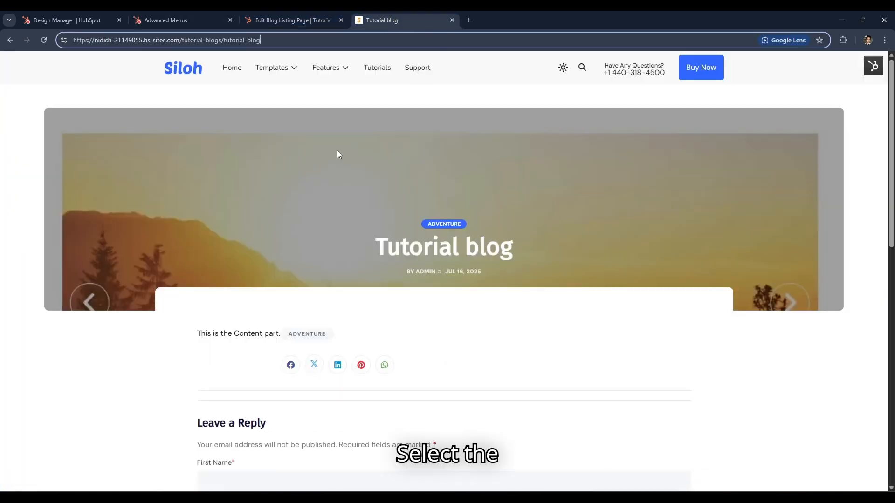
click(315, 126)
key(alt+Left)
click(378, 43)
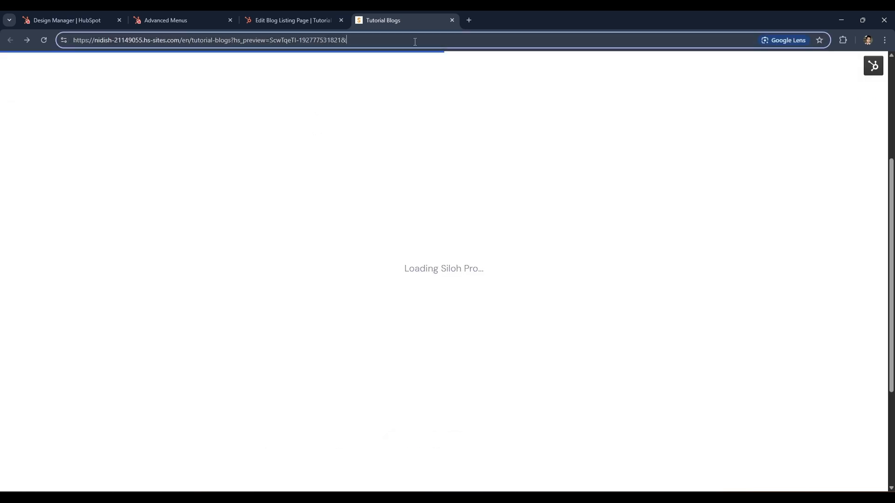
key(ctrl+shift+Left)
key(ctrl+shift+Left)
key(ctrl+shift+Left)
key(ctrl+shift+Left)
key(ctrl+shift+Left)
key(ctrl+shift+Left)
key(ctrl+shift+Left)
key(ctrl+shift+Left)
key(ctrl+shift+Left)
key(ctrl+shift+Left)
key(ctrl+shift+Left)
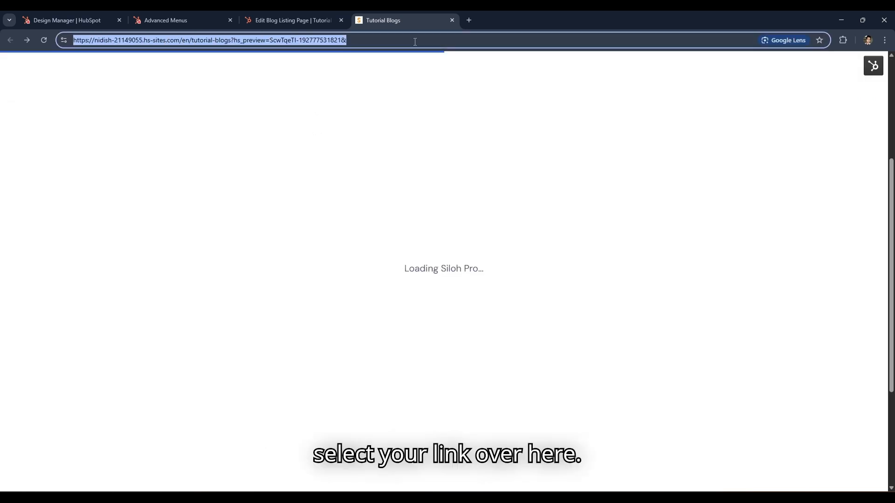
In the navigation menu settings, find Tutorial-menu and load it for editing.
click(311, 13)
click(221, 11)
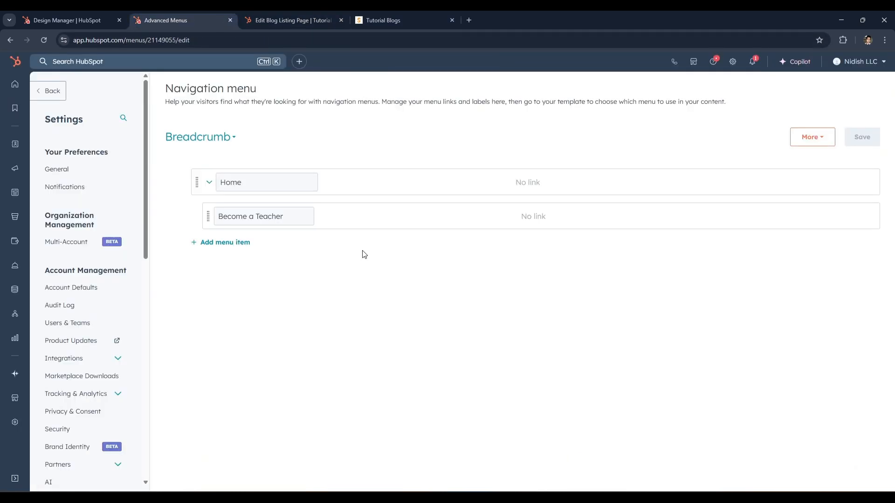
click(216, 139)
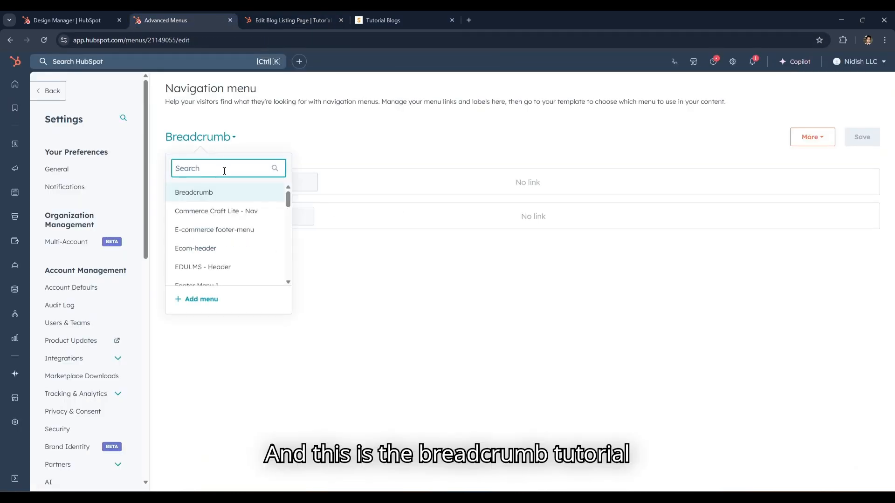
text(tu)
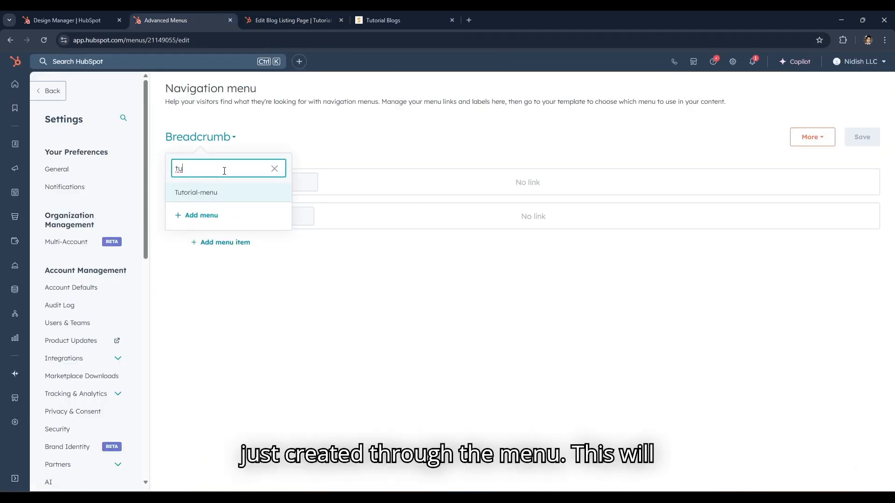
click(222, 196)
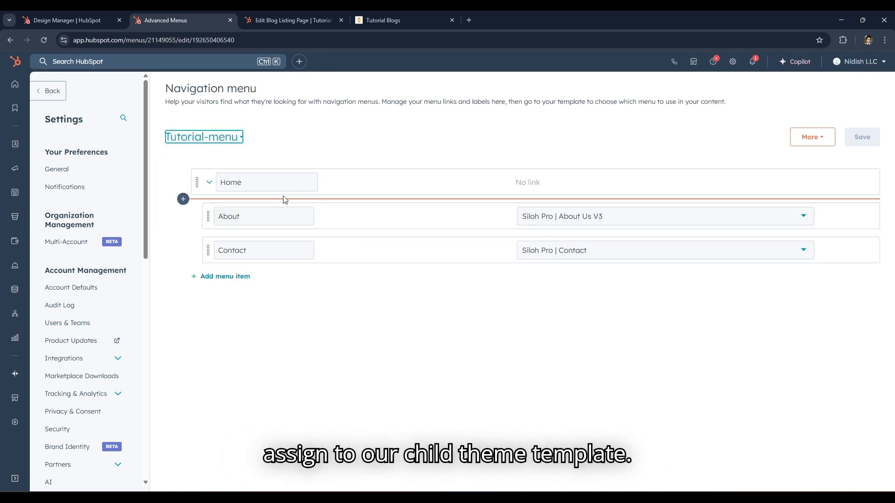
Add a page link item labelled Blogs to the end of Tutorial-menu.
click(230, 277)
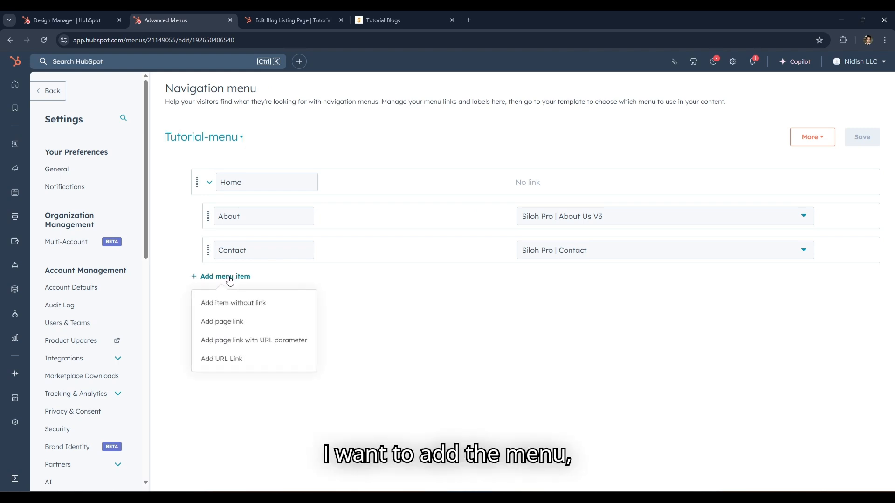
click(239, 322)
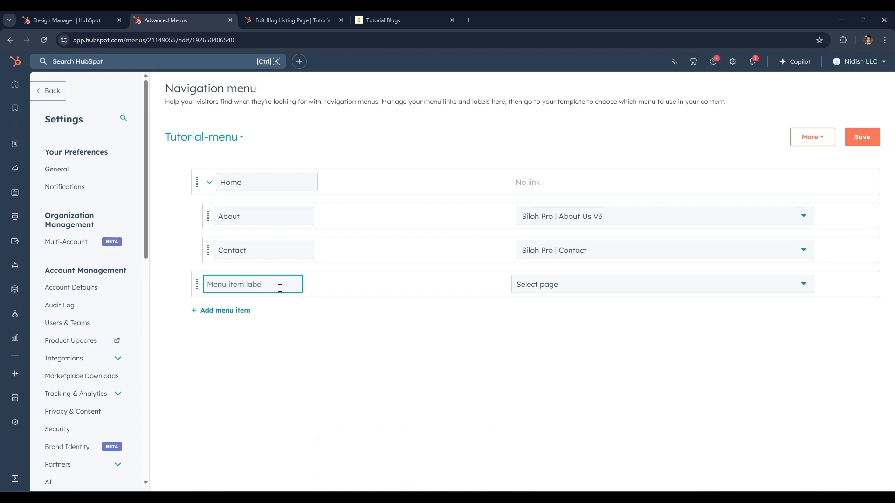
text(Blogs)
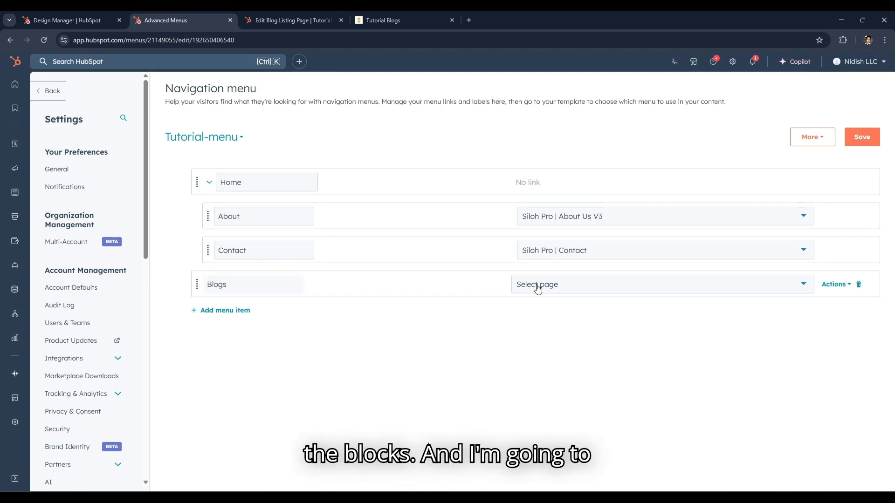
Replace the Blogs item's page link with a URL link, paste the copied listing URL and save the menu.
click(536, 286)
click(829, 289)
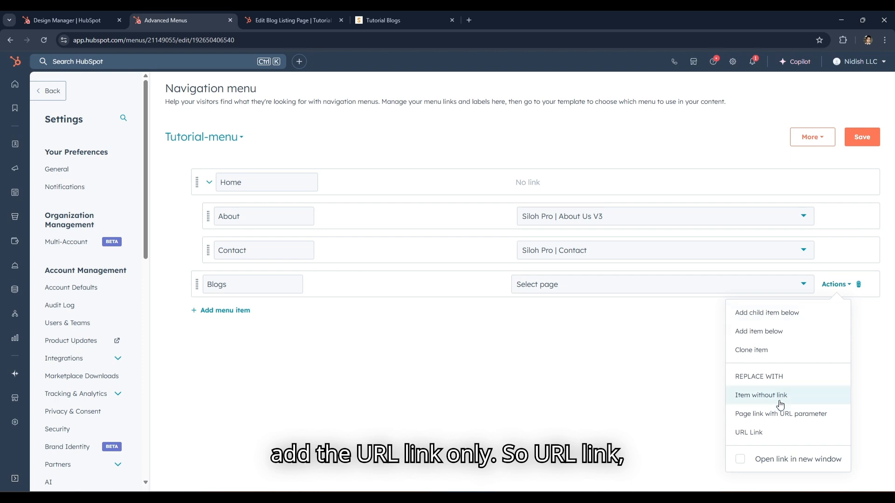
click(763, 434)
click(586, 281)
key(ctrl+v)
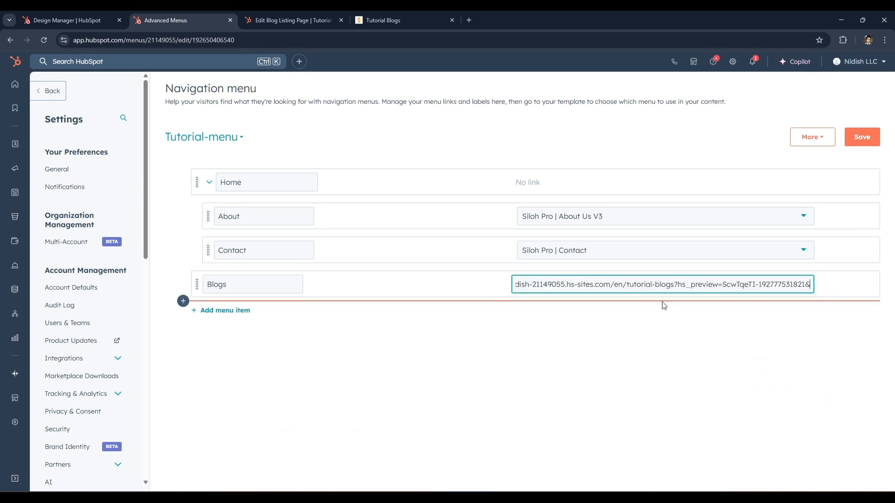
click(866, 136)
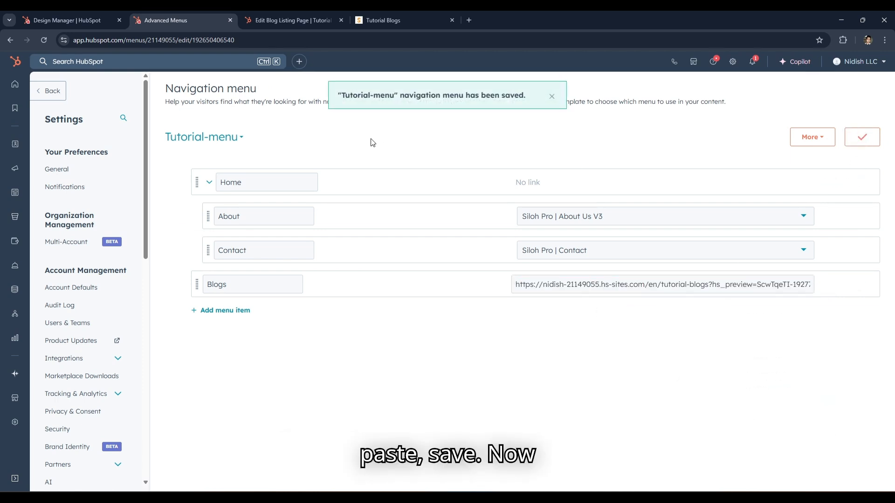
Go to the website pages and open Siloh-test-page to check the Blogs item in its header menu.
click(92, 15)
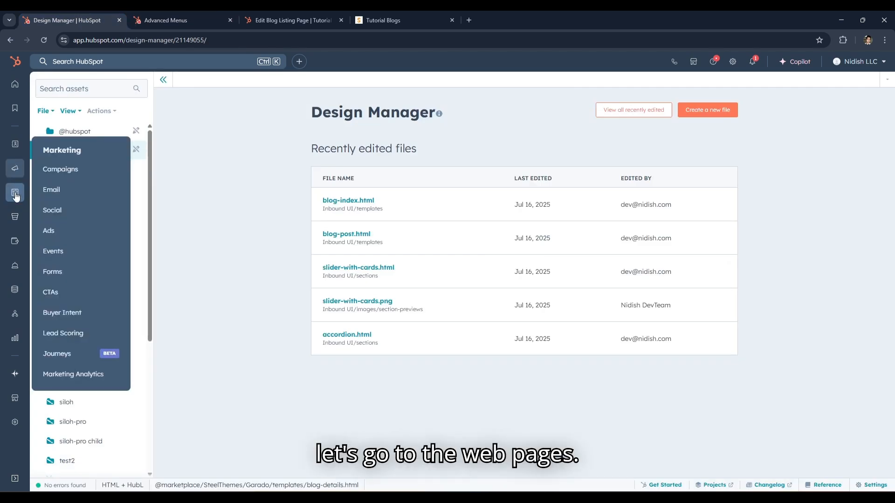
mouse_move(15, 193)
click(72, 217)
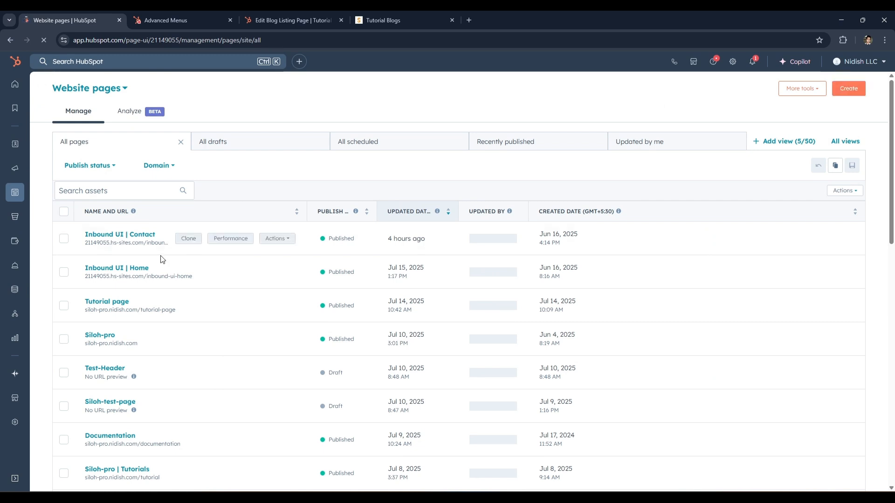
scroll(126, 271, down, 2)
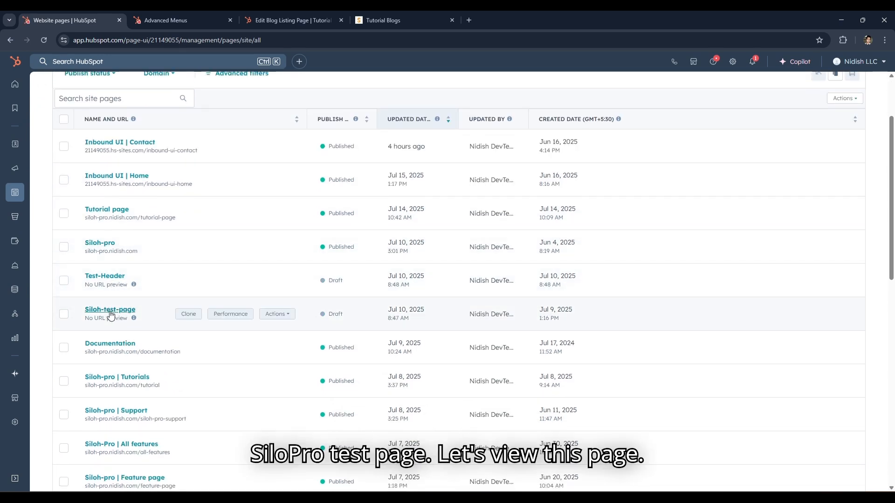
click(282, 314)
click(155, 77)
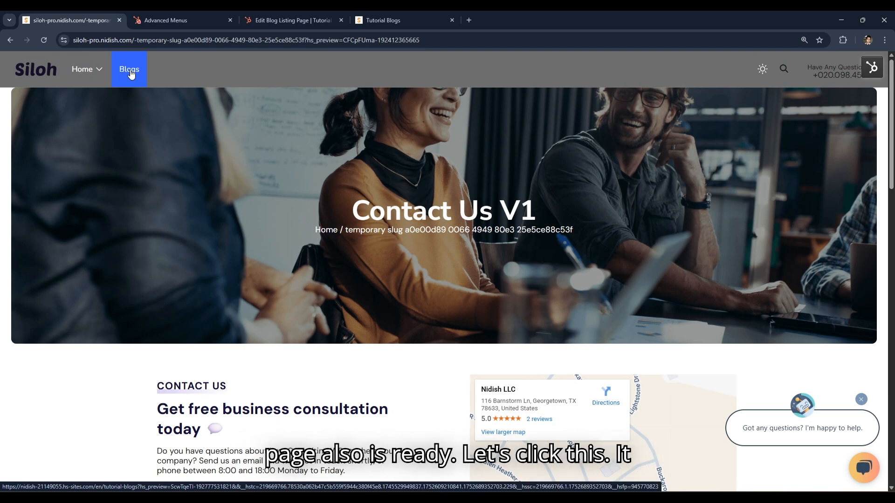
Follow the Blogs menu item to the listing page and open the Tutorial blog post to review its published page.
click(131, 74)
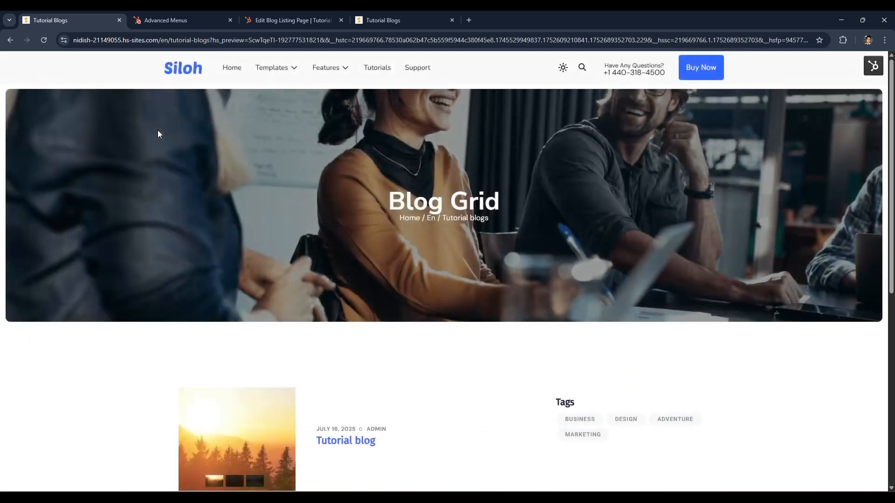
scroll(228, 191, down, 3)
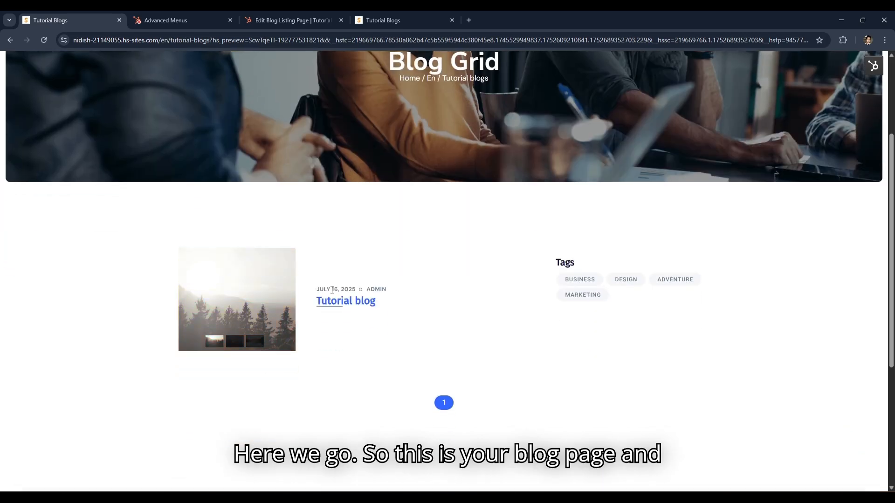
click(333, 301)
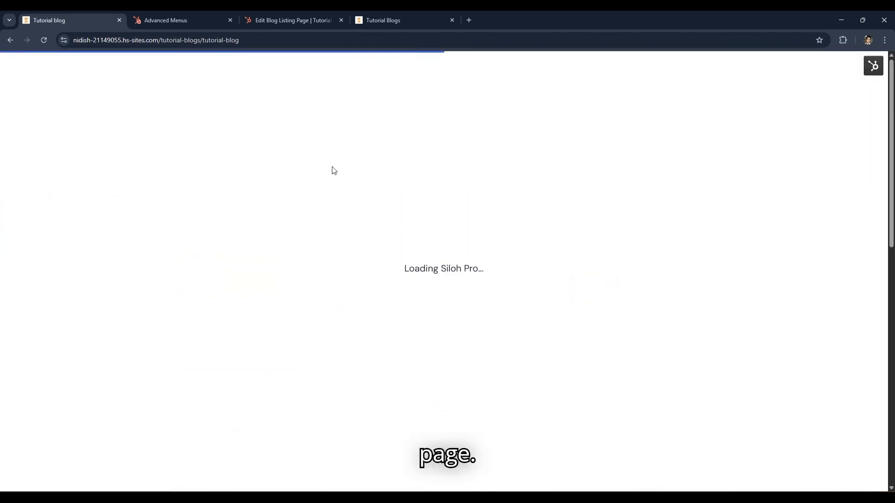
scroll(333, 169, down, 4)
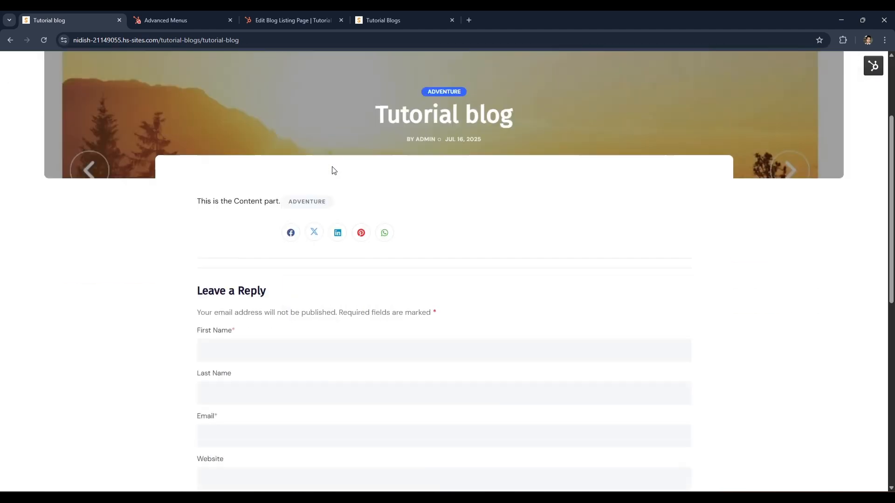
scroll(317, 269, up, 3)
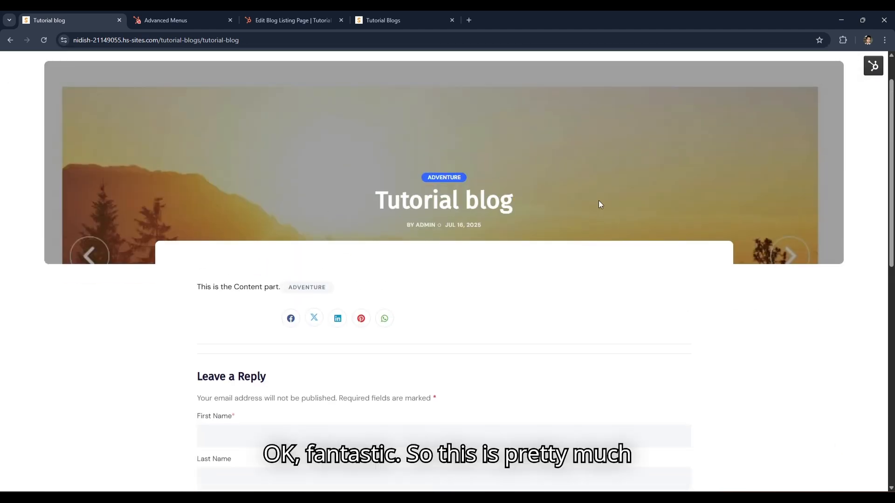
scroll(577, 159, up, 1)
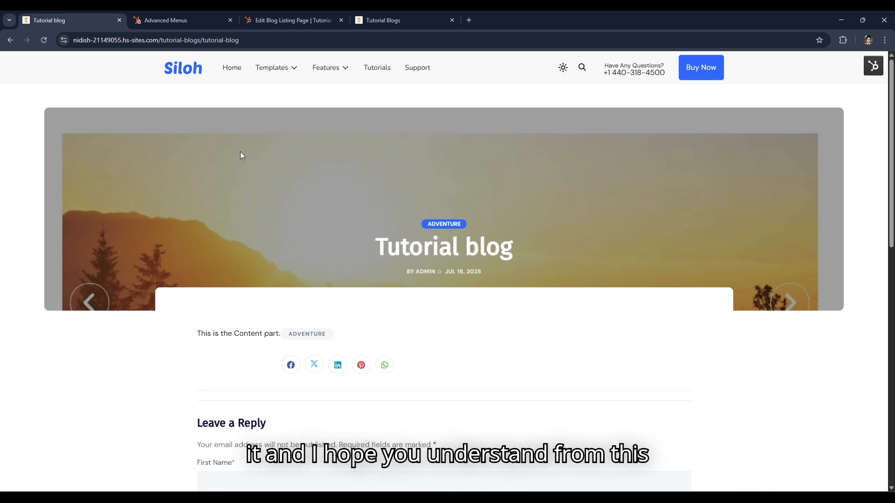